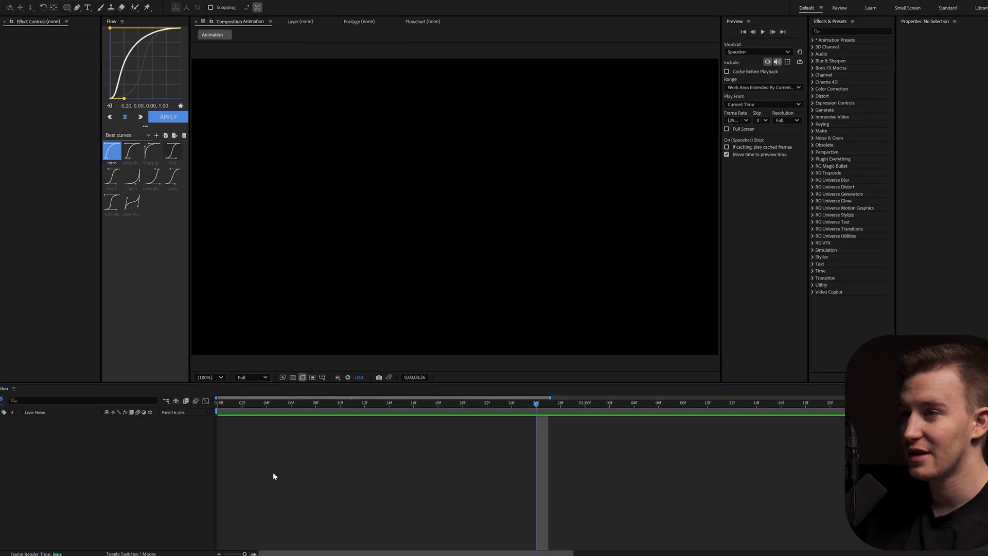
# - Check the Animation composition's settings without changing them
pyautogui.hotkey('ctrl', 'k')
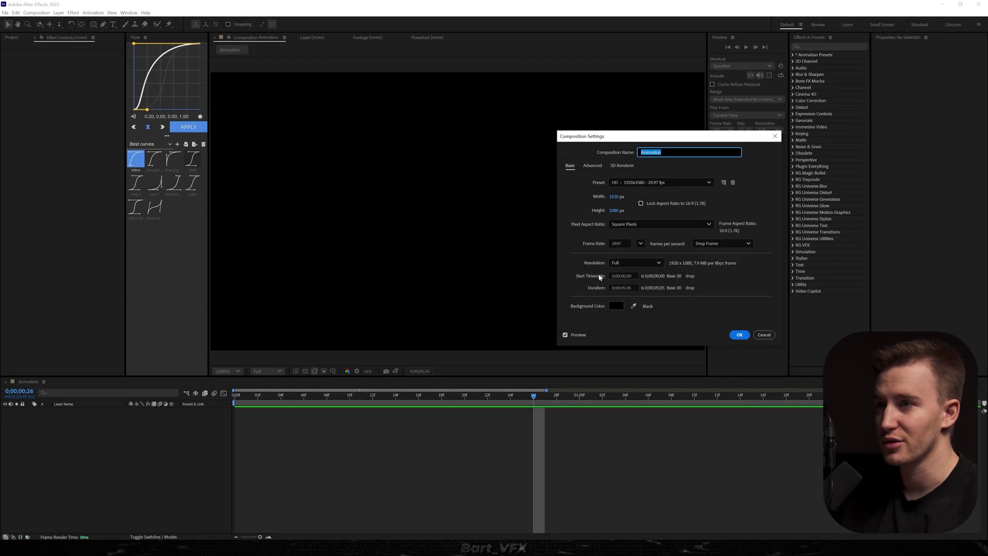
pyautogui.click(764, 335)
# - Draw a tall rounded rectangle about 562 by 887 px in the middle of the composition as the card
pyautogui.click(93, 25)
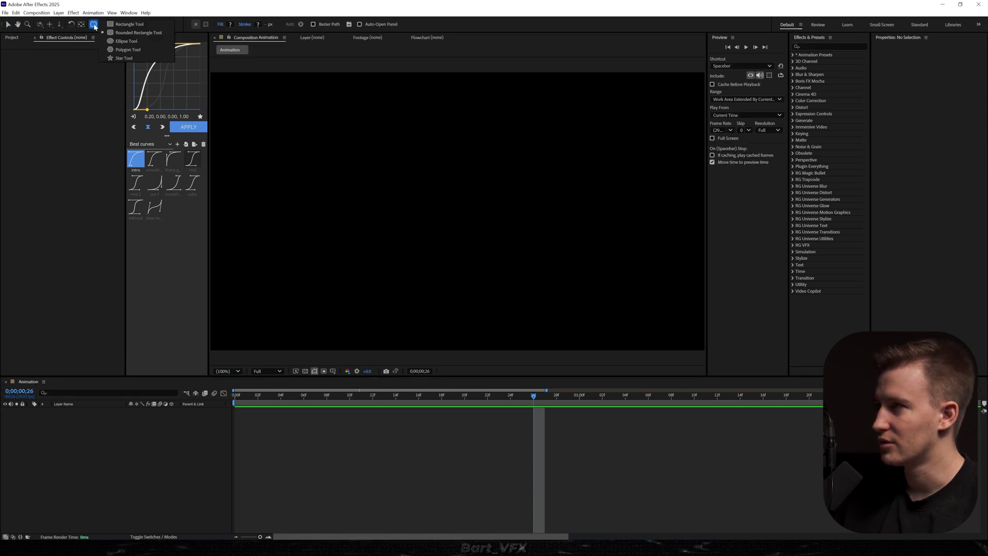
pyautogui.click(129, 34)
pyautogui.moveTo(388, 117); pyautogui.dragTo(519, 296)
pyautogui.moveTo(568, 326); pyautogui.dragTo(532, 346)
# - Give the card shape a solid color fill and set its stroke to None
pyautogui.click(967, 232)
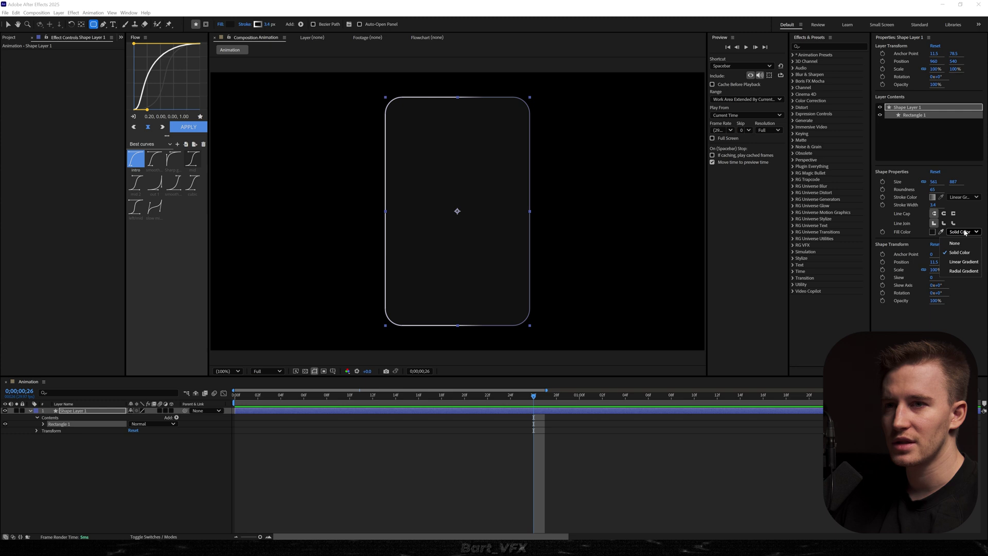
pyautogui.click(957, 253)
pyautogui.click(963, 198)
pyautogui.click(961, 208)
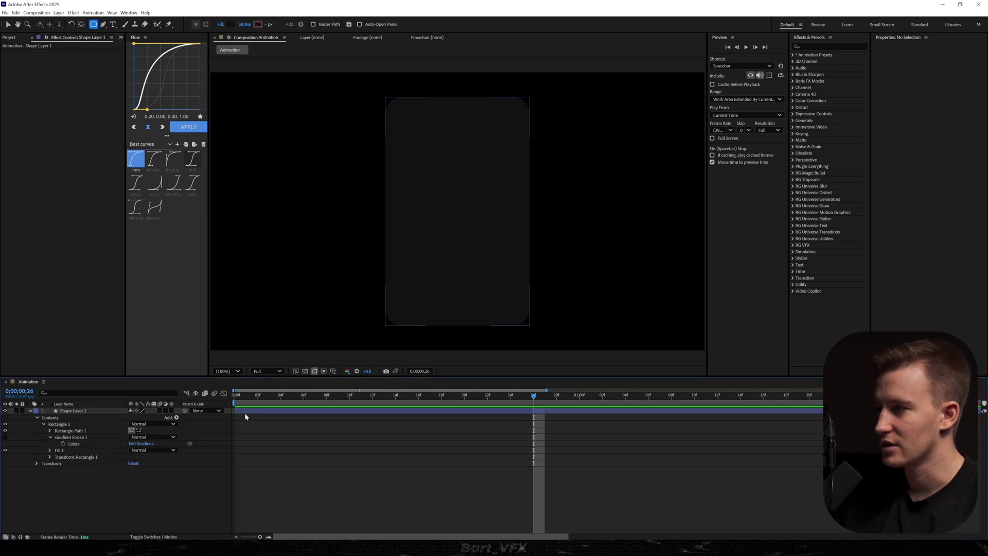
# - Rename the card's shape layer as Glass
pyautogui.click(90, 410)
pyautogui.press('Return')
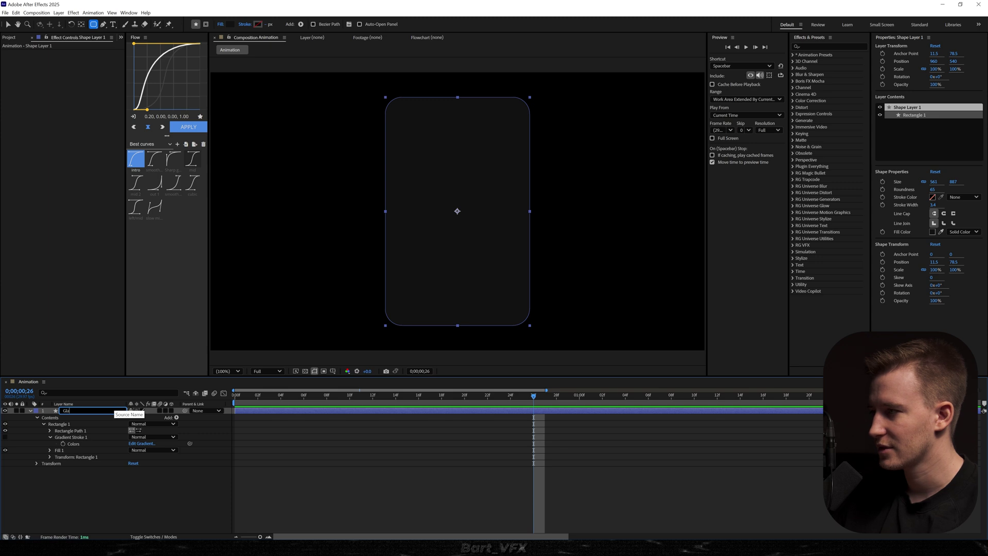
pyautogui.press('Return')
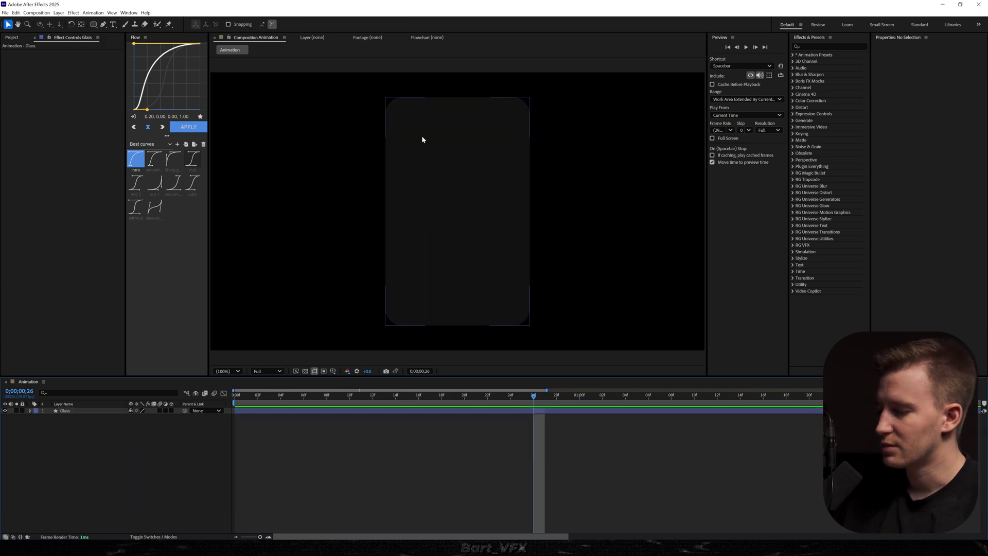
# - Add a text layer reading "Pro Edit Pack" near the card's upper-left corner
pyautogui.hotkey('ctrl', 't')
pyautogui.click(422, 135)
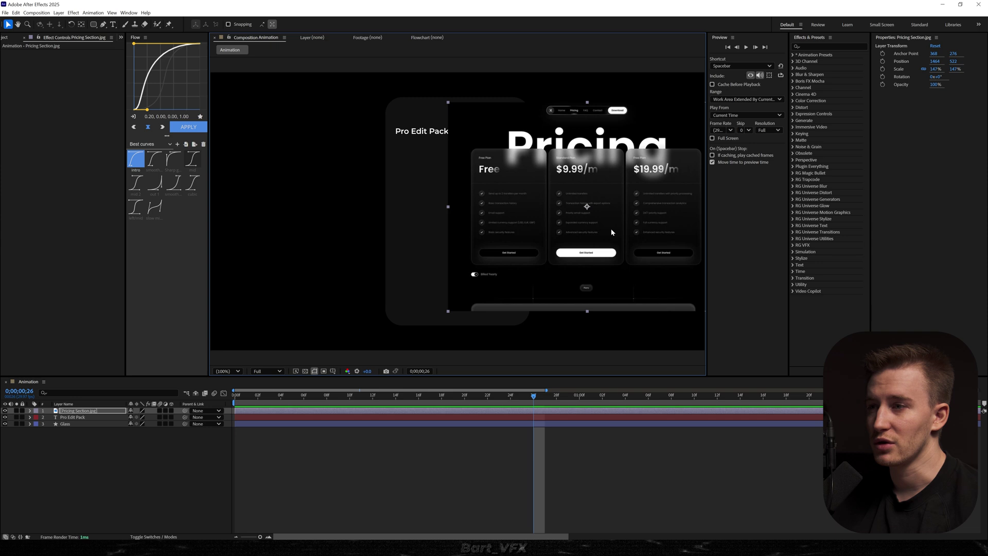
# - Look over the Pricing Section.jpg reference image and delete its layer from the composition
pyautogui.moveTo(611, 232)
pyautogui.mouseDown()
pyautogui.moveTo(581, 235)
pyautogui.moveTo(596, 233)
pyautogui.mouseUp()
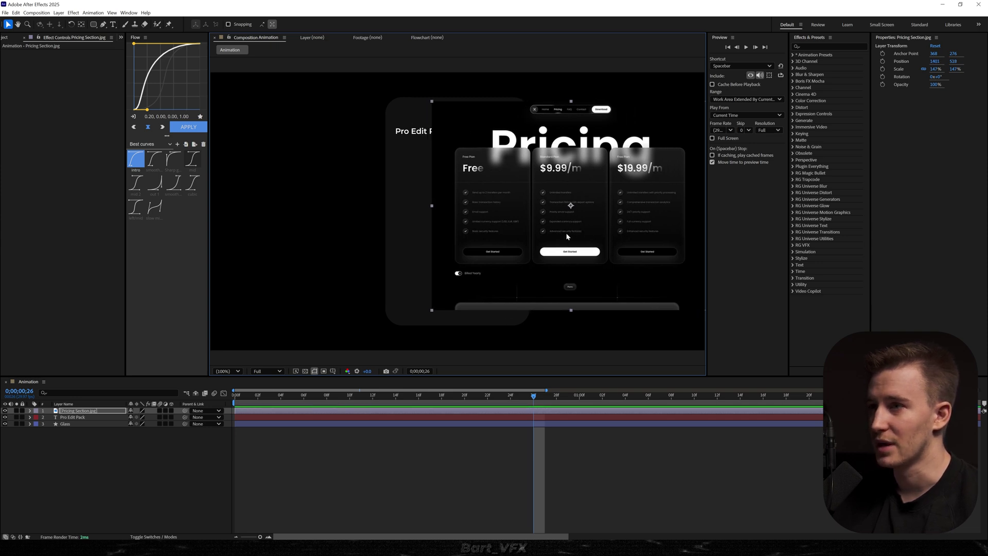
pyautogui.press('Delete')
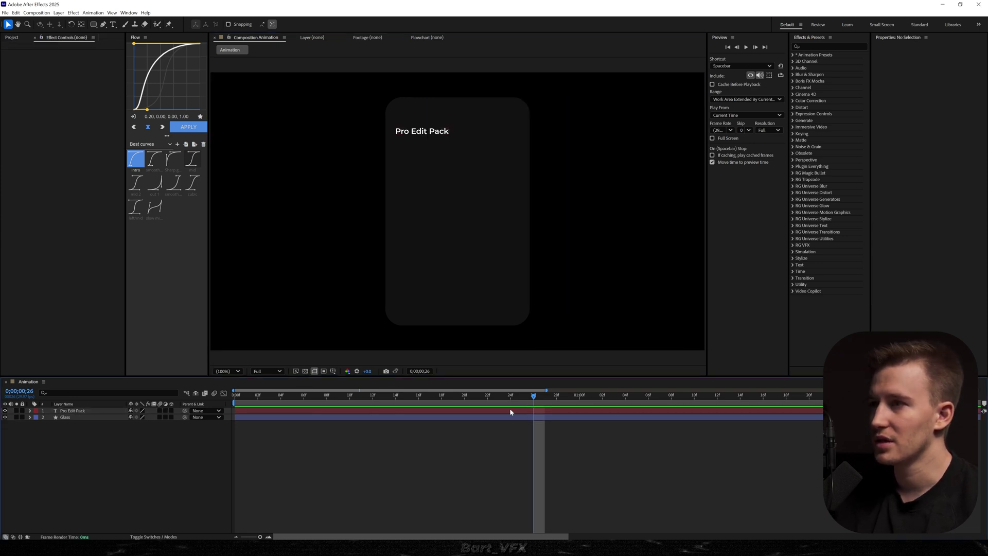
# - Duplicate the Pro Edit Pack text, place the copy below it and change its wording to "$29.90"
pyautogui.scroll(1, 425, 137)
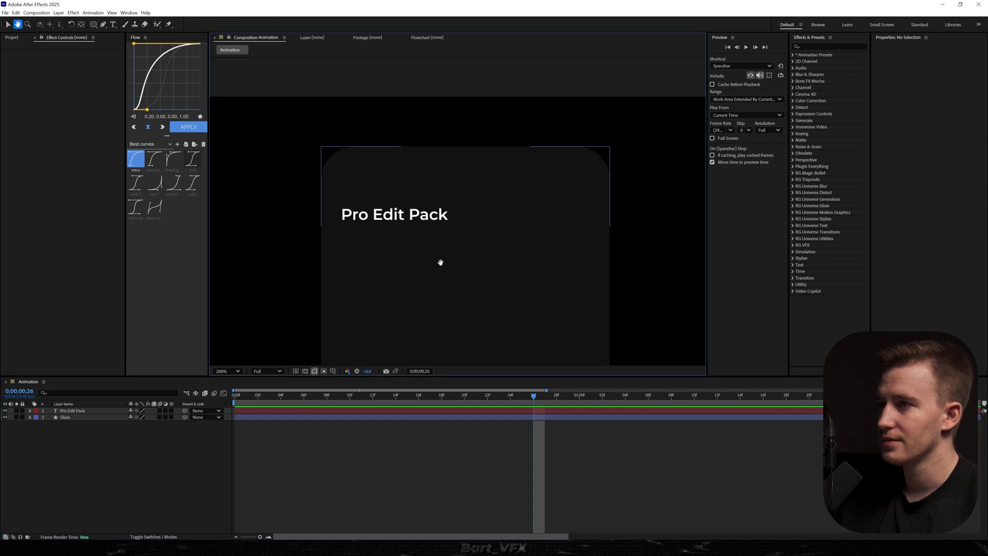
pyautogui.click(405, 208)
pyautogui.hotkey('ctrl', 'd')
pyautogui.moveTo(405, 208); pyautogui.dragTo(401, 245)
pyautogui.doubleClick(401, 244)
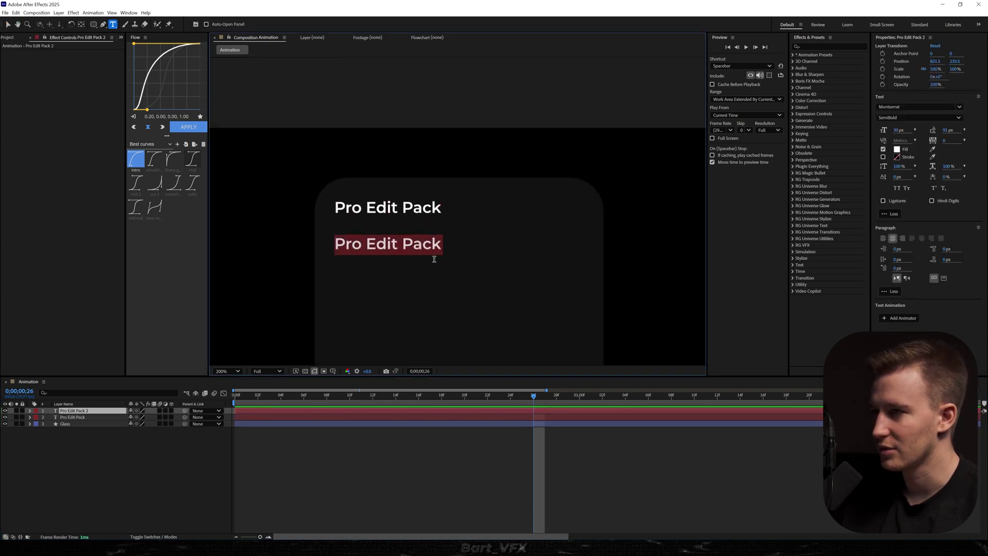
pyautogui.write('$29')
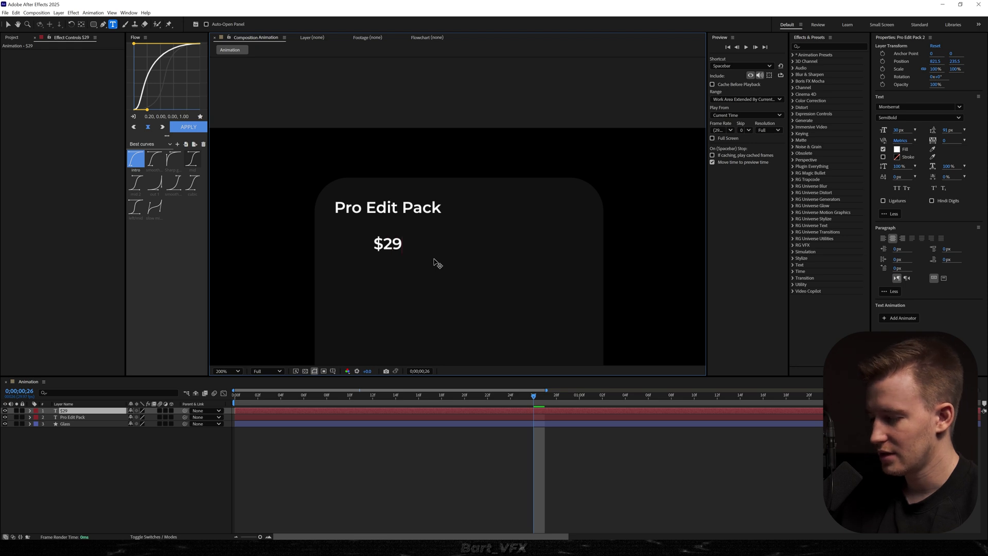
pyautogui.write('.90')
# - Set the $29.90 text to the Black font style and enlarge it to 60 px
pyautogui.hotkey('ctrl', 'a')
pyautogui.click(915, 119)
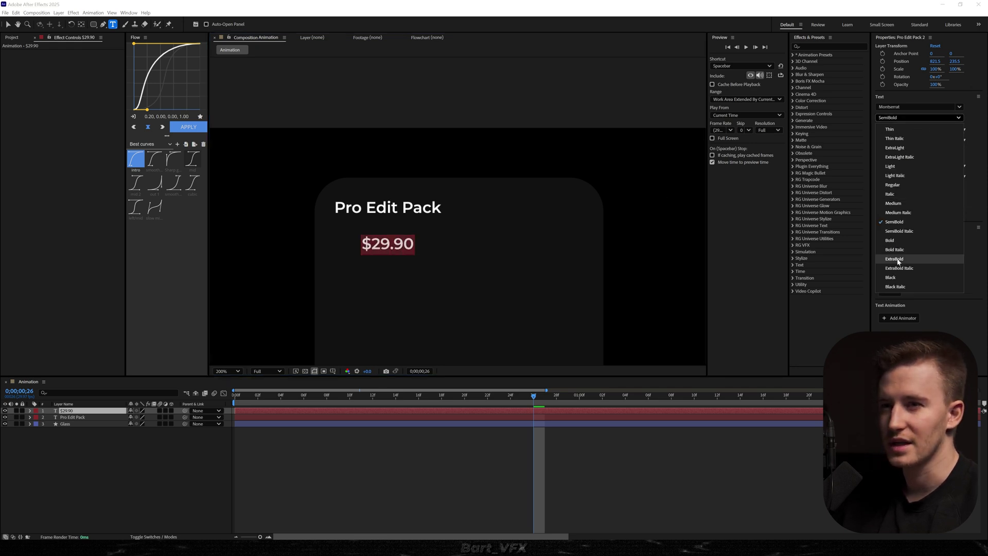
pyautogui.click(901, 278)
pyautogui.click(569, 224)
pyautogui.moveTo(899, 131); pyautogui.dragTo(918, 132)
pyautogui.press('v')
# - Duplicate the Pro Edit Pack text, move the copy below the price and change it to "Streamline the process"
pyautogui.click(422, 210)
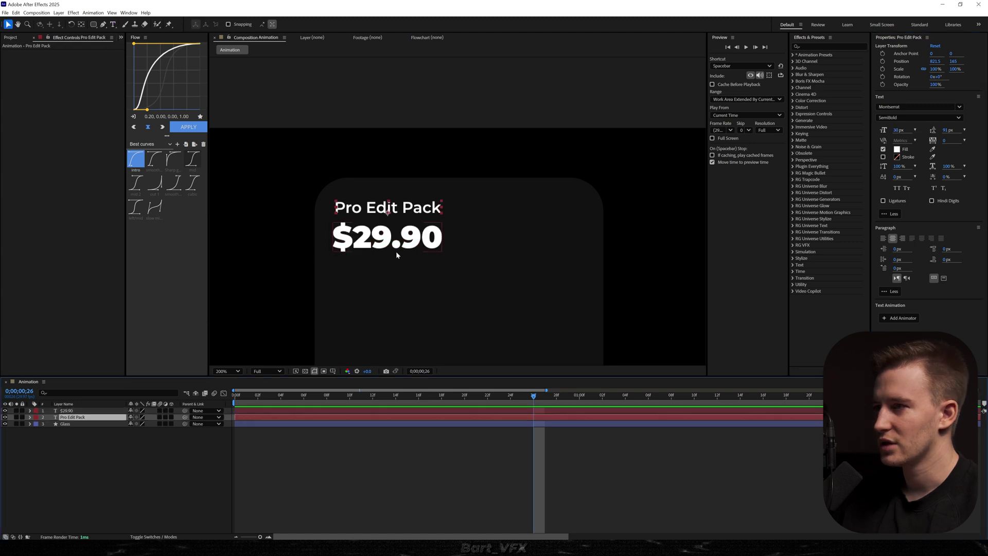
pyautogui.hotkey('ctrl', 'd')
pyautogui.moveTo(406, 211); pyautogui.dragTo(410, 279)
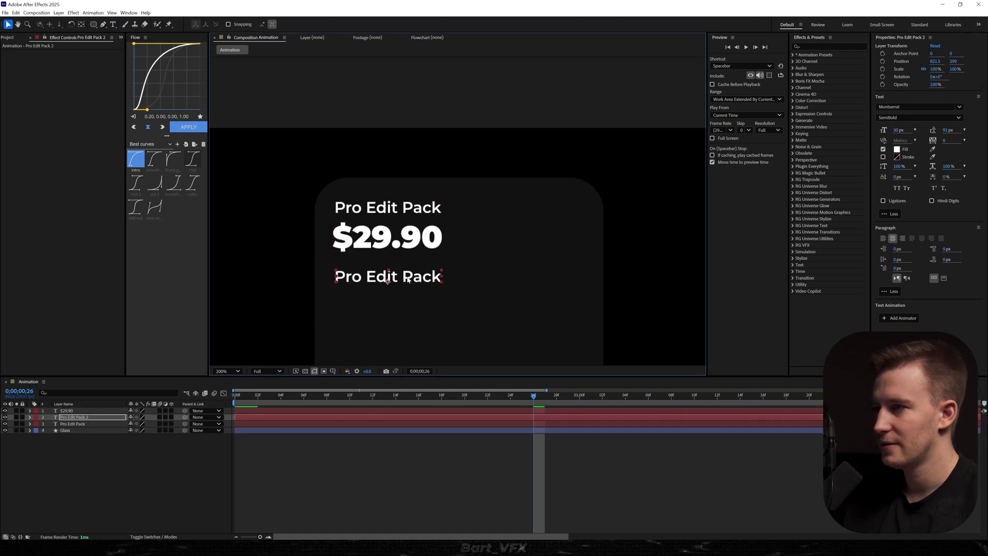
pyautogui.doubleClick(410, 280)
pyautogui.write('St')
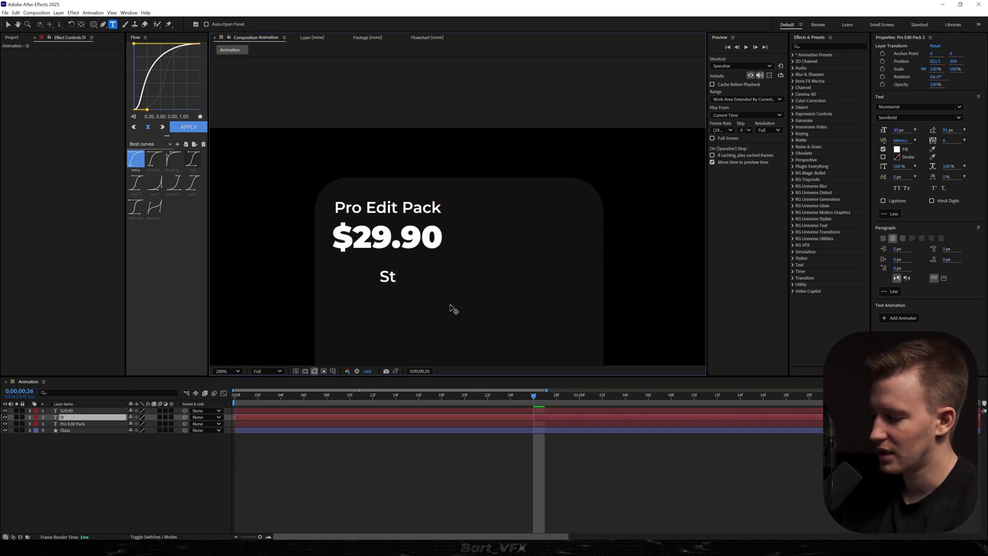
pyautogui.write('reamline the process')
pyautogui.press('Escape')
pyautogui.press('v')
# - Duplicate the Streamline the process text as a second feature line below it reading "Create Faster"
pyautogui.moveTo(407, 308); pyautogui.dragTo(493, 275)
pyautogui.hotkey('ctrl', 'd')
pyautogui.doubleClick(493, 276)
pyautogui.write('Create Faster')
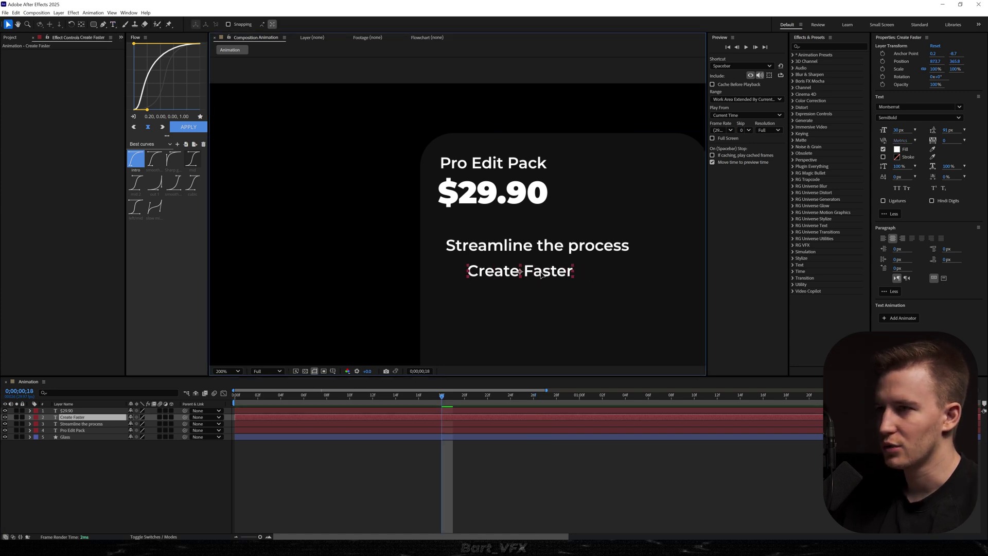
pyautogui.press('Escape')
pyautogui.press('v')
# - Duplicate the Create Faster text as a third feature line reading "Elevate Visuals"
pyautogui.moveTo(519, 274); pyautogui.dragTo(525, 306)
pyautogui.hotkey('ctrl', 'd')
pyautogui.doubleClick(528, 301)
pyautogui.write('Elevate Visuals')
pyautogui.press('Escape')
pyautogui.press('v')
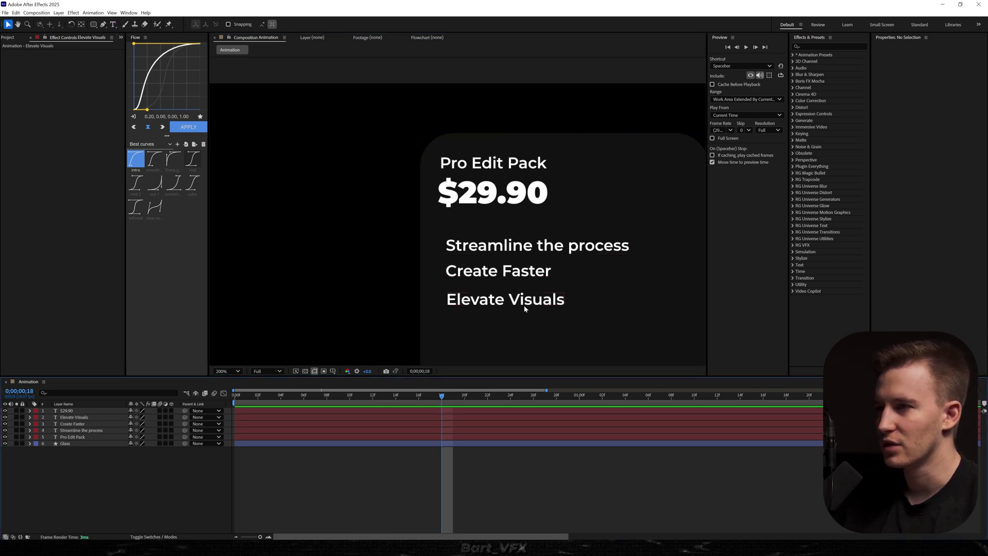
# - Rearrange the feature lines so Elevate Visuals sits above Create Faster, evenly spaced
pyautogui.moveTo(507, 273); pyautogui.dragTo(529, 278)
pyautogui.click(518, 502)
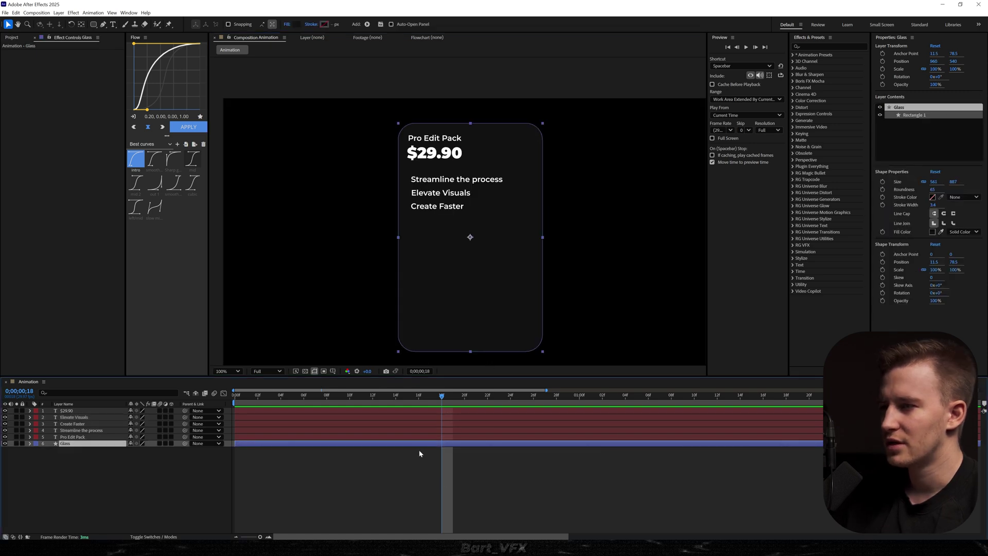
# - Unlink the Glass rectangle's size proportions and reduce its height to 571 px, keeping the texts inside
pyautogui.click(923, 182)
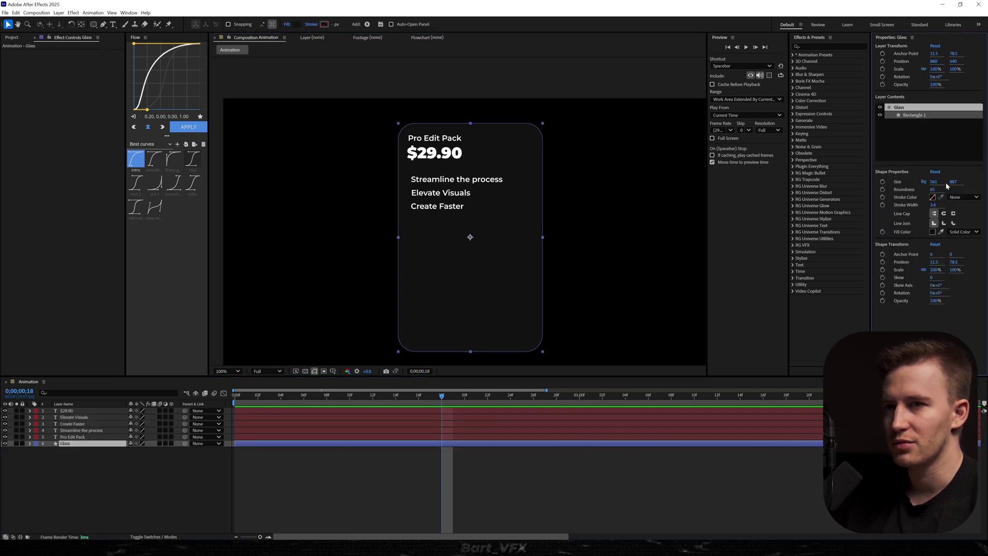
pyautogui.moveTo(955, 182); pyautogui.dragTo(868, 184)
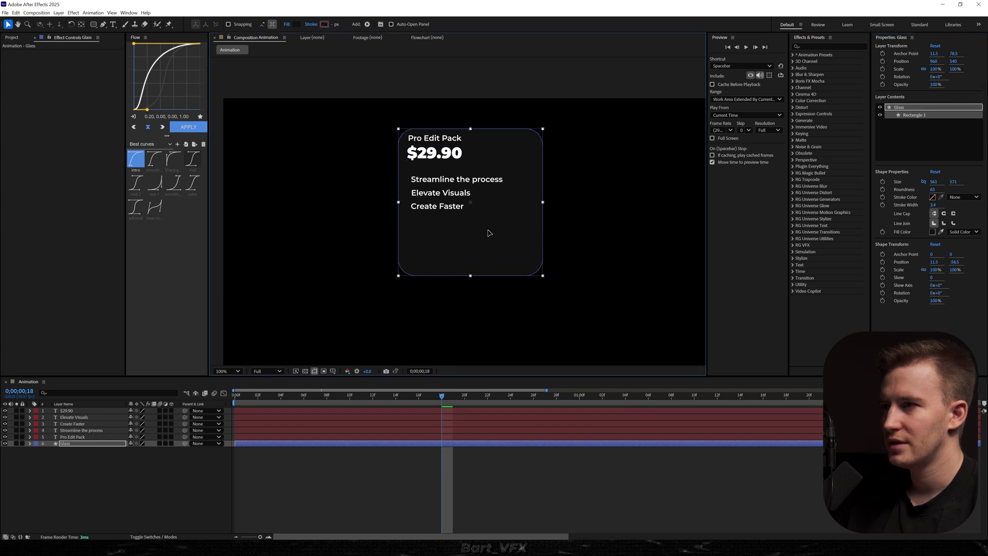
pyautogui.press('F2')
# - Move the card and all its text layers down together toward the middle of the composition
pyautogui.moveTo(493, 233); pyautogui.dragTo(492, 232)
pyautogui.moveTo(332, 454); pyautogui.dragTo(325, 404)
pyautogui.moveTo(483, 233); pyautogui.dragTo(487, 276)
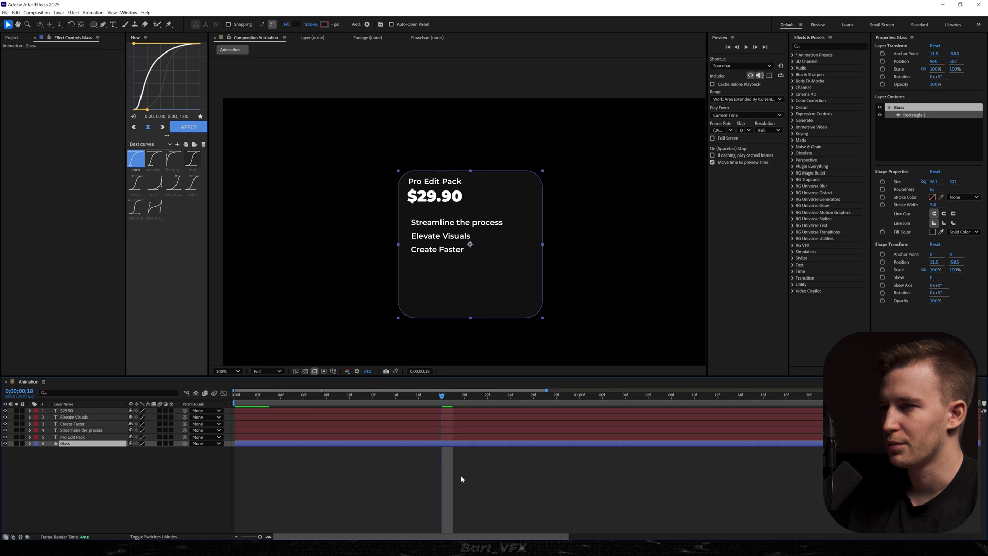
pyautogui.click(461, 474)
# - Draw a straight horizontal divider line with the Pen tool across the card below Create Faster
pyautogui.press('g')
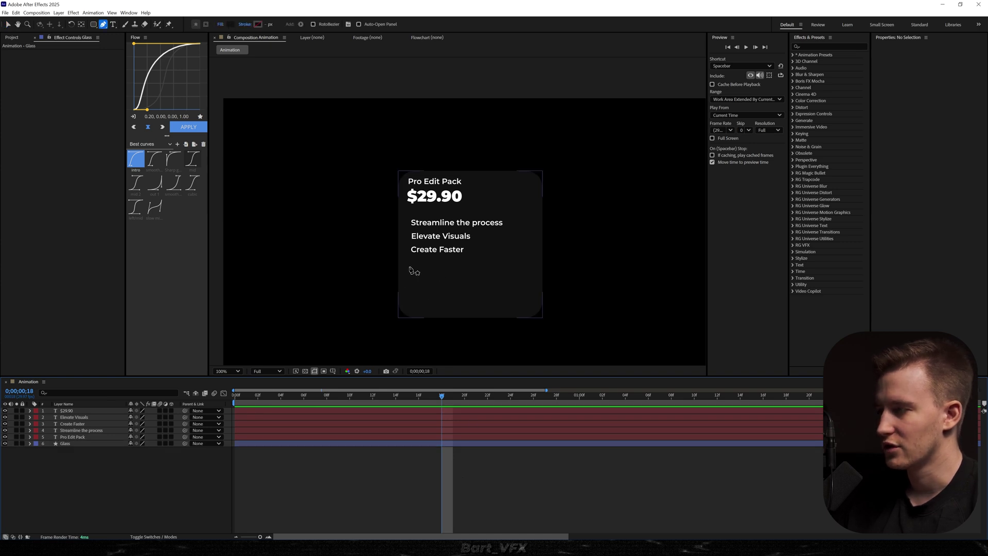
pyautogui.click(410, 267)
pyautogui.click(529, 266)
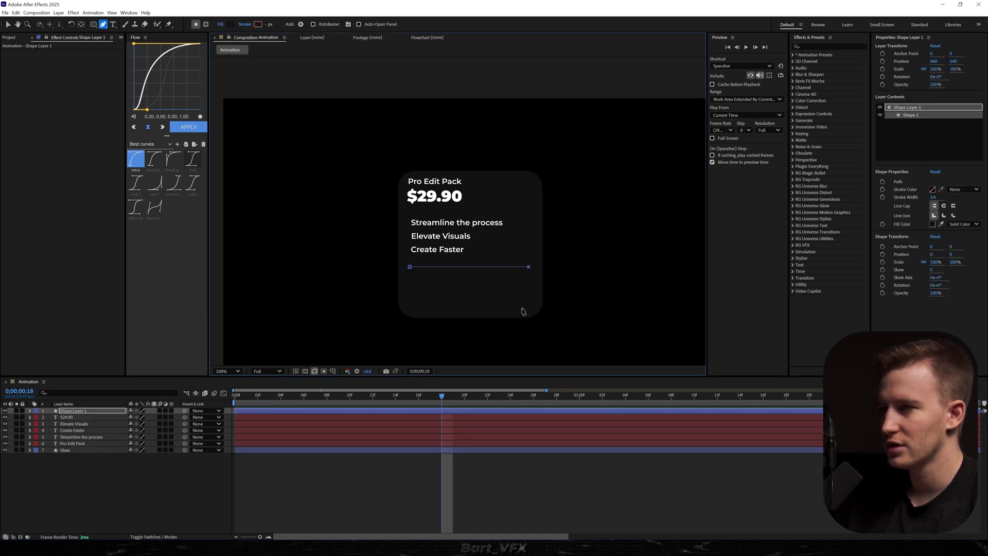
pyautogui.scroll(1, 450, 267)
pyautogui.press('v')
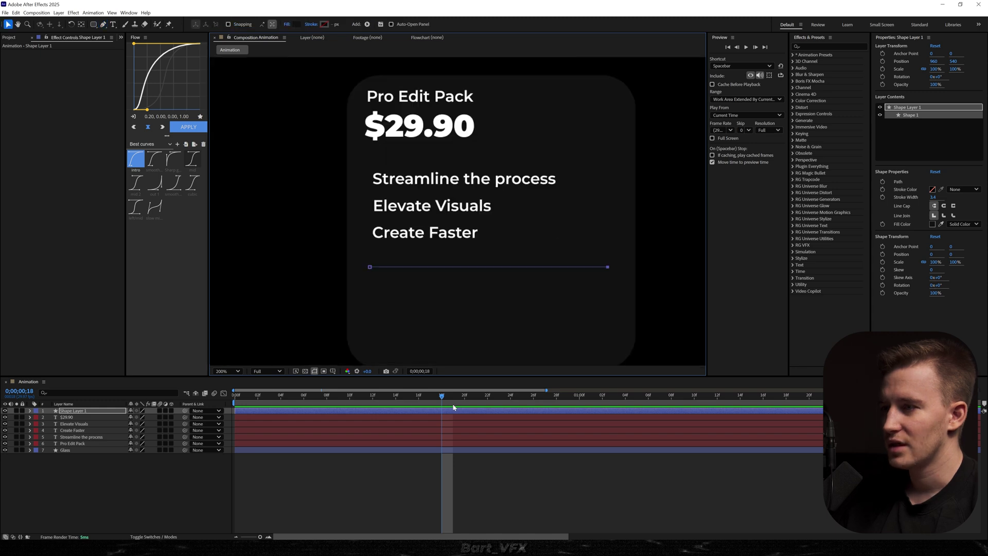
# - Give the divider line a 1.7 px solid white stroke and set its fill to None
pyautogui.click(450, 412)
pyautogui.moveTo(934, 196); pyautogui.dragTo(942, 197)
pyautogui.click(962, 189)
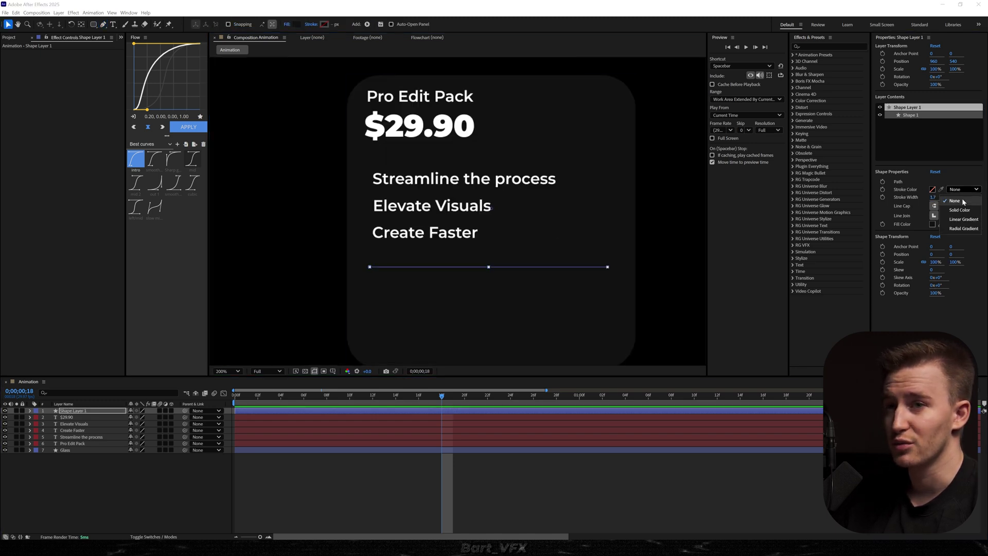
pyautogui.click(959, 210)
pyautogui.click(962, 224)
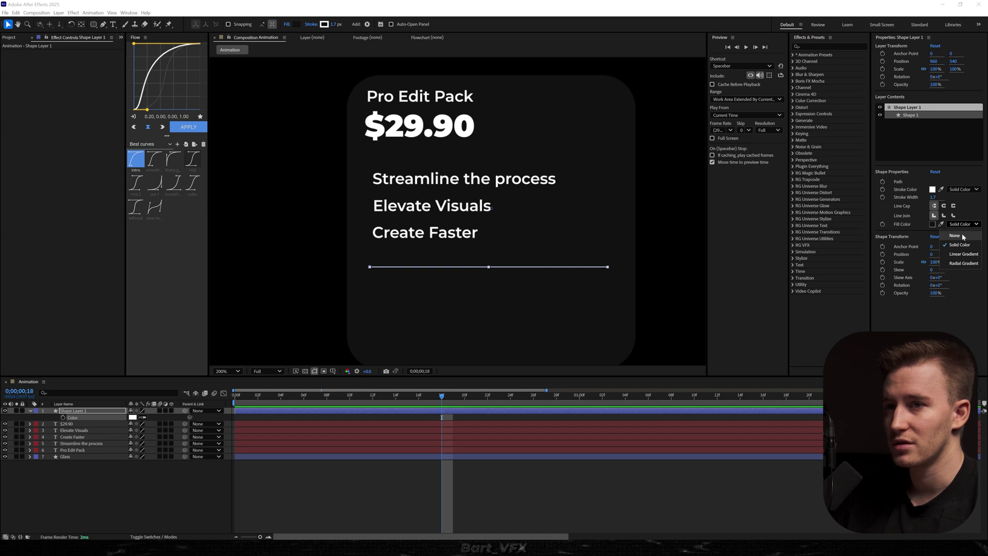
pyautogui.click(963, 235)
# - Set the divider line's cap to round and inspect its left end up close
pyautogui.press('.')
pyautogui.hotkey('ctrl', 'a')
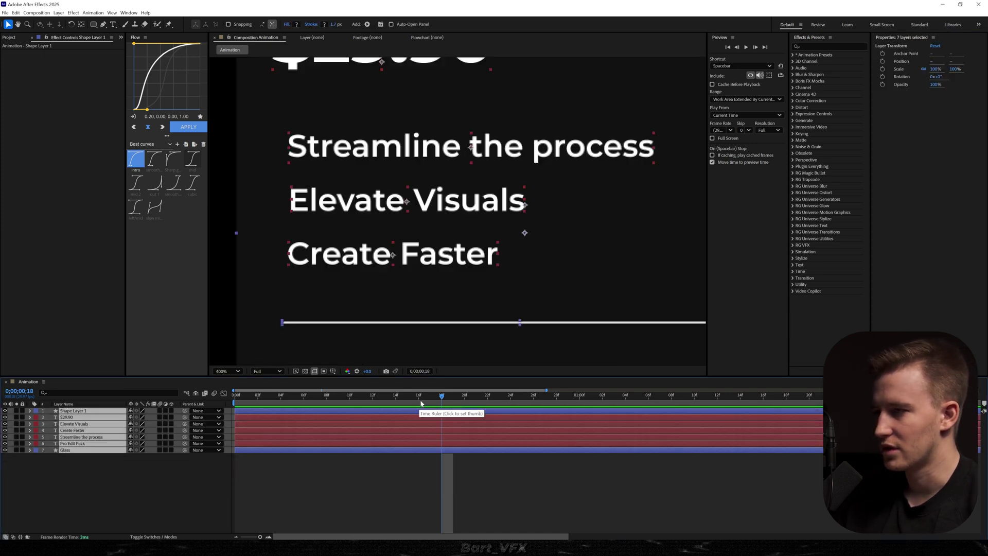
pyautogui.click(425, 410)
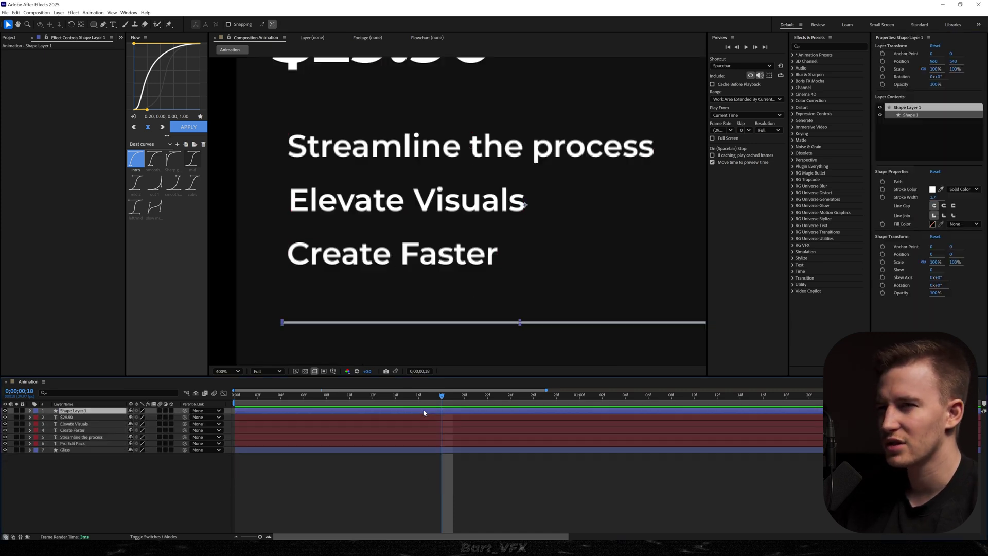
pyautogui.click(944, 206)
pyautogui.click(304, 337)
pyautogui.scroll(1, 299, 326)
pyautogui.moveTo(300, 325); pyautogui.dragTo(518, 263)
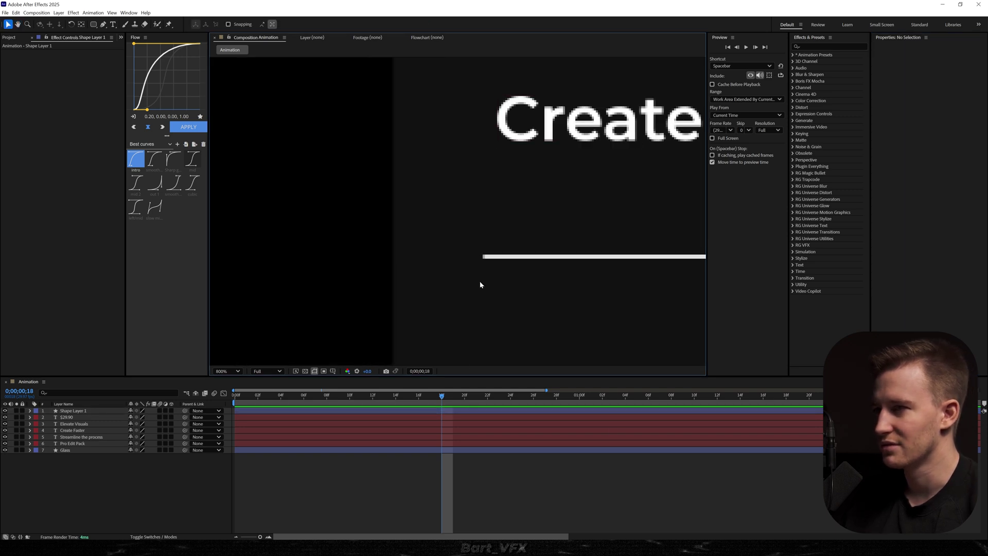
# - Add a "Buy Now" text layer and center it below the divider line
pyautogui.press('/')
pyautogui.hotkey('ctrl', 't')
pyautogui.click(448, 251)
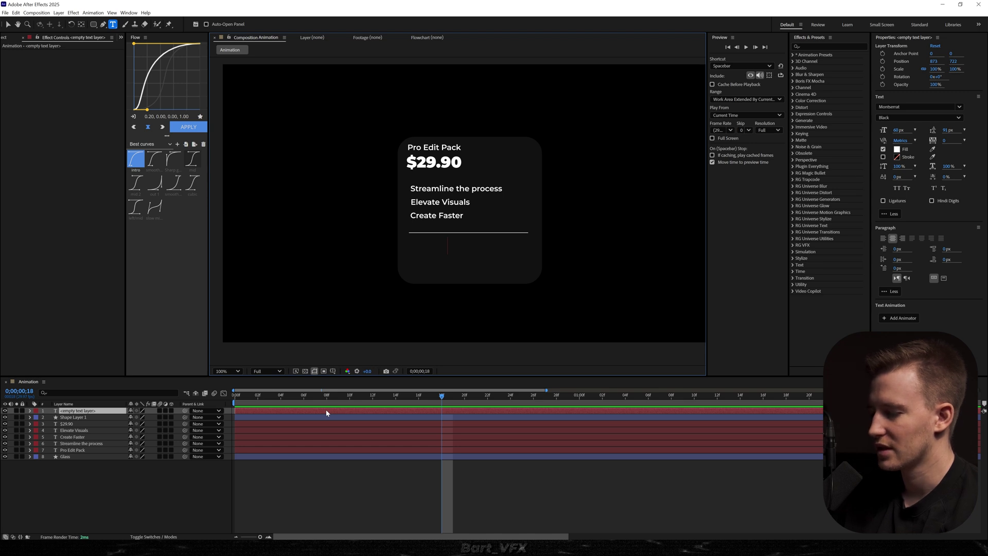
pyautogui.write('Buy Now')
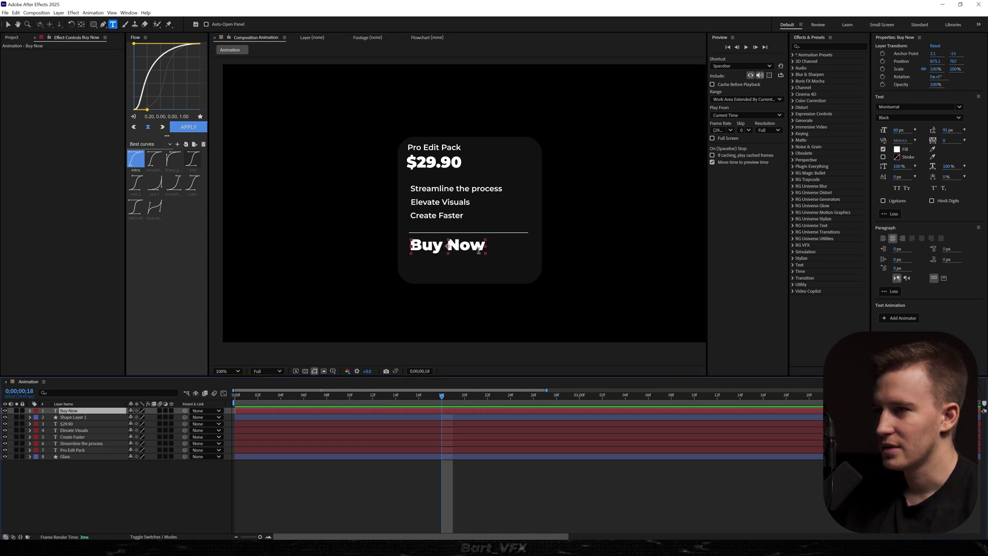
pyautogui.moveTo(481, 239); pyautogui.dragTo(502, 249)
pyautogui.press('v')
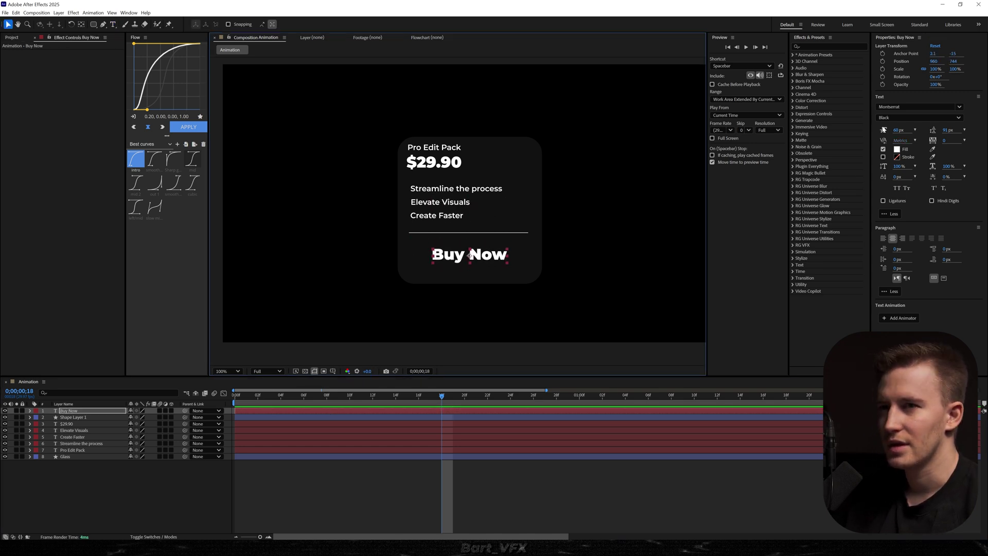
# - Set the Buy Now text to SemiBold, scale it down to 75.2% and nudge it slightly lower
pyautogui.click(892, 119)
pyautogui.click(901, 222)
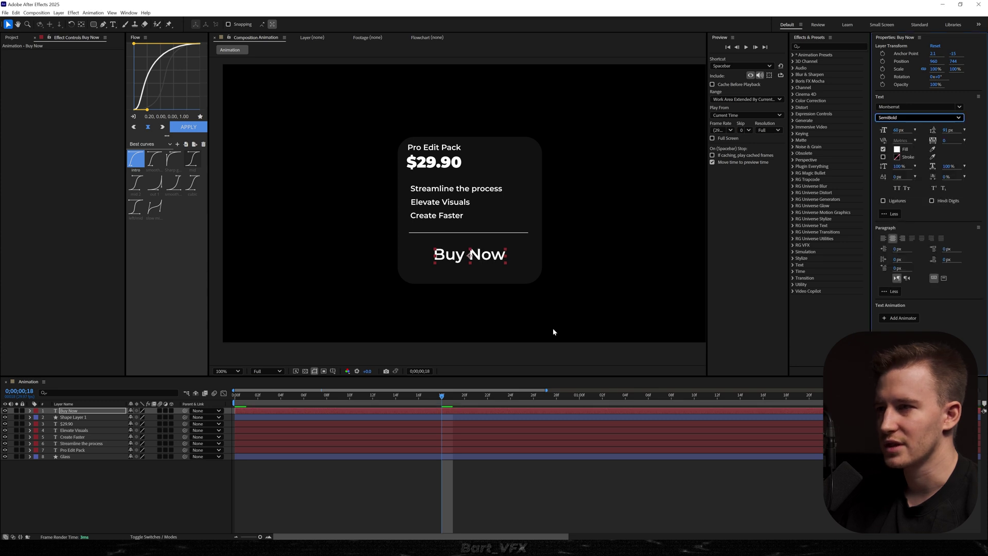
pyautogui.click(86, 411)
pyautogui.press('s')
pyautogui.moveTo(140, 418); pyautogui.dragTo(77, 418)
pyautogui.scroll(1, 489, 304)
pyautogui.moveTo(492, 310); pyautogui.dragTo(492, 317)
# - Draw a rectangle about 430 × 55 px around the Buy Now text and round its corners fully into a pill shape
pyautogui.click(339, 478)
pyautogui.click(93, 25)
pyautogui.click(109, 24)
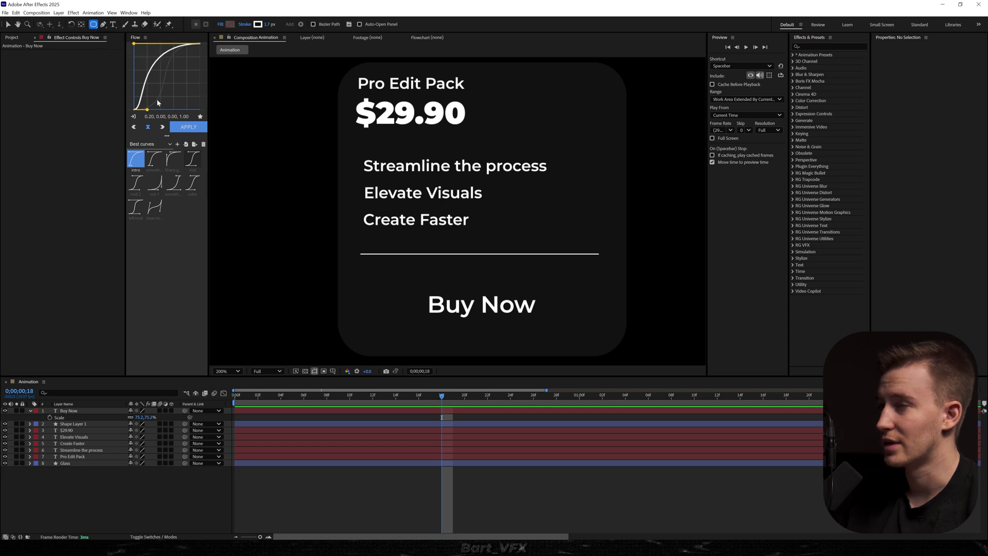
pyautogui.moveTo(370, 290); pyautogui.dragTo(601, 325)
pyautogui.hotkey('ctrl', 'Home')
pyautogui.press('v')
pyautogui.moveTo(525, 194); pyautogui.dragTo(525, 305)
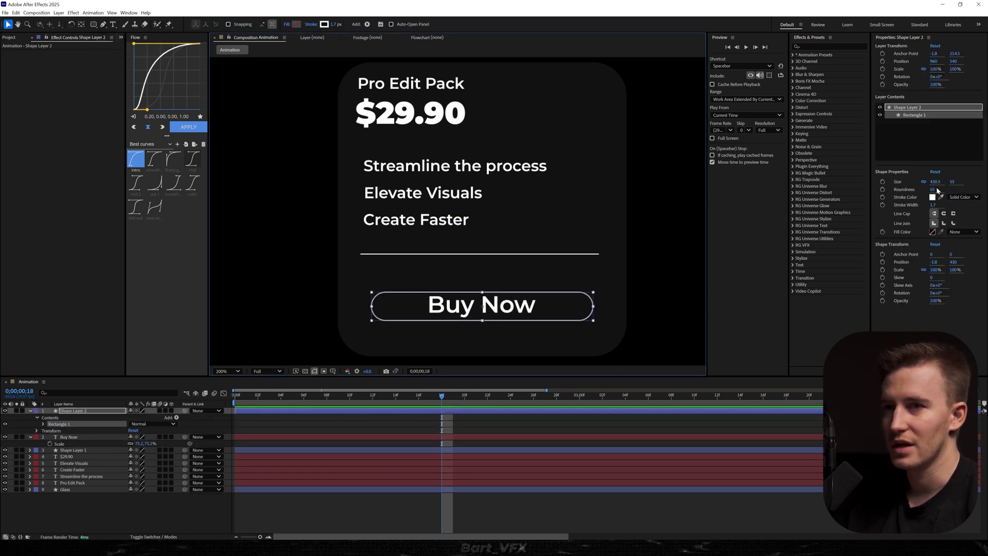
# - Set the pill shape's stroke to None and its fill to a solid color
pyautogui.click(961, 197)
pyautogui.click(955, 208)
pyautogui.click(964, 231)
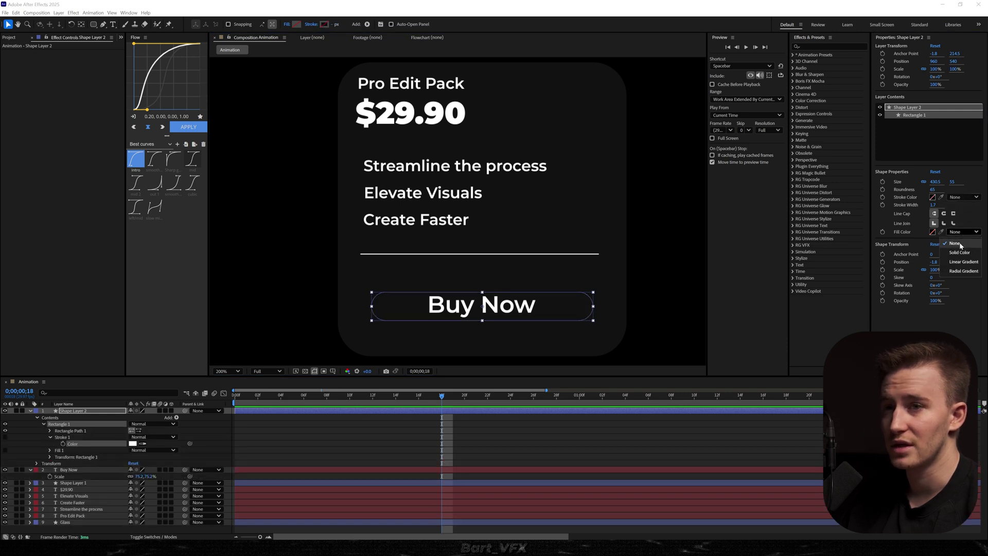
pyautogui.click(959, 252)
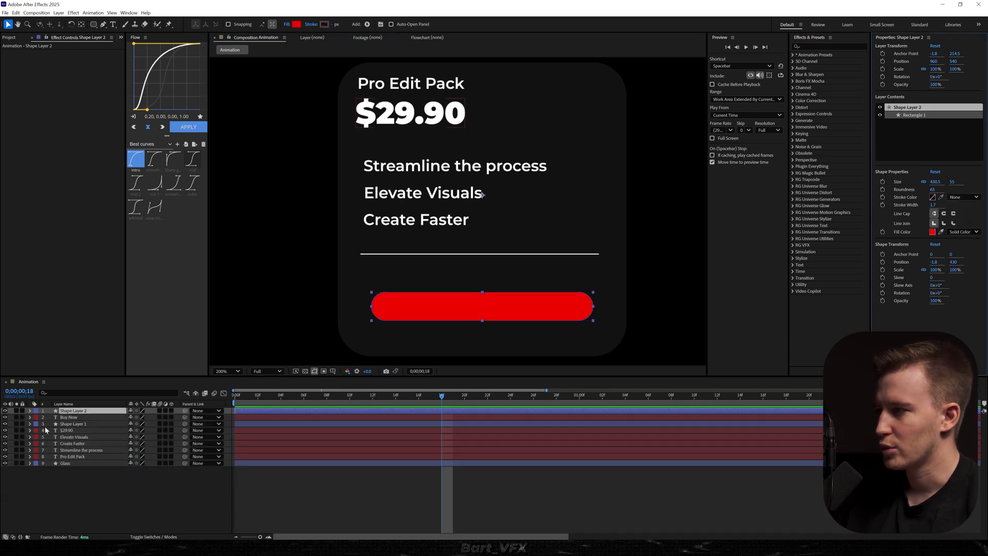
# - Move the pill shape's layer beneath the Buy Now text and change its fill color to black
pyautogui.moveTo(79, 413); pyautogui.dragTo(78, 421)
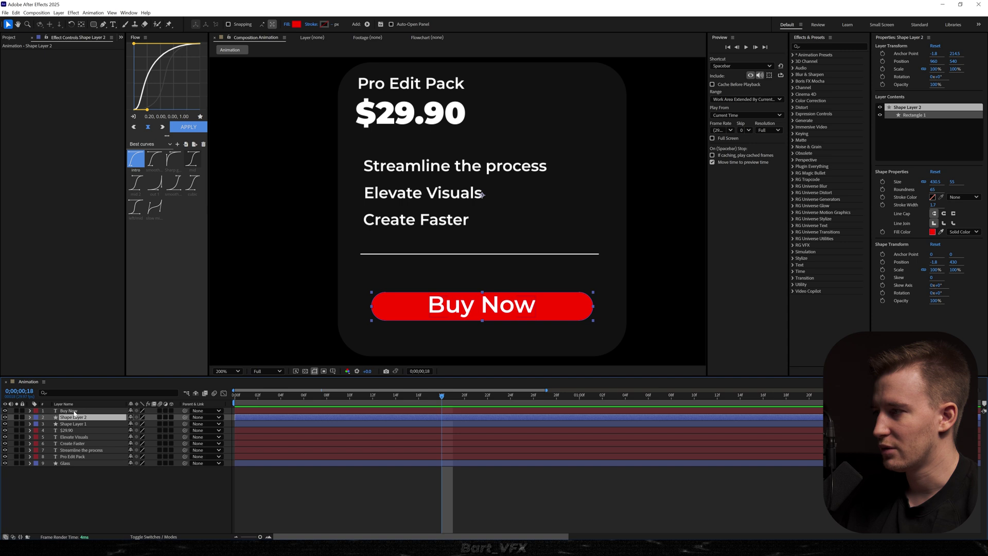
pyautogui.click(962, 232)
pyautogui.click(932, 231)
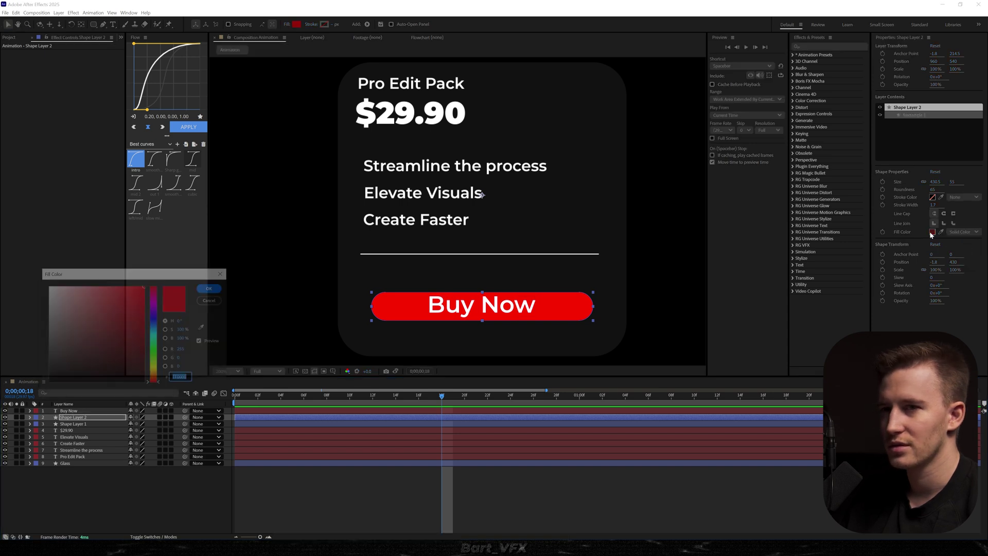
pyautogui.click(211, 288)
pyautogui.click(327, 484)
# - Change the button text to "Buy now" with a lowercase n
pyautogui.moveTo(548, 287); pyautogui.dragTo(506, 303)
pyautogui.scroll(-1, 529, 295)
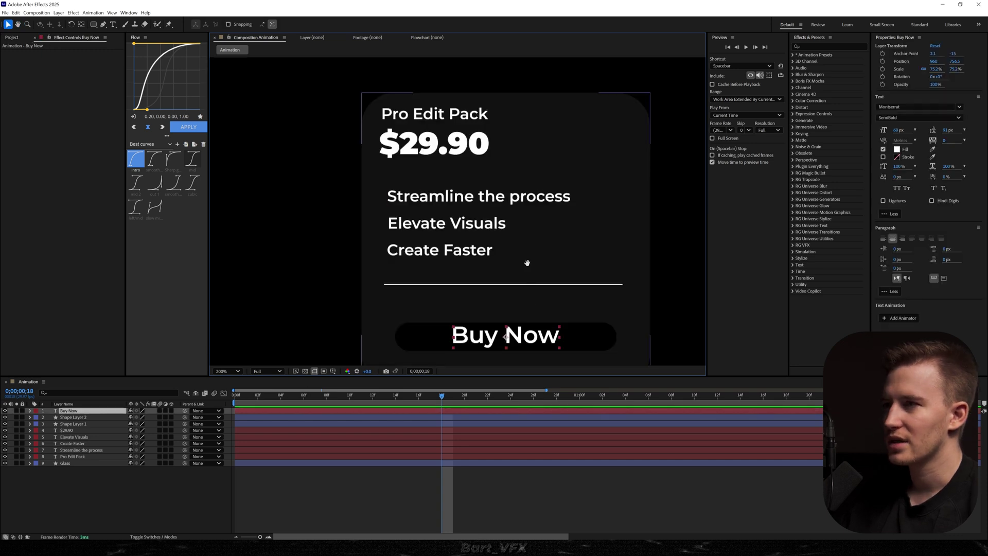
pyautogui.moveTo(529, 284); pyautogui.dragTo(519, 259)
pyautogui.doubleClick(513, 314)
pyautogui.click(512, 311)
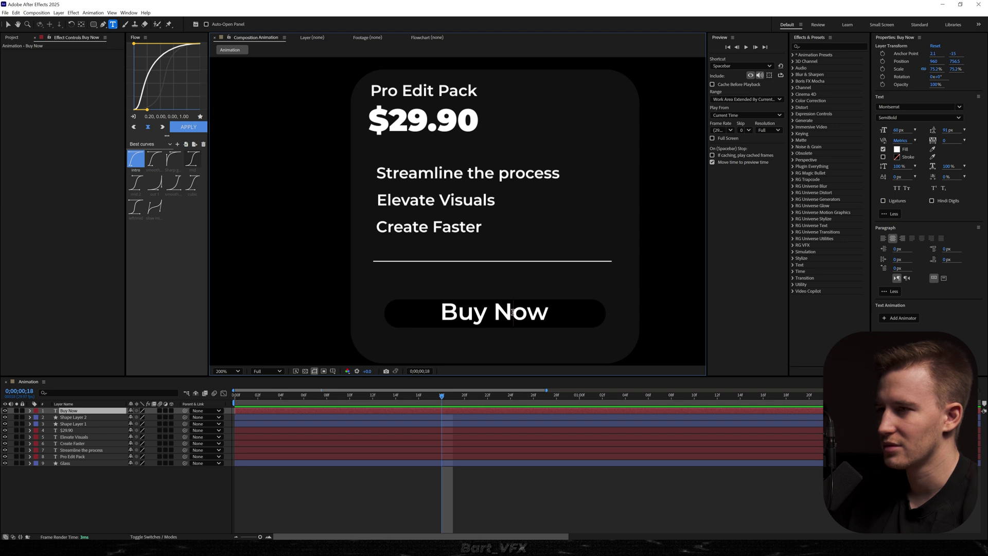
pyautogui.press('BackSpace')
pyautogui.write('n')
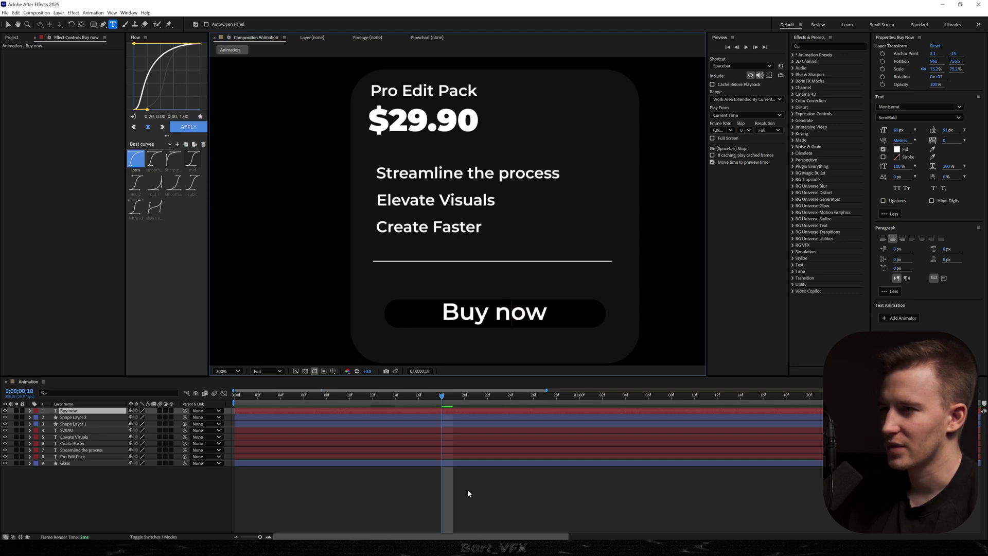
pyautogui.press('Escape')
# - Scale the Buy now text down to 55.2% and return the playhead to frame 0
pyautogui.press('s')
pyautogui.moveTo(139, 418); pyautogui.dragTo(76, 418)
pyautogui.hotkey('ctrl', 'Home')
pyautogui.moveTo(517, 203); pyautogui.dragTo(517, 314)
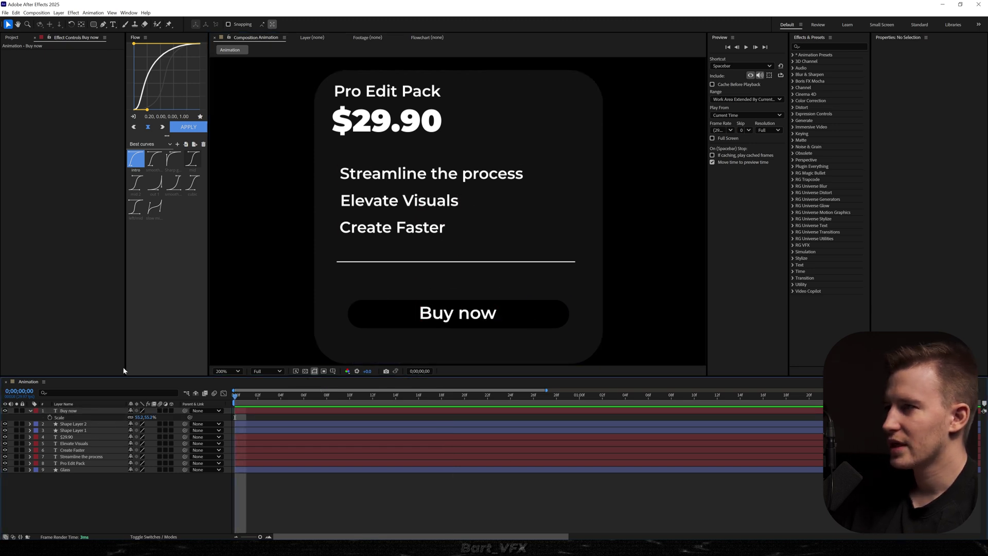
# - Give the three feature text layers a pink label and set Position keyframes on all of them at frame 0
pyautogui.click(71, 444)
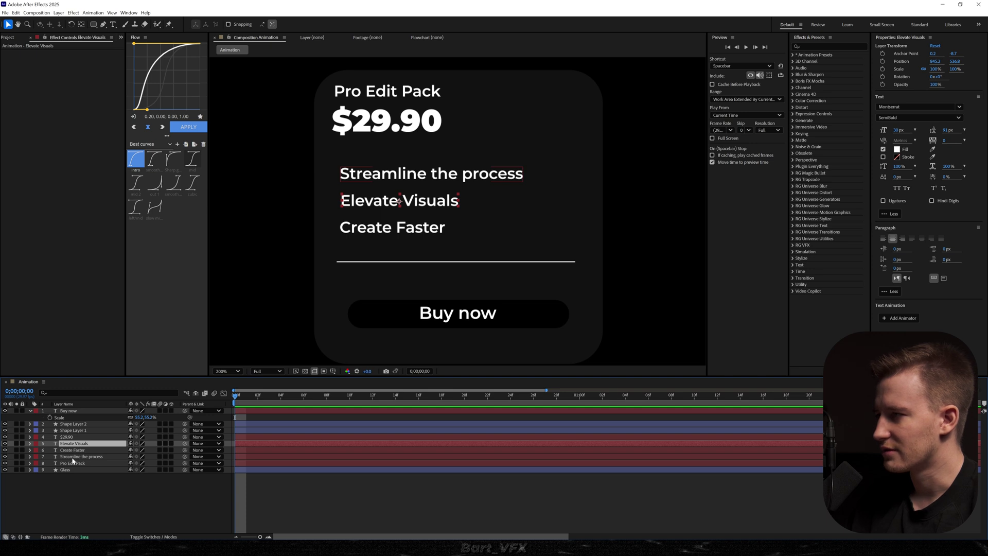
pyautogui.keyDown('shift'); pyautogui.click(72, 457); pyautogui.keyUp('shift')
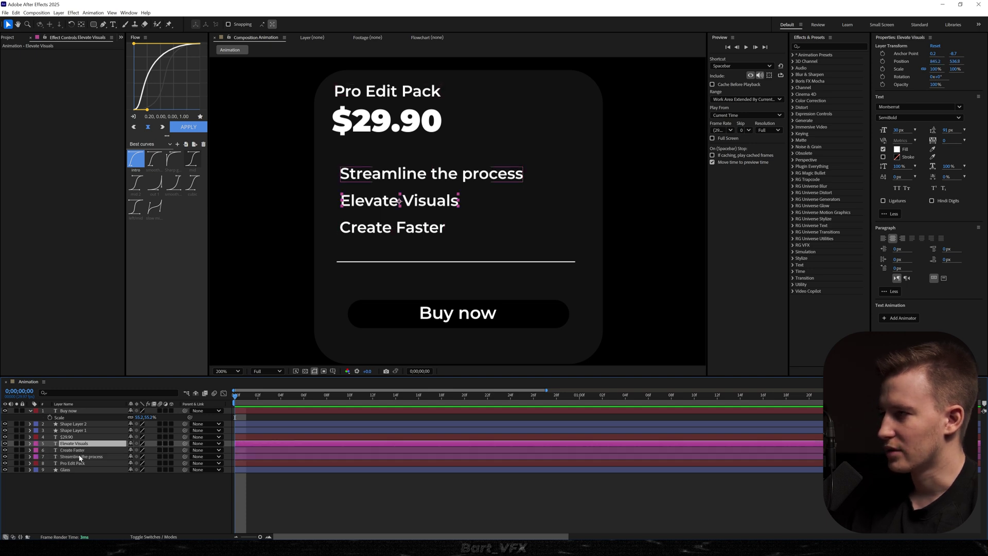
pyautogui.keyDown('shift'); pyautogui.click(84, 458); pyautogui.keyUp('shift')
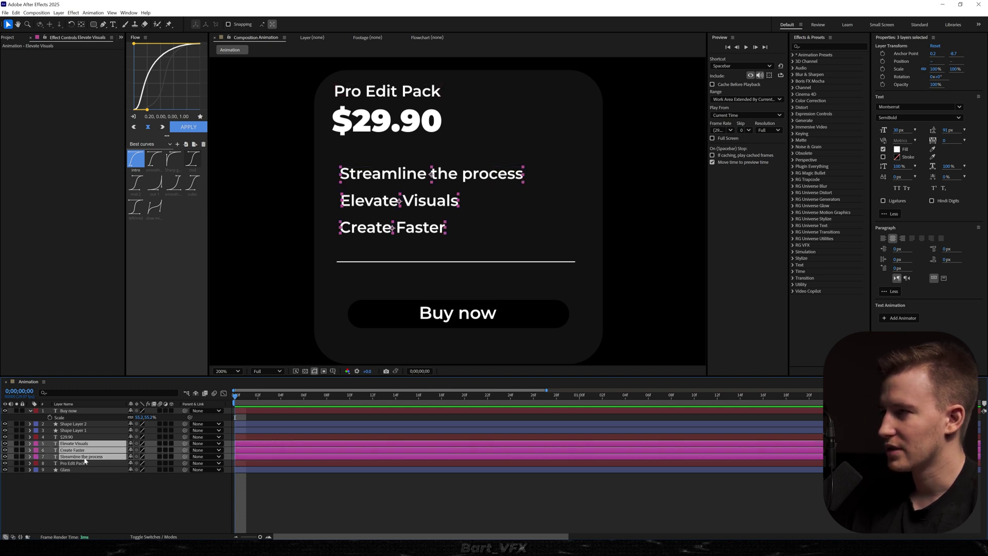
pyautogui.hotkey('alt', 'shift', 'p')
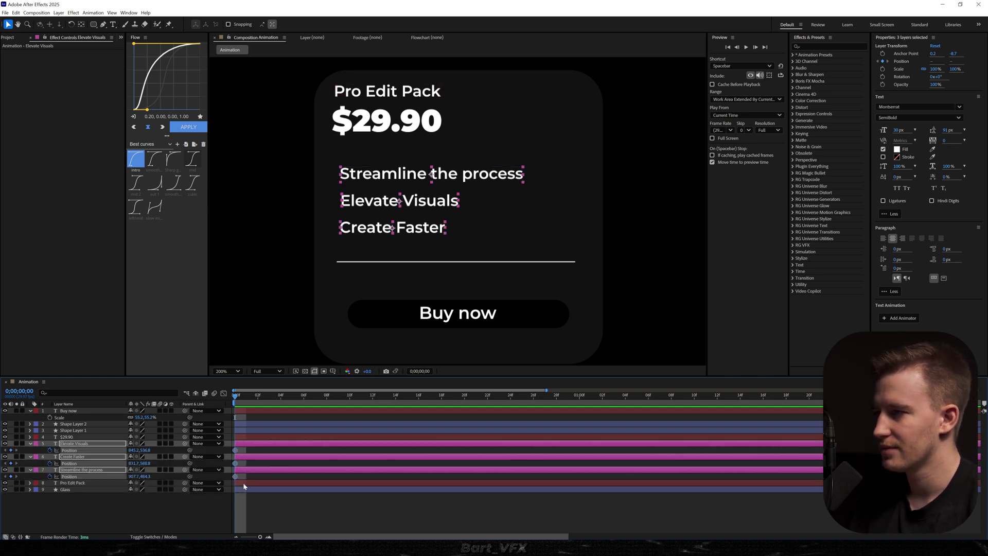
# - Shift the feature lines' Position keyframes to frame 14, offset the lines downward at frame 0, and easy-ease the movement
pyautogui.moveTo(236, 450); pyautogui.dragTo(397, 451)
pyautogui.moveTo(430, 233); pyautogui.dragTo(432, 288)
pyautogui.press('F9')
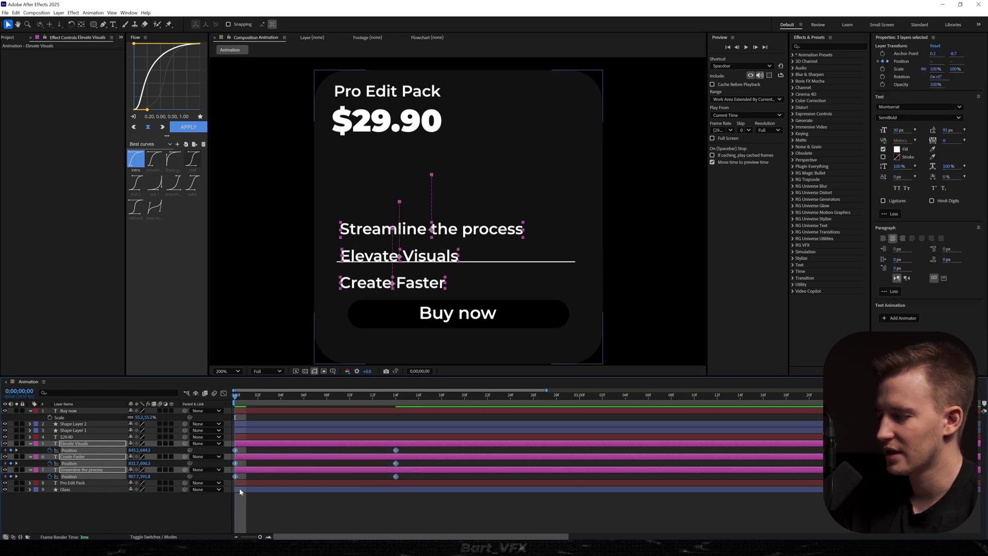
# - Reshape the feature lines' speed graph for an early peak with a long slow-down, and extend the movement's end to frame 25
pyautogui.click(224, 393)
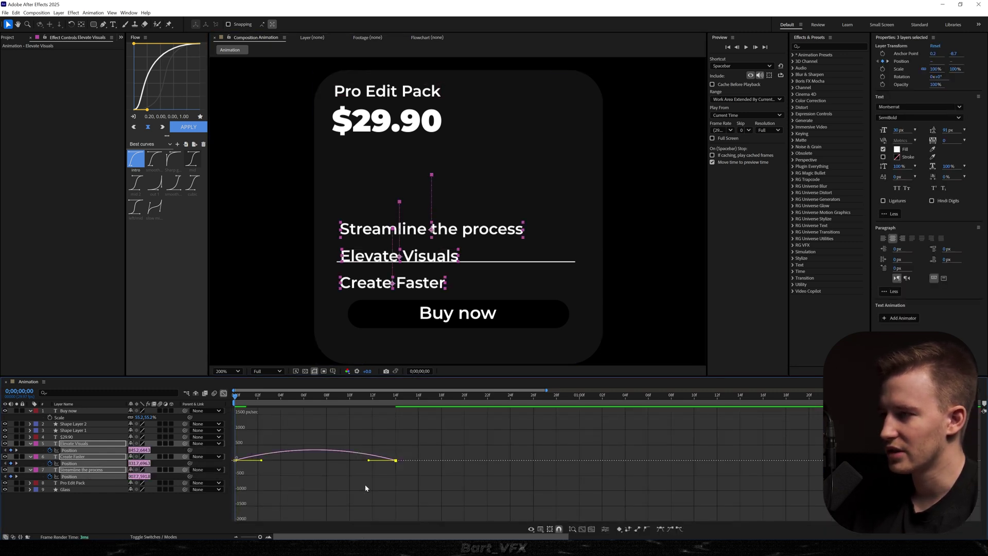
pyautogui.moveTo(371, 462); pyautogui.dragTo(314, 461)
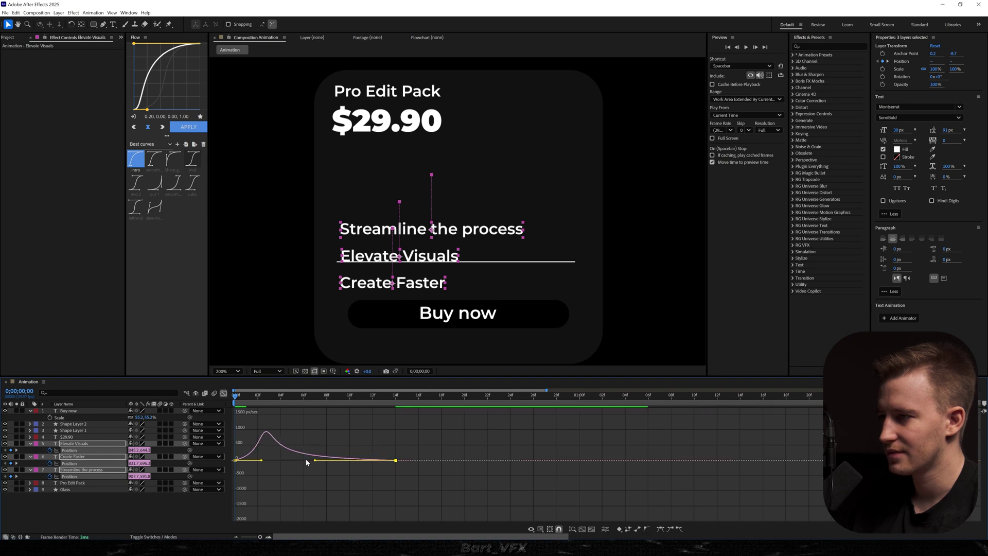
pyautogui.press('space')
pyautogui.moveTo(396, 461); pyautogui.dragTo(524, 463)
pyautogui.moveTo(399, 399); pyautogui.dragTo(235, 401)
pyautogui.press('space')
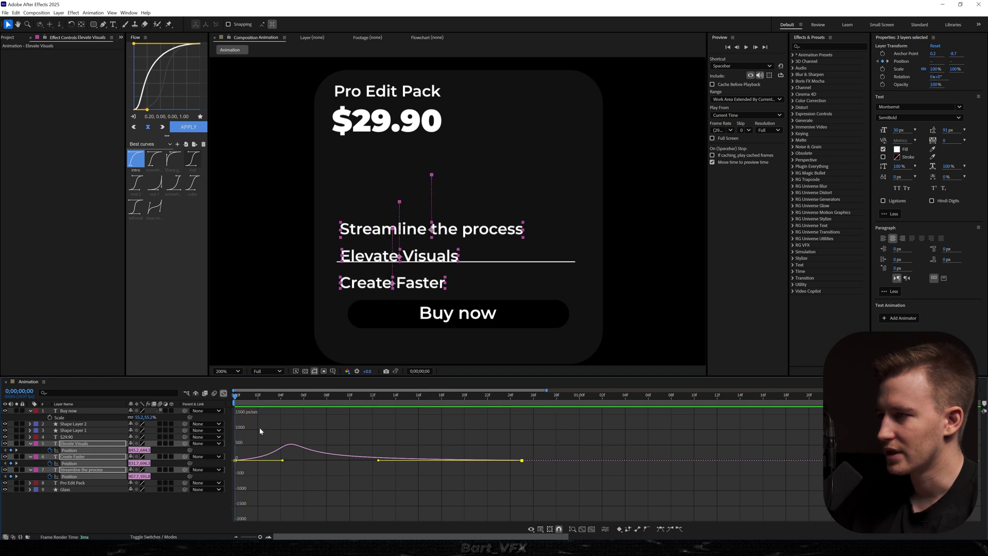
pyautogui.click(315, 397)
pyautogui.hotkey('shift', 'F3')
# - Fade in the three feature lines with eased Opacity keyframes from 0% at frame 5 to 100% at frame 9
pyautogui.click(338, 397)
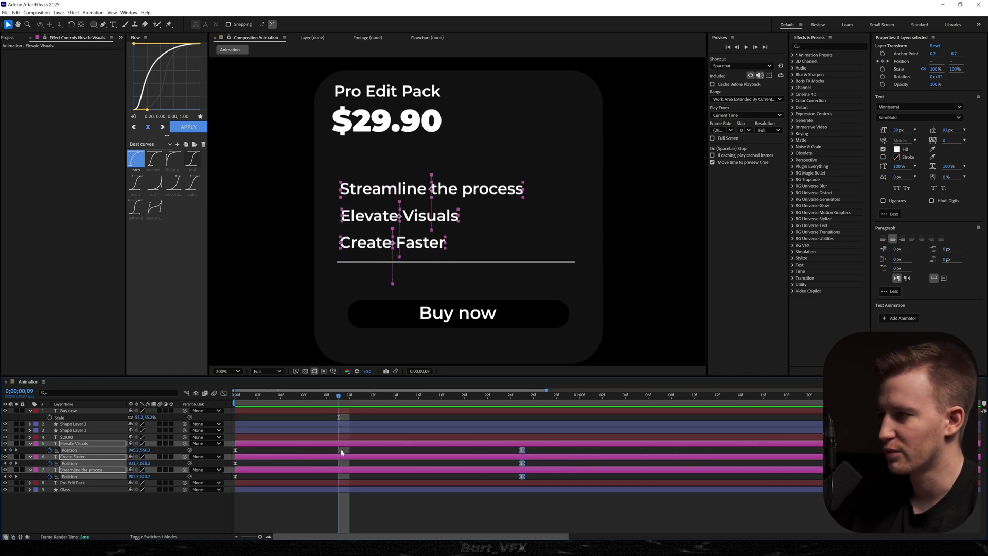
pyautogui.hotkey('alt', 'shift', 't')
pyautogui.press('pageup')
pyautogui.press('pageup')
pyautogui.press('pageup')
pyautogui.press('pageup')
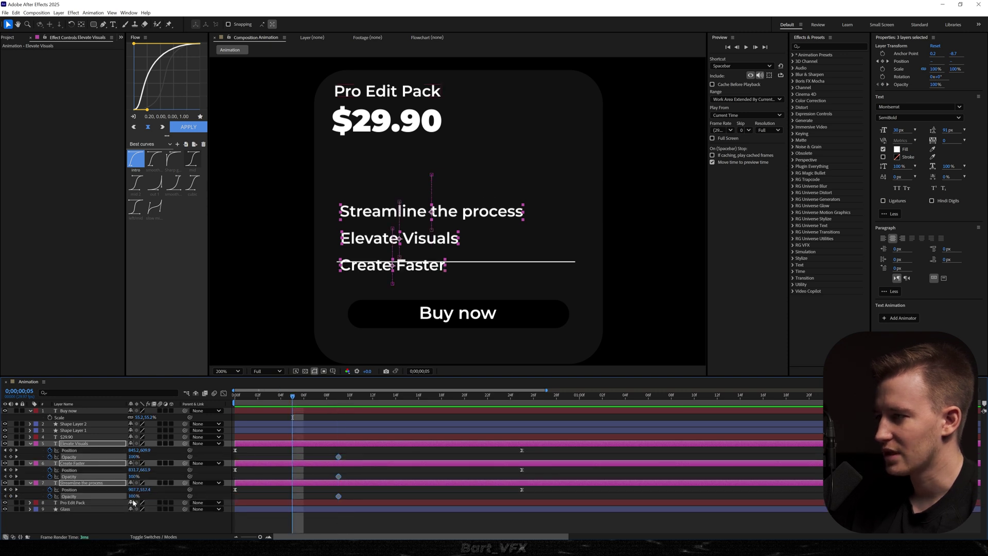
pyautogui.moveTo(129, 498); pyautogui.dragTo(73, 505)
pyautogui.press('space')
pyautogui.press('space')
pyautogui.click(355, 453)
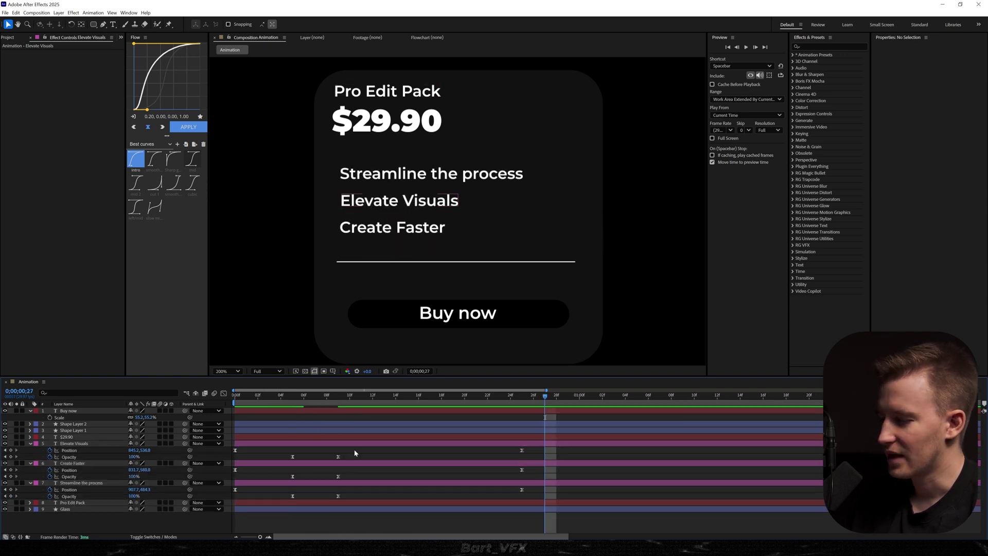
# - Place Create Faster above Elevate Visuals and stagger the lines, starting Elevate Visuals at frame 3 and Create Faster at frame 6
pyautogui.hotkey('ctrl', 'a')
pyautogui.press('u')
pyautogui.click(329, 492)
pyautogui.moveTo(259, 443); pyautogui.dragTo(294, 444)
pyautogui.moveTo(77, 437); pyautogui.dragTo(71, 446)
pyautogui.keyDown('shift'); pyautogui.click(273, 437); pyautogui.keyUp('shift')
pyautogui.moveTo(276, 443); pyautogui.dragTo(313, 444)
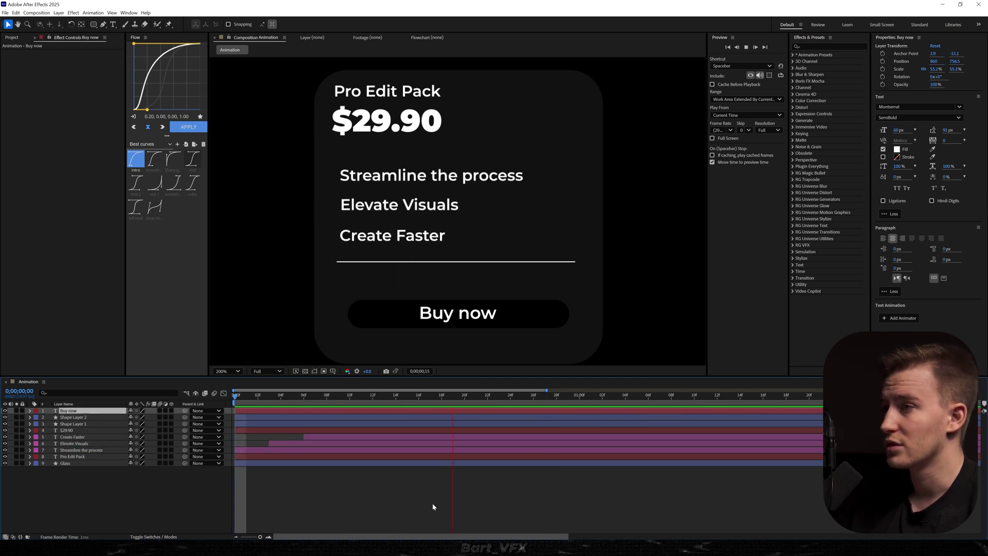
pyautogui.press('space')
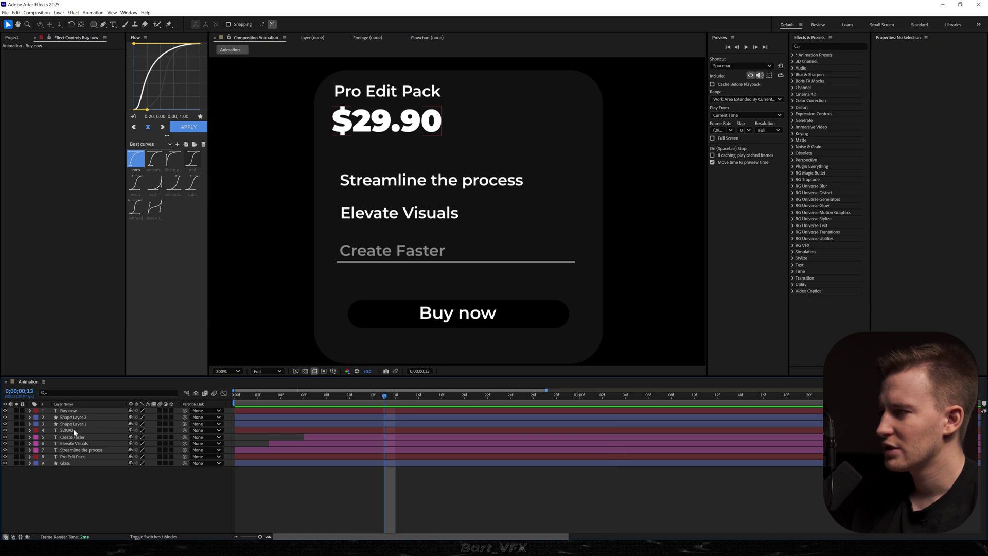
# - Fade in the $29.90 layer by keyframing its Opacity from 0% at frame 0 to 100% at frame 11
pyautogui.click(73, 430)
pyautogui.click(291, 396)
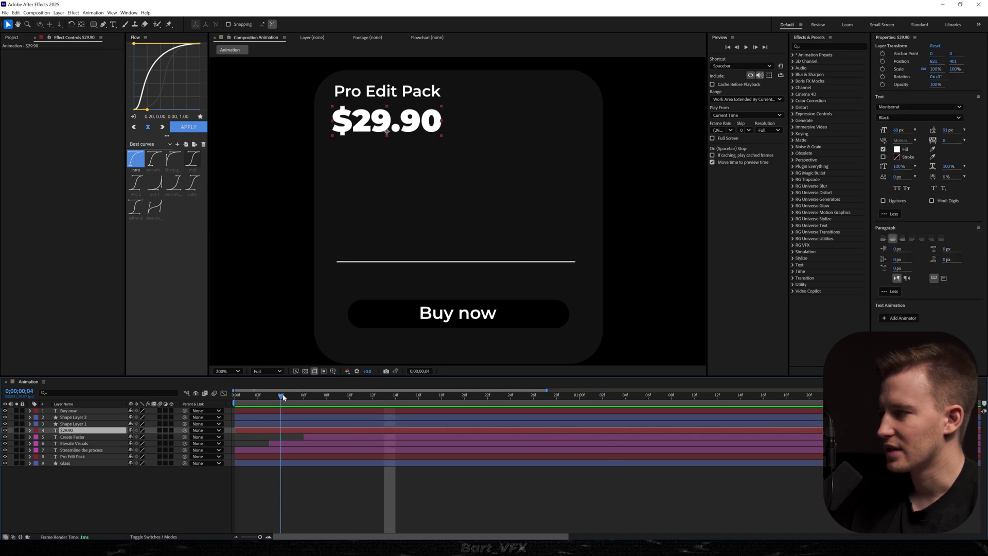
pyautogui.moveTo(309, 397); pyautogui.dragTo(234, 397)
pyautogui.moveTo(133, 437); pyautogui.dragTo(2, 448)
pyautogui.press('space')
pyautogui.press('space')
pyautogui.moveTo(293, 437); pyautogui.dragTo(362, 438)
# - Ease the price's Opacity keyframes, delay the staggered feature layers to start at frames 15, 18 and 21, and preview the animation
pyautogui.moveTo(371, 440); pyautogui.dragTo(494, 465)
pyautogui.press('F9')
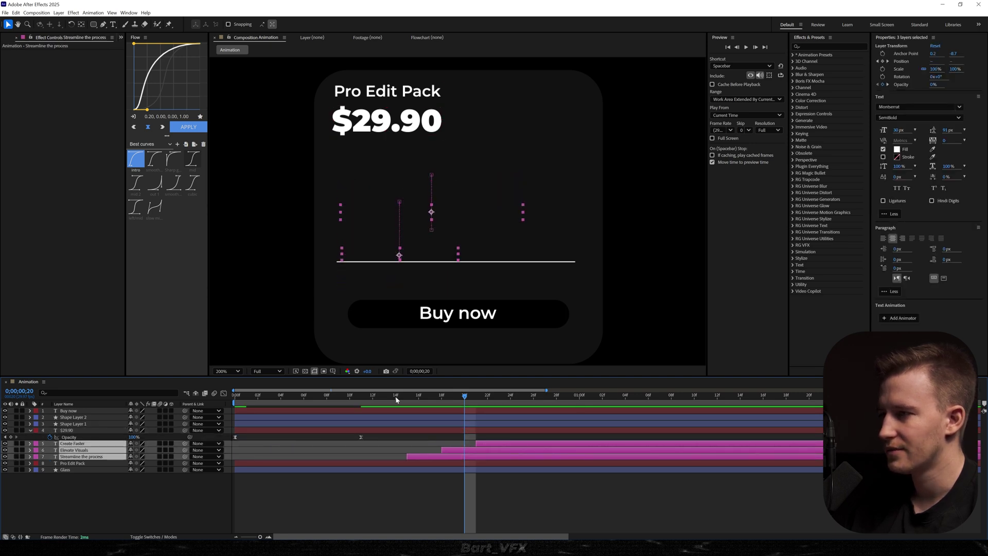
pyautogui.press('Home')
pyautogui.press('space')
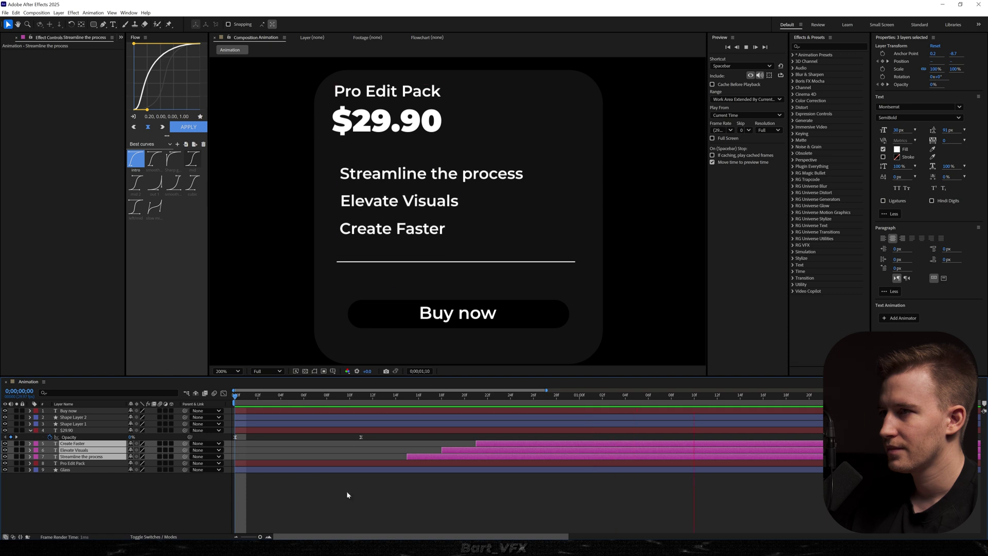
# - Animate the Pro Edit Pack title sliding horizontally from X position 949.5 at frame 0 to its original place at frame 12
pyautogui.click(86, 463)
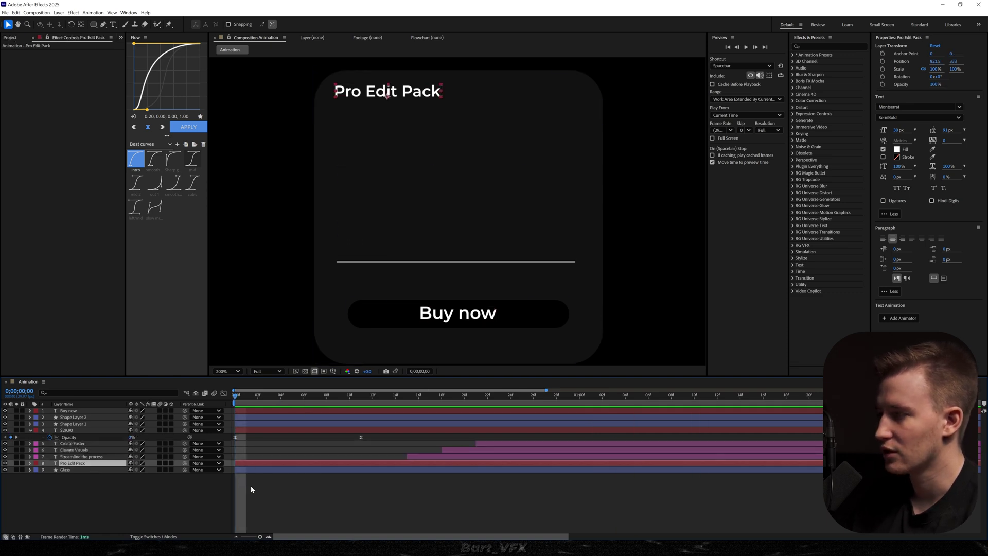
pyautogui.press('p')
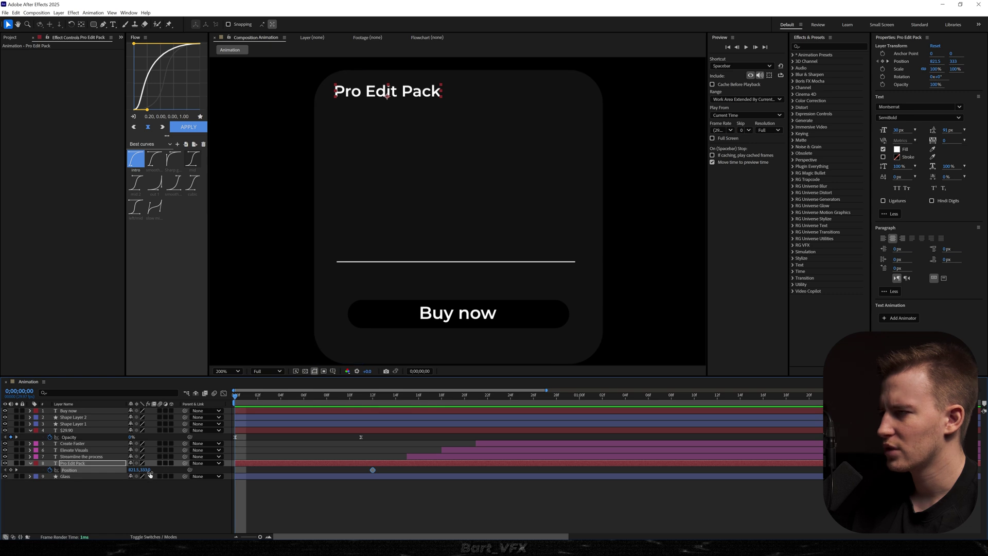
pyautogui.moveTo(135, 473); pyautogui.dragTo(249, 493)
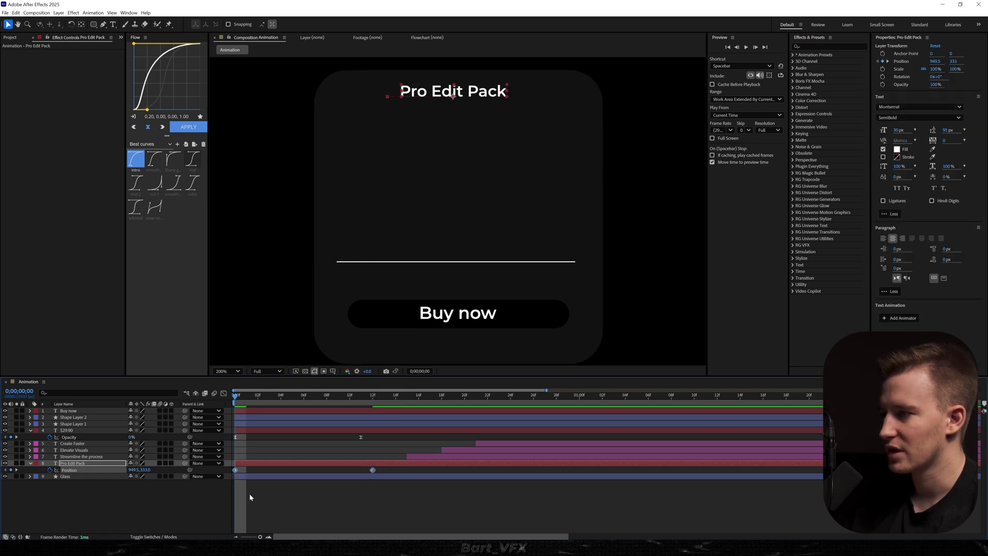
# - Shape the title's speed graph for a fast start and slow finish, and extend its slide to frame 28
pyautogui.hotkey('shift', 'F3')
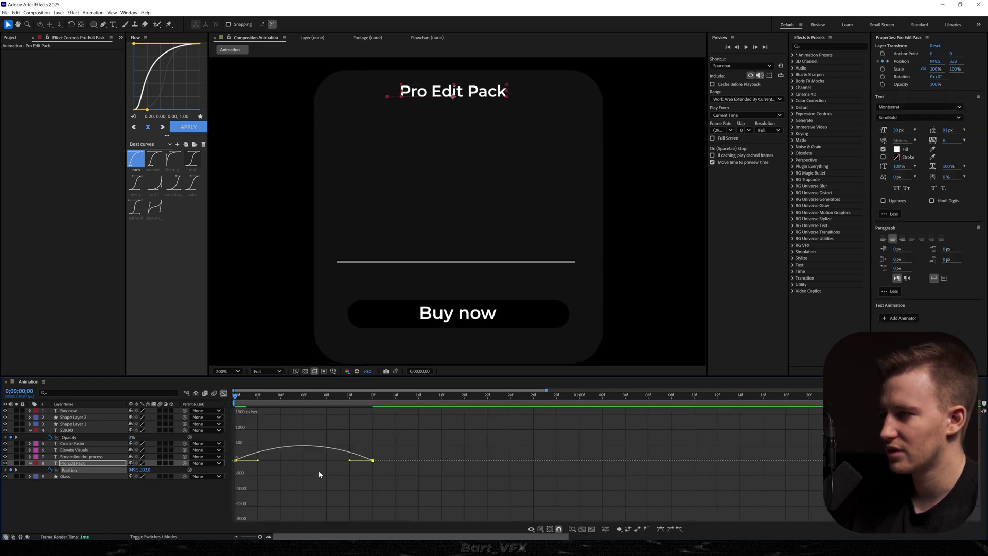
pyautogui.moveTo(349, 460); pyautogui.dragTo(301, 458)
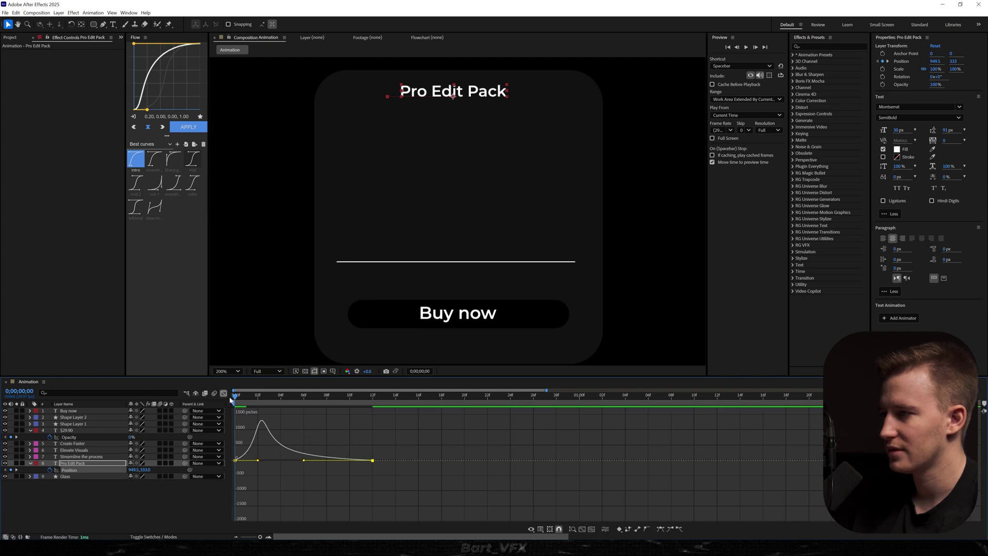
pyautogui.hotkey('shift', 'F3')
pyautogui.press('space')
pyautogui.moveTo(372, 470); pyautogui.dragTo(555, 470)
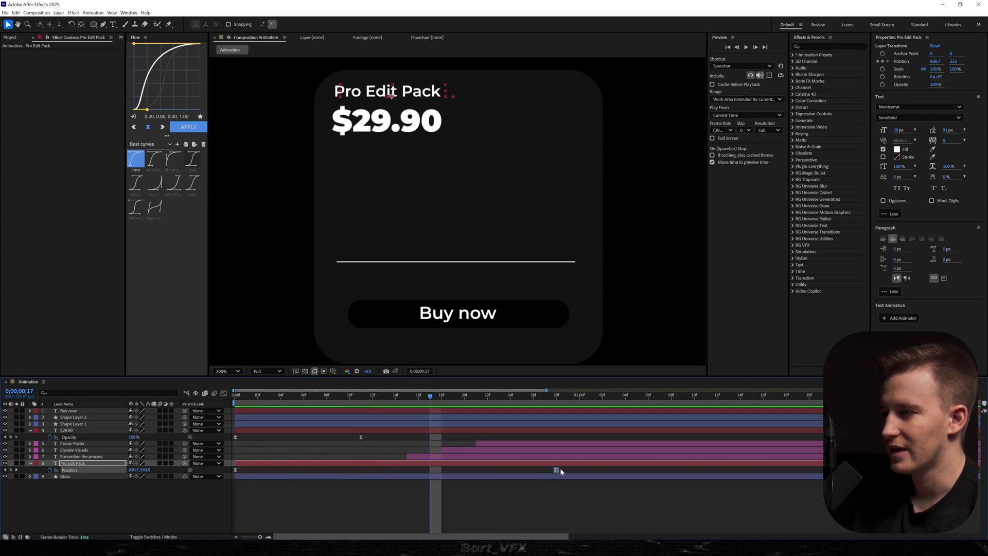
pyautogui.press('space')
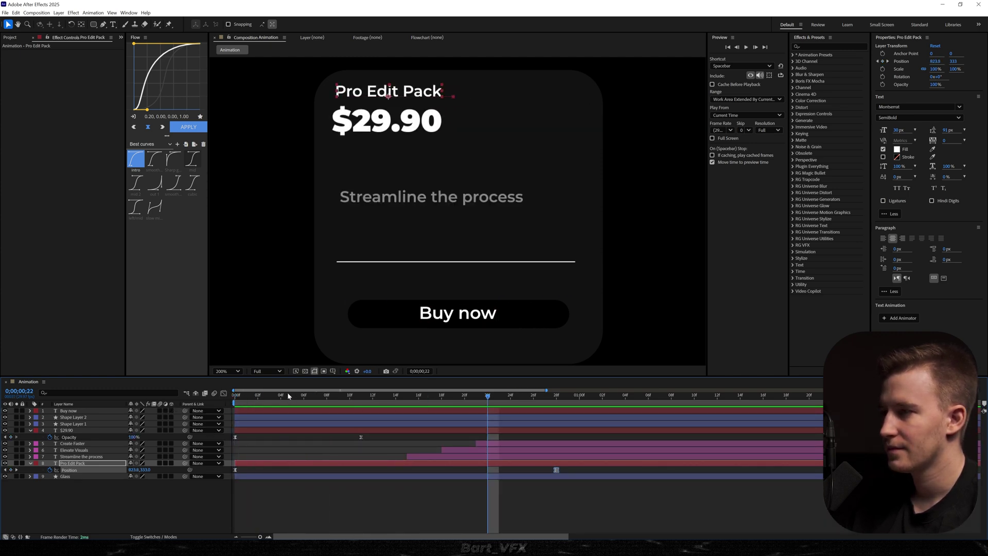
# - Delay the $29.90 layer to start at frame 7 and move it directly above the Pro Edit Pack layer in the stack
pyautogui.moveTo(333, 431); pyautogui.dragTo(408, 432)
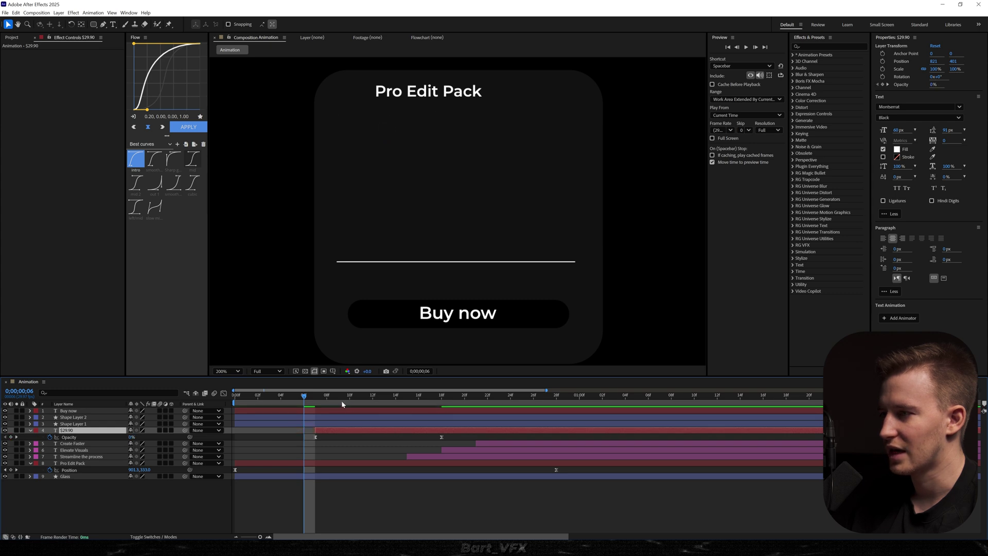
pyautogui.press('space')
pyautogui.moveTo(66, 433); pyautogui.dragTo(72, 460)
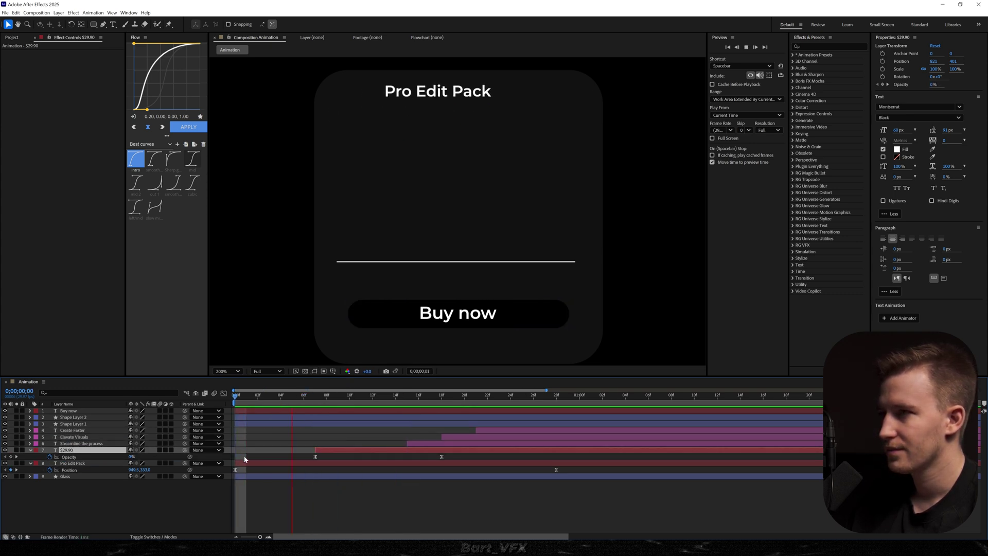
# - Rename the divider's shape layer as Line and the button background's shape layer as Button
pyautogui.click(72, 424)
pyautogui.write('line')
pyautogui.press('Return')
pyautogui.click(71, 418)
pyautogui.press('Return')
pyautogui.write('Bu')
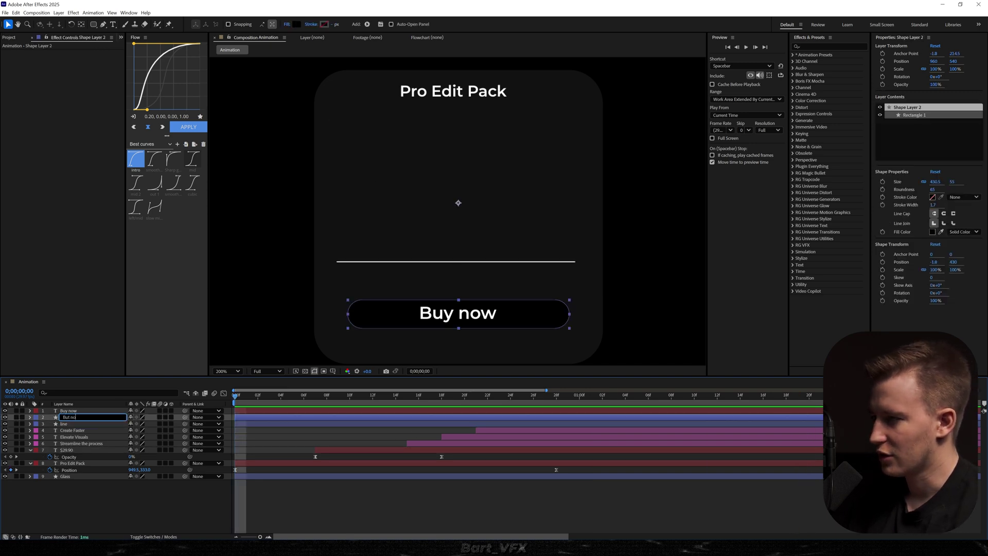
pyautogui.write('tt')
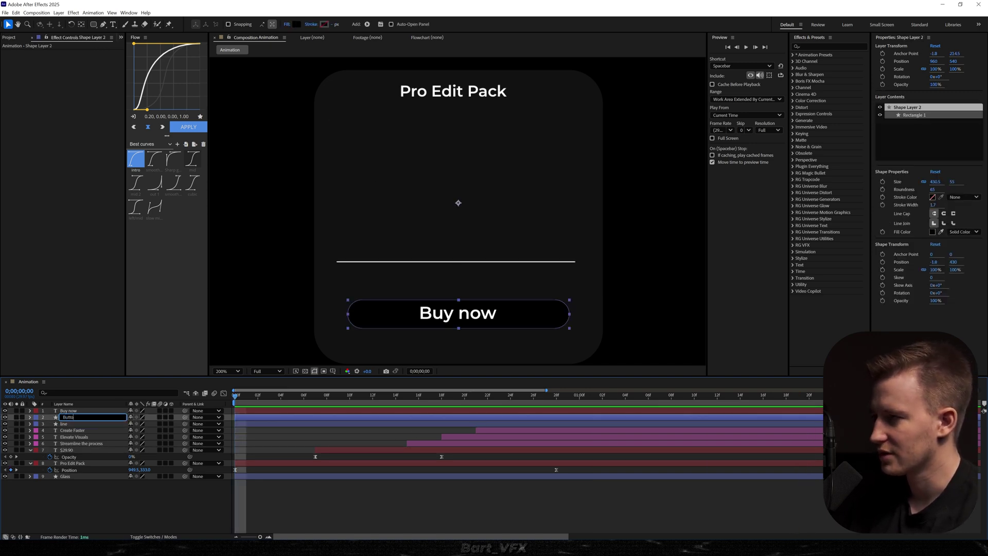
pyautogui.write('on')
pyautogui.press('Return')
pyautogui.click(65, 424)
pyautogui.press('Return')
# - Add Trim Paths to the Line layer and keyframe its End from 0% at frame 0 to 100% at frame 8
pyautogui.click(30, 424)
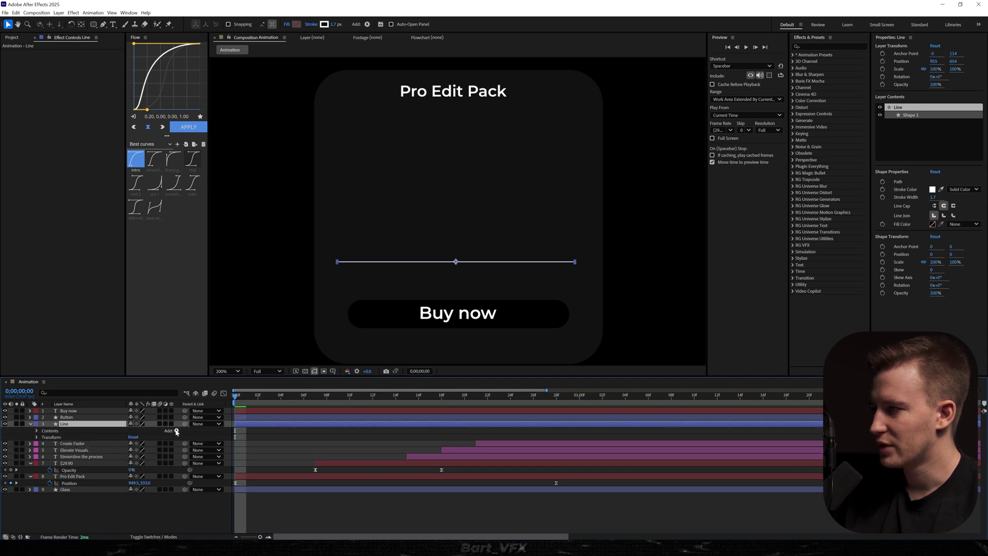
pyautogui.click(176, 431)
pyautogui.click(154, 378)
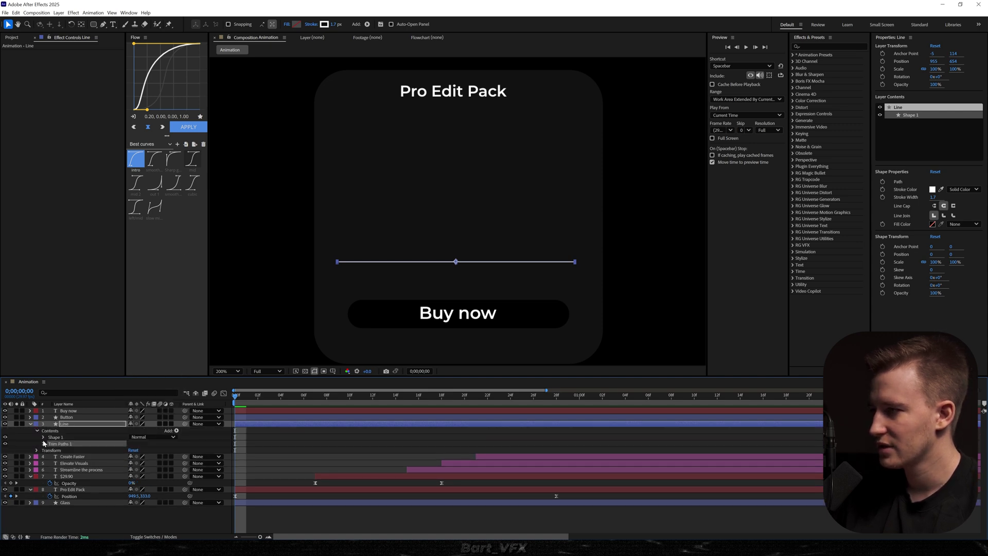
pyautogui.click(43, 443)
pyautogui.click(57, 457)
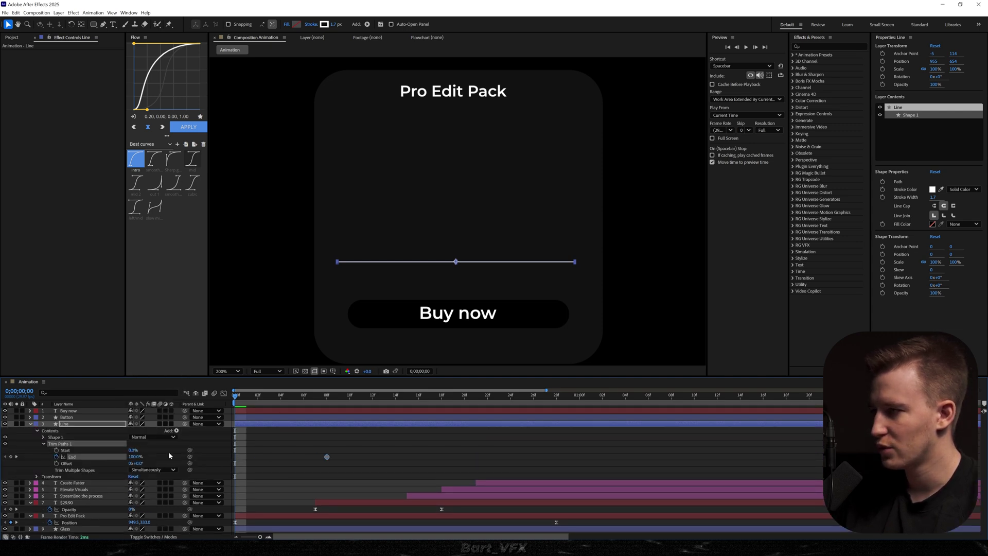
pyautogui.moveTo(136, 456); pyautogui.dragTo(77, 457)
# - Ease the Line's Trim Paths End keyframes, shape their graph for a fast start and slow finish, and preview the animation
pyautogui.moveTo(343, 446); pyautogui.dragTo(229, 469)
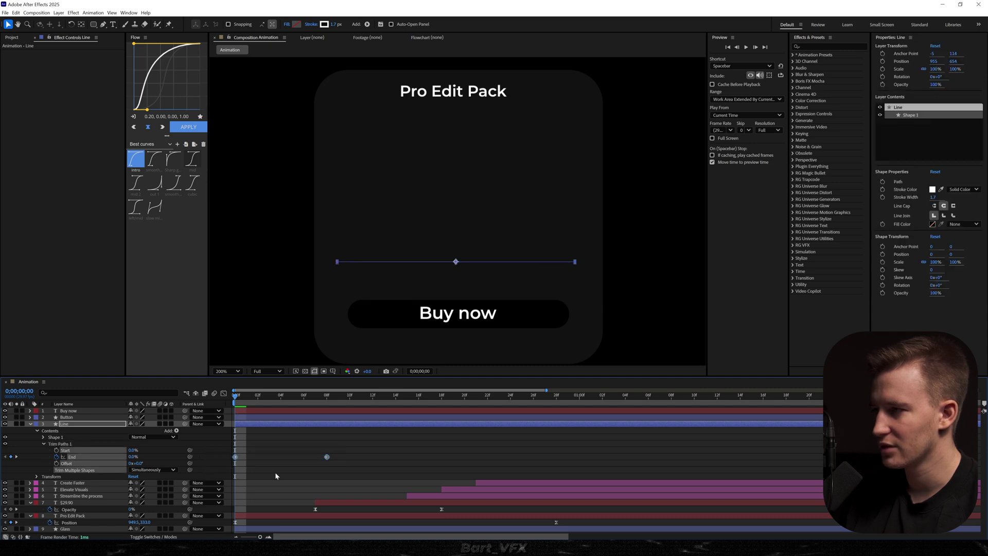
pyautogui.click(223, 393)
pyautogui.moveTo(384, 450); pyautogui.dragTo(285, 461)
pyautogui.hotkey('shift', 'F3')
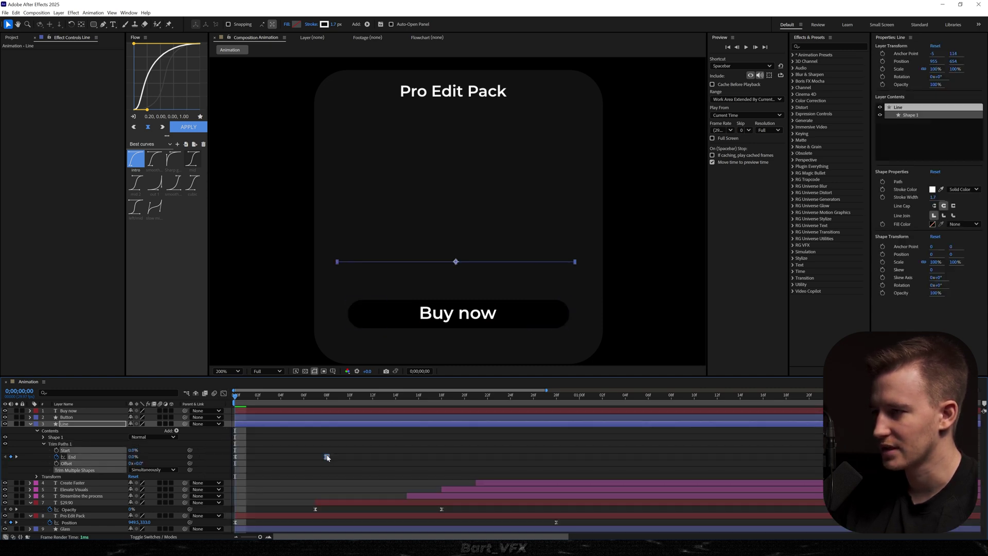
pyautogui.press('space')
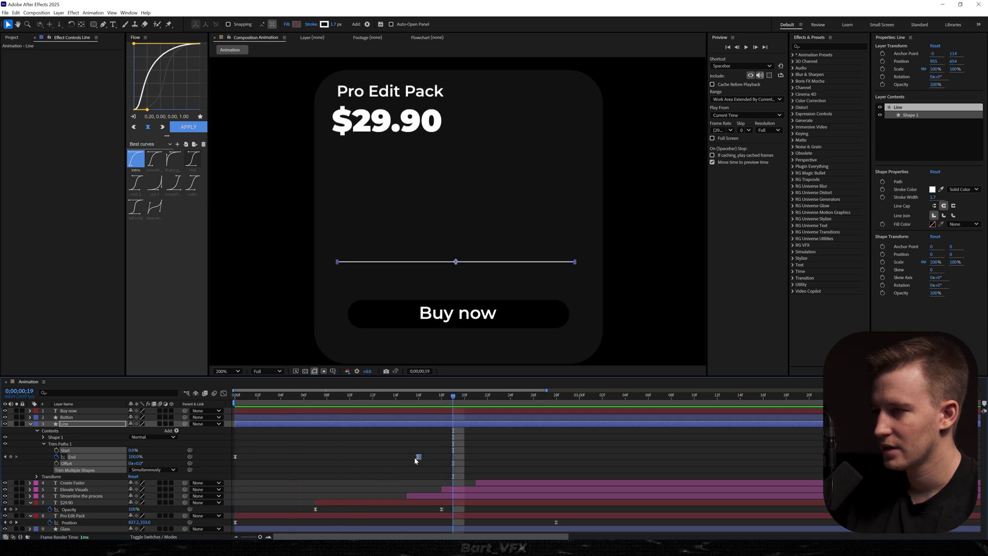
# - Stretch the Line's reveal to 23 frames, delay the layer to start at frame 18, and preview the animation
pyautogui.moveTo(419, 458); pyautogui.dragTo(500, 457)
pyautogui.moveTo(409, 424); pyautogui.dragTo(535, 426)
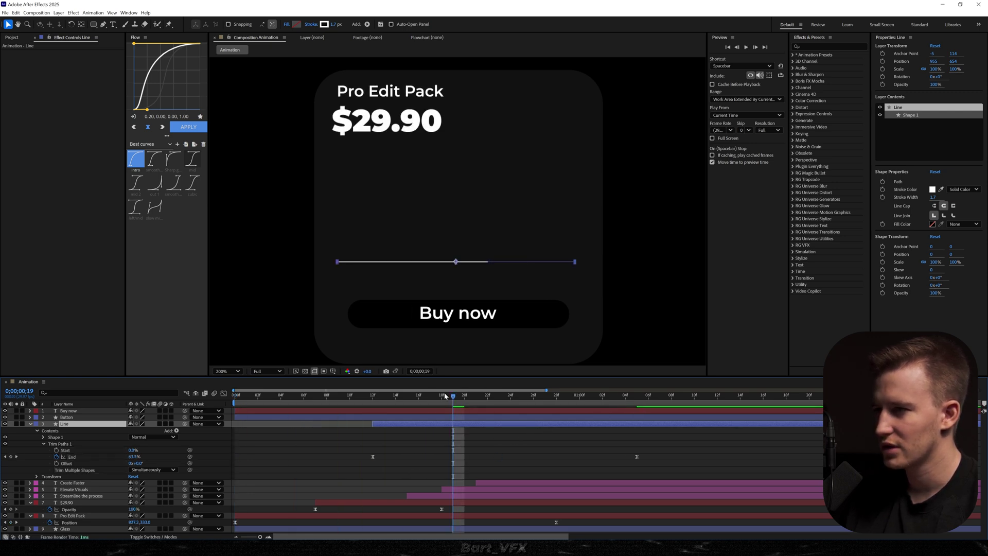
pyautogui.moveTo(444, 395); pyautogui.dragTo(269, 396)
pyautogui.press('space')
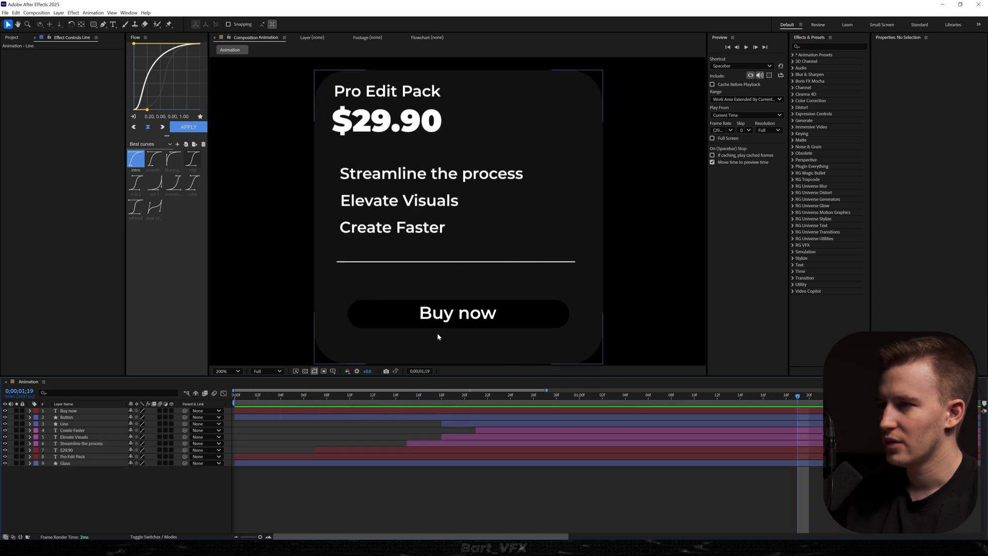
# - Trim the Button layer to start at frame 26 and animate its rectangle's width from 0 to full size by 0;00;01;08
pyautogui.click(84, 416)
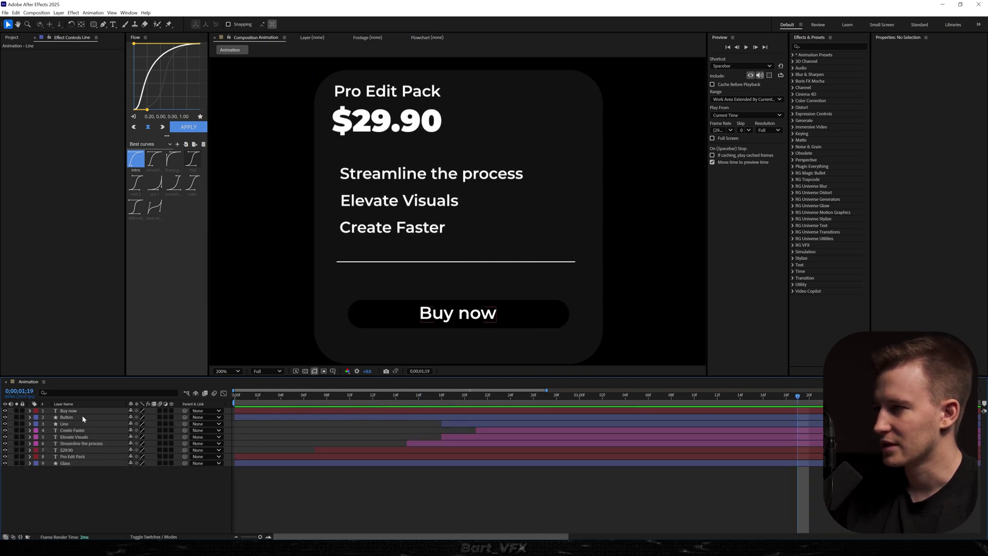
pyautogui.click(471, 417)
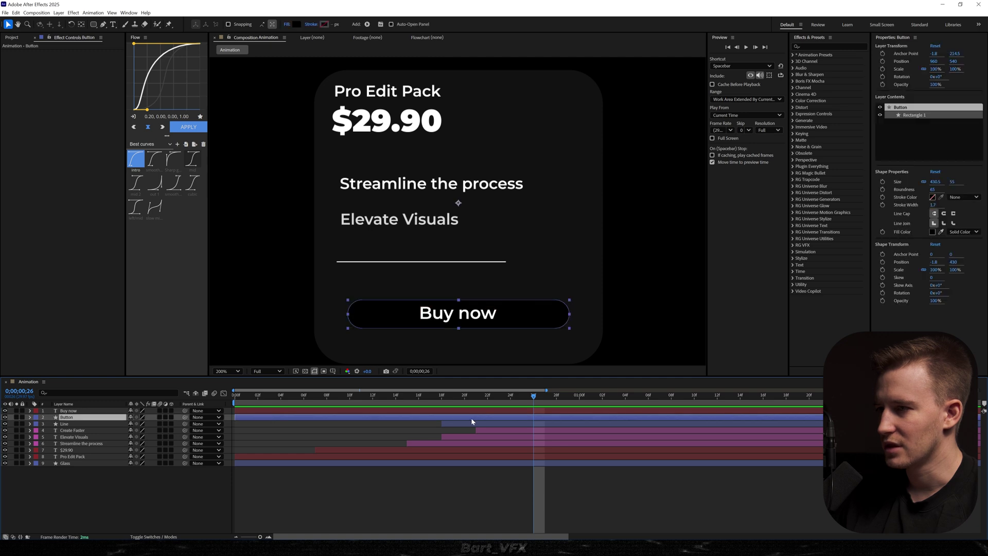
pyautogui.click(882, 182)
pyautogui.hotkey('alt', '[')
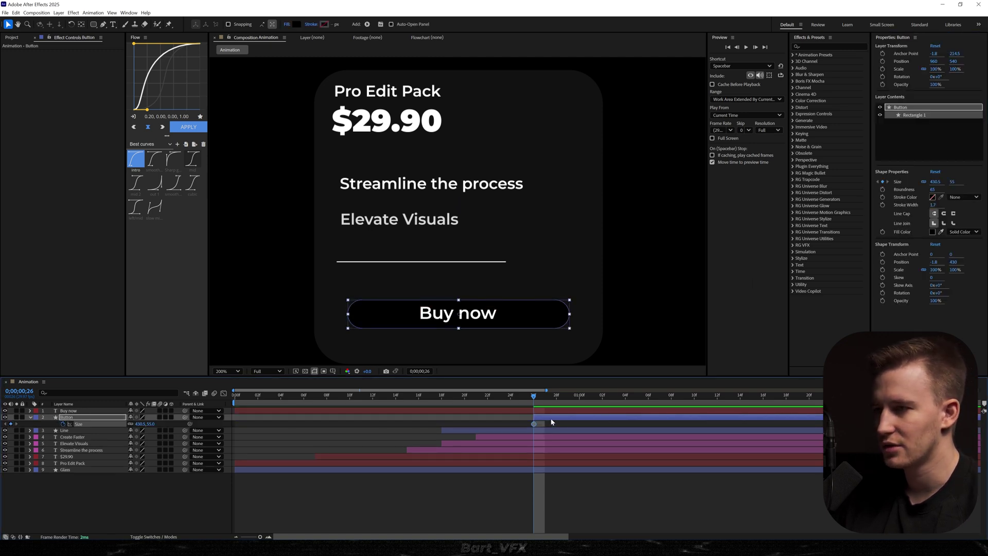
pyautogui.moveTo(536, 397); pyautogui.dragTo(660, 427)
pyautogui.press('pageup')
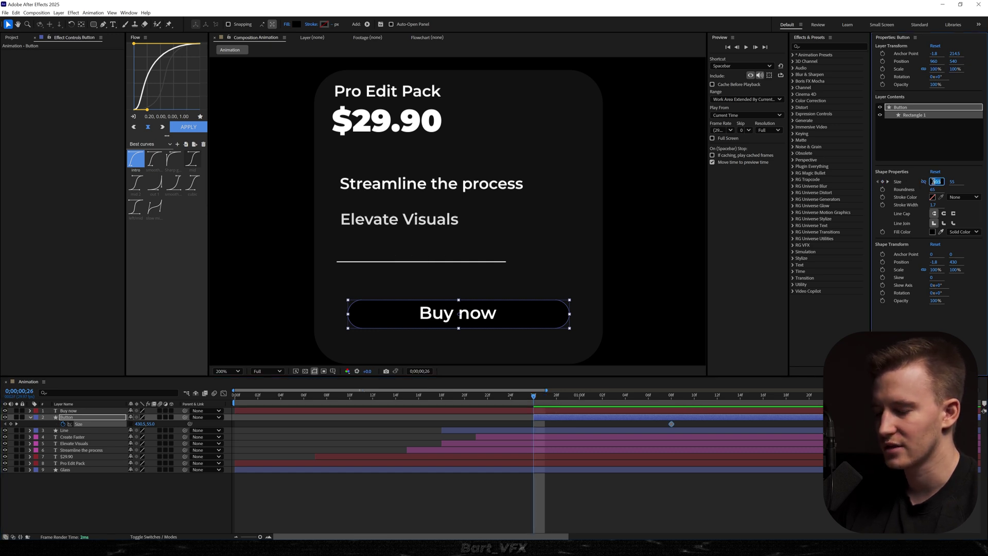
pyautogui.write('0')
pyautogui.press('Return')
pyautogui.press('space')
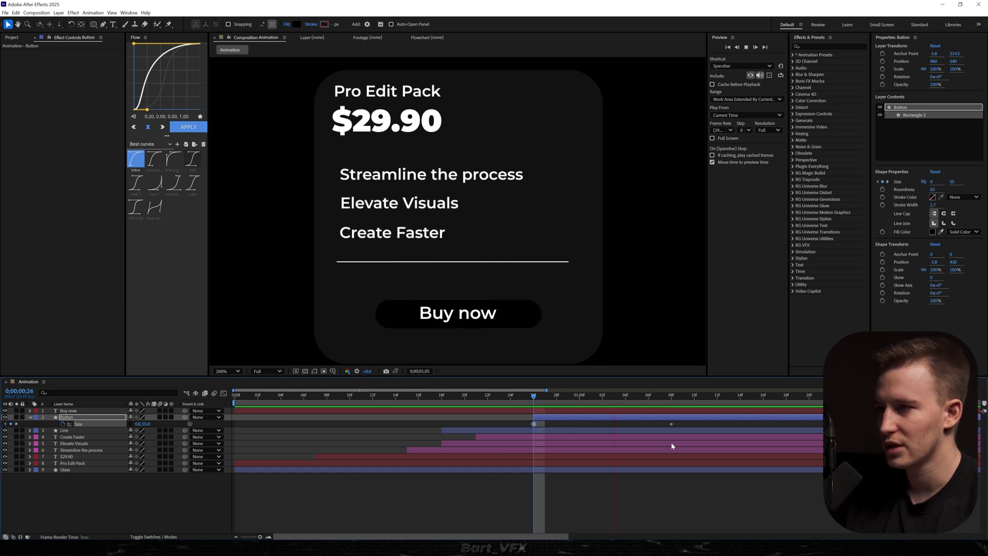
pyautogui.press('space')
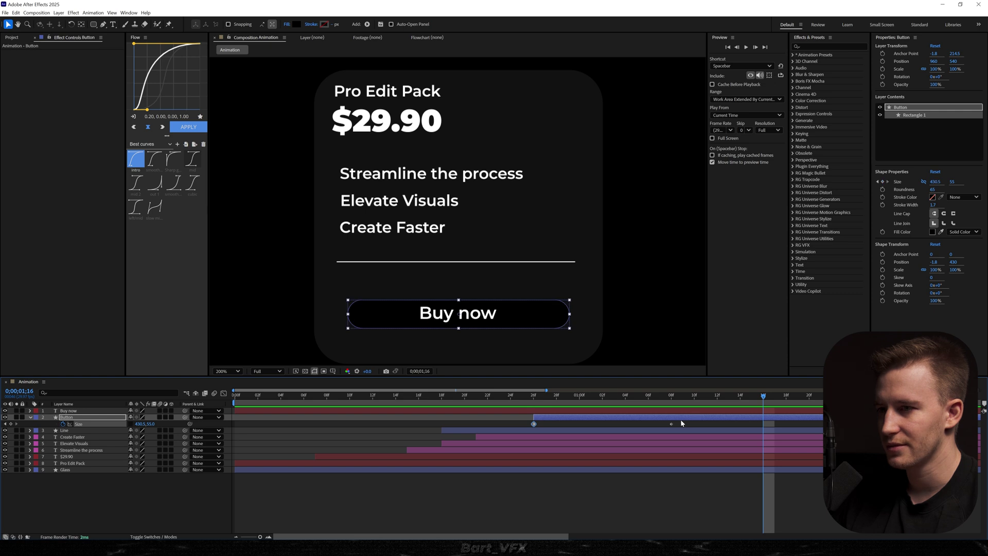
# - Ease the Button's Size keyframes for a fast start and slow finish, and delay the layer to start at one second
pyautogui.moveTo(688, 426); pyautogui.dragTo(497, 428)
pyautogui.press('F9')
pyautogui.hotkey('shift', 'F3')
pyautogui.moveTo(647, 460); pyautogui.dragTo(590, 460)
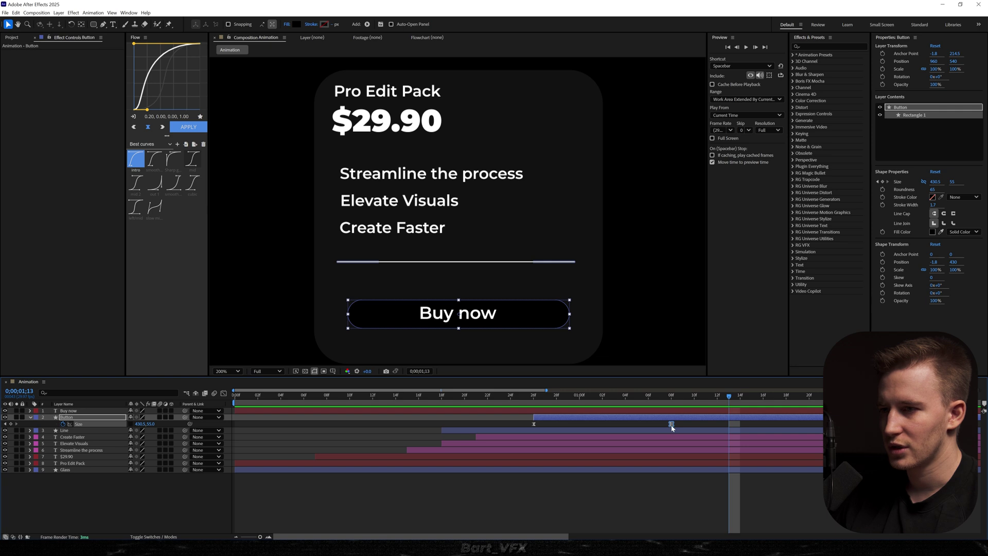
pyautogui.moveTo(671, 424); pyautogui.dragTo(491, 402)
pyautogui.press('space')
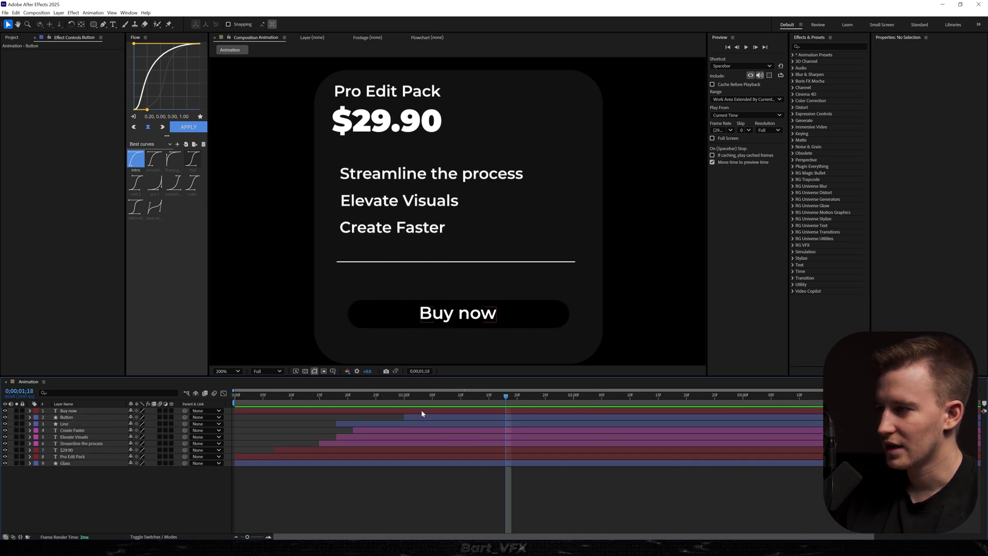
# - Duplicate the Button layer, use the copy as the Buy now text's track matte, and rename the copy as Cover
pyautogui.click(419, 416)
pyautogui.hotkey('ctrl', 'd')
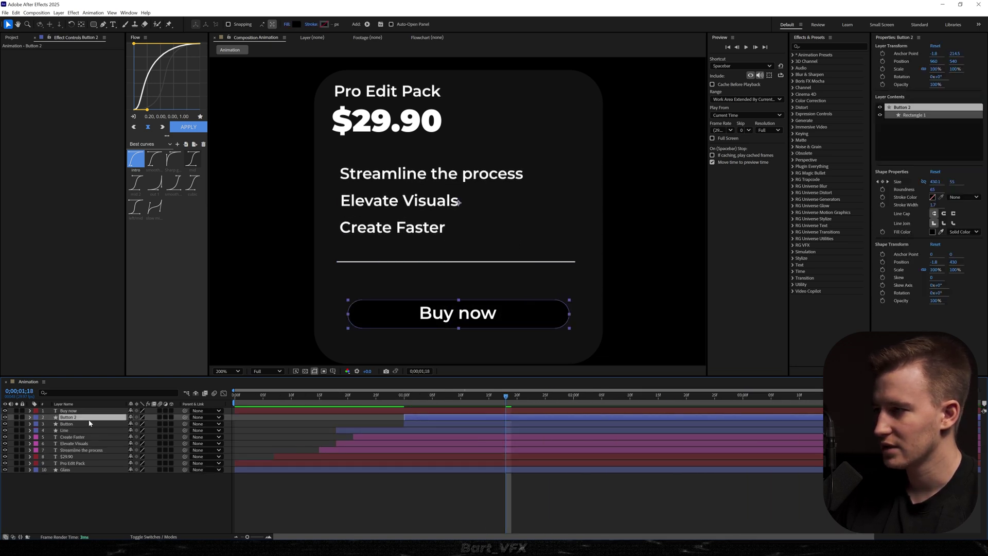
pyautogui.press('F4')
pyautogui.click(182, 410)
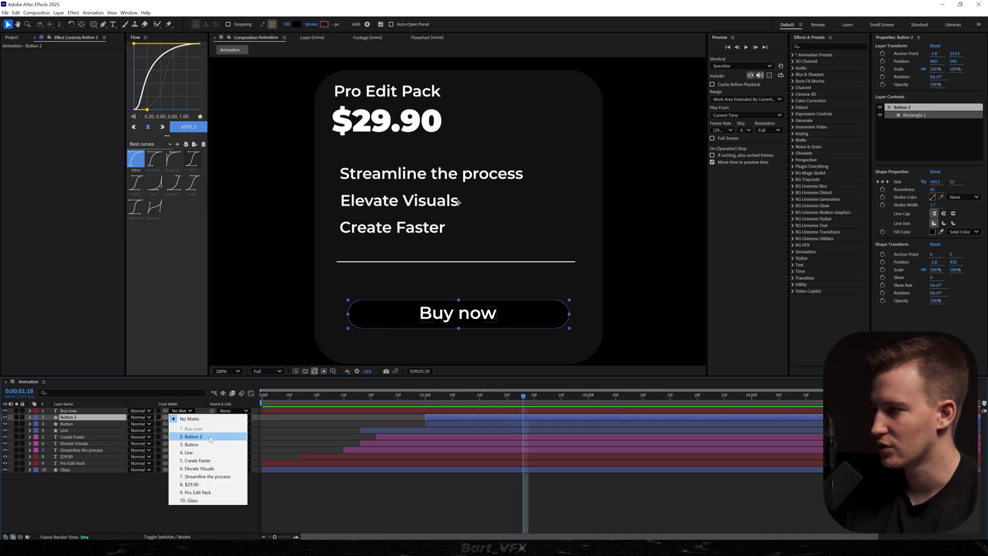
pyautogui.click(209, 436)
pyautogui.press('Return')
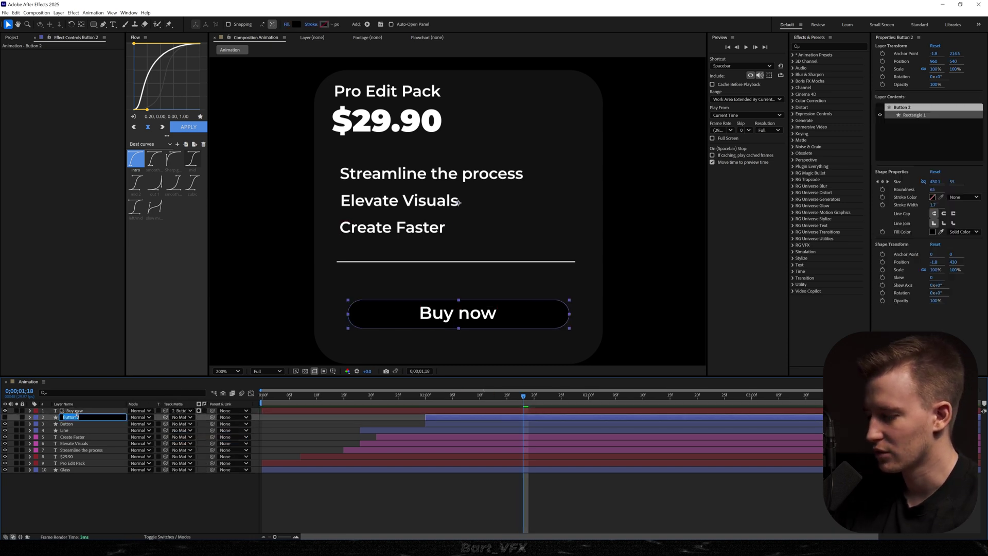
pyautogui.press('Return')
# - Trim the Buy now layer to start at 0;00;01;17 and animate it rising from Y position 829.5 to its original place at 0;00;02;05
pyautogui.click(75, 410)
pyautogui.press('pageup')
pyautogui.hotkey('alt', '[')
pyautogui.press('space')
pyautogui.press('space')
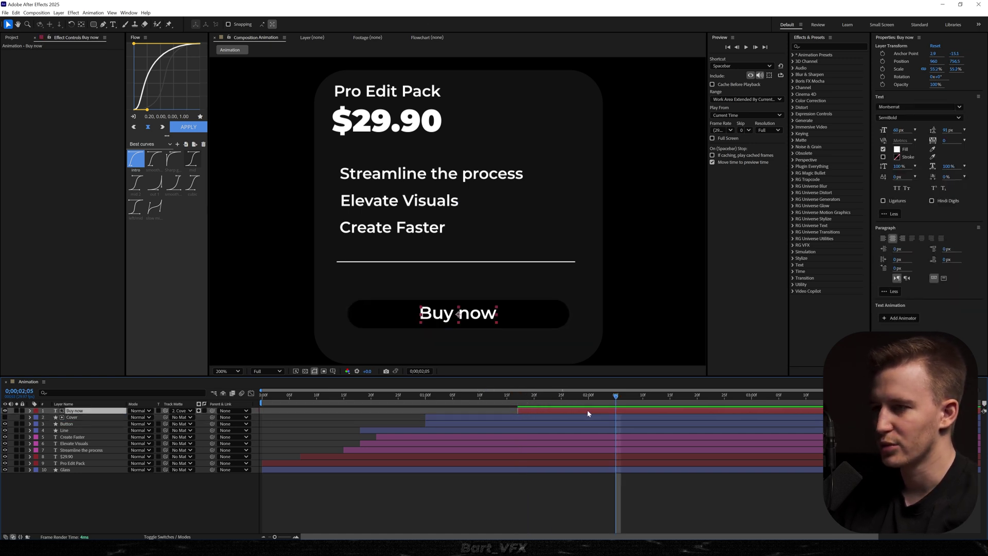
pyautogui.hotkey('alt', 'shift', 'p')
pyautogui.press('i')
pyautogui.moveTo(458, 314); pyautogui.dragTo(475, 335)
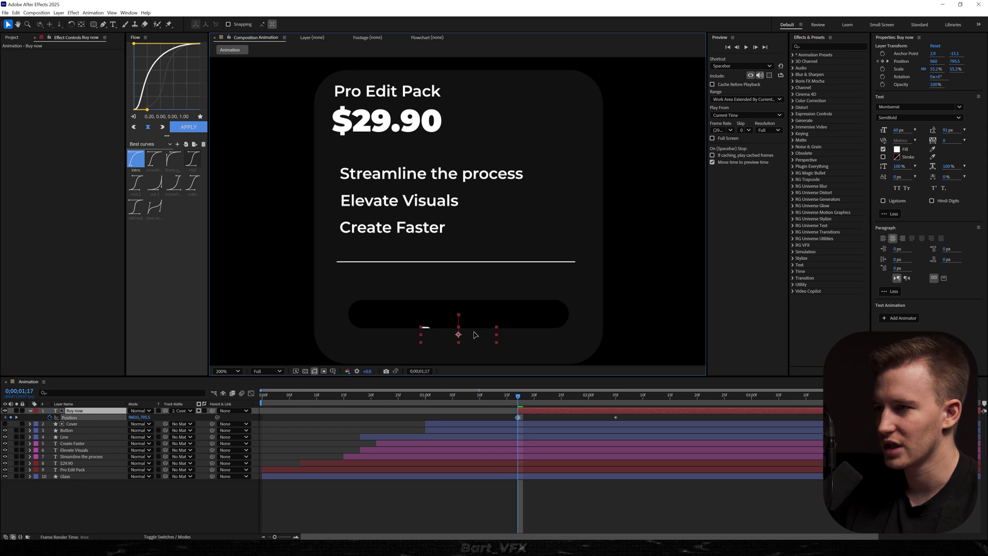
# - Apply the 0.20, 0.00, 0.00, 1.00 Flow curve to Buy now's Position keyframes, shift the layer to start at 0;00;01;10, and preview
pyautogui.moveTo(628, 415); pyautogui.dragTo(505, 428)
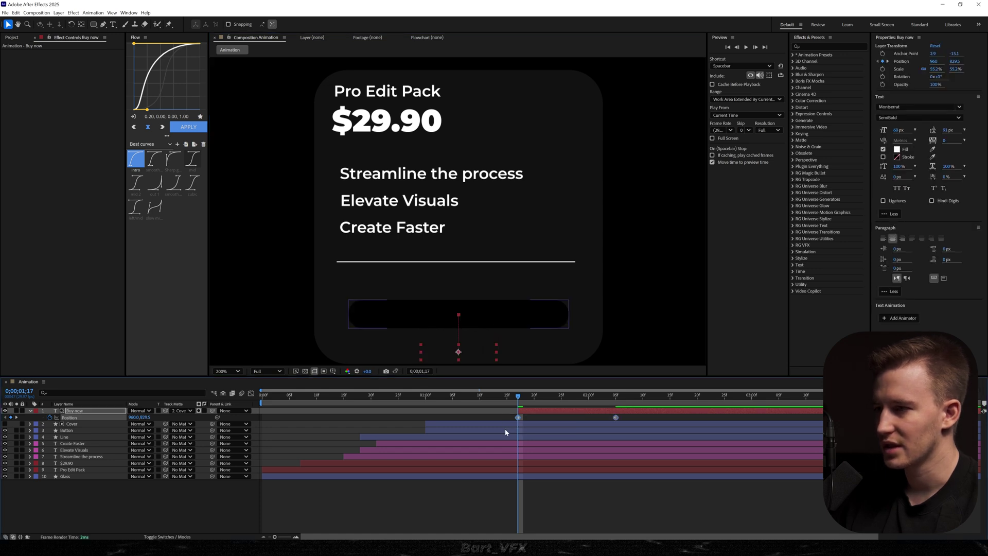
pyautogui.click(187, 128)
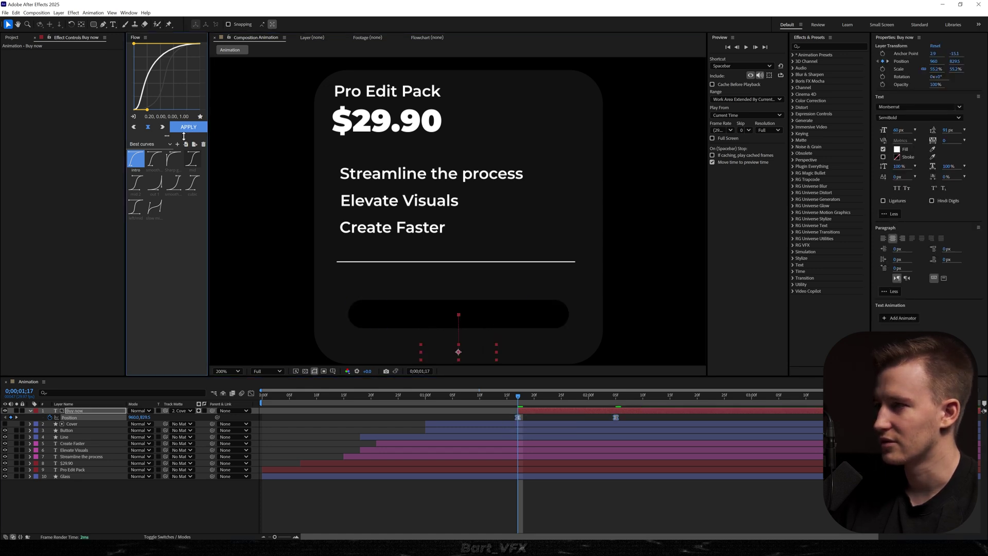
pyautogui.press('space')
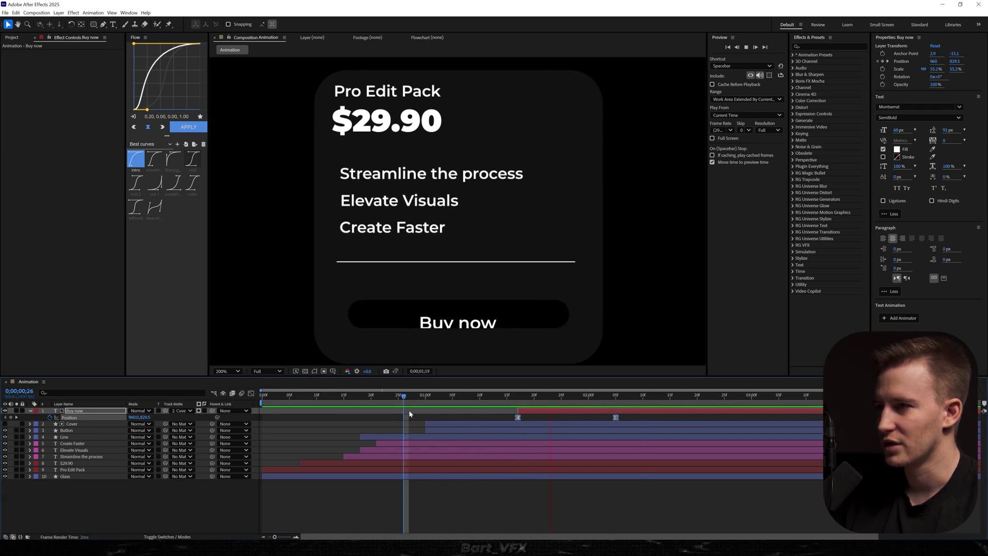
pyautogui.moveTo(549, 412); pyautogui.dragTo(501, 410)
pyautogui.click(349, 396)
pyautogui.press('space')
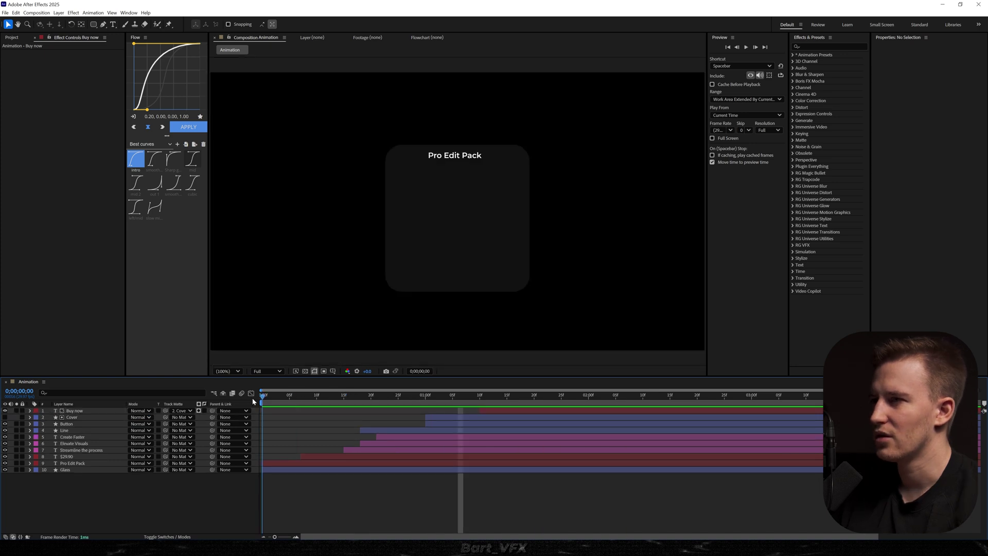
# - Fade in the Pro Edit Pack title from 0% Opacity at frame 0 to 100% at frame 9, and preview it
pyautogui.click(282, 464)
pyautogui.moveTo(285, 395); pyautogui.dragTo(313, 401)
pyautogui.hotkey('alt', 'shift', 't')
pyautogui.press('Home')
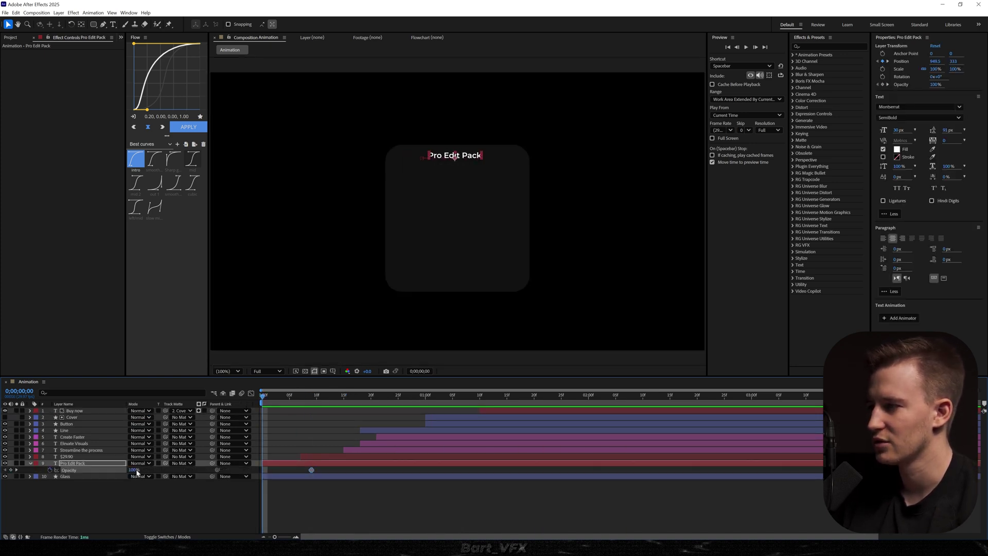
pyautogui.moveTo(136, 470); pyautogui.dragTo(113, 471)
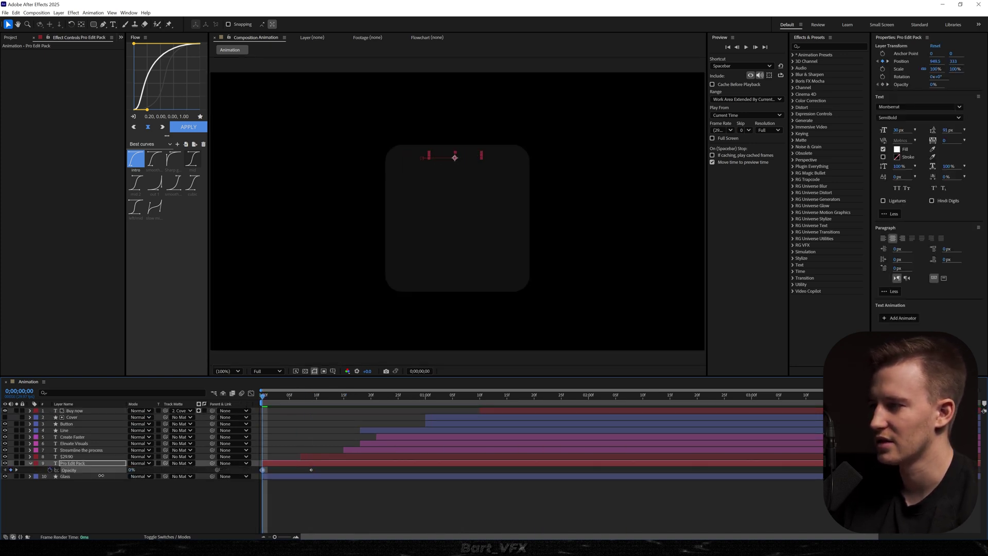
pyautogui.press('space')
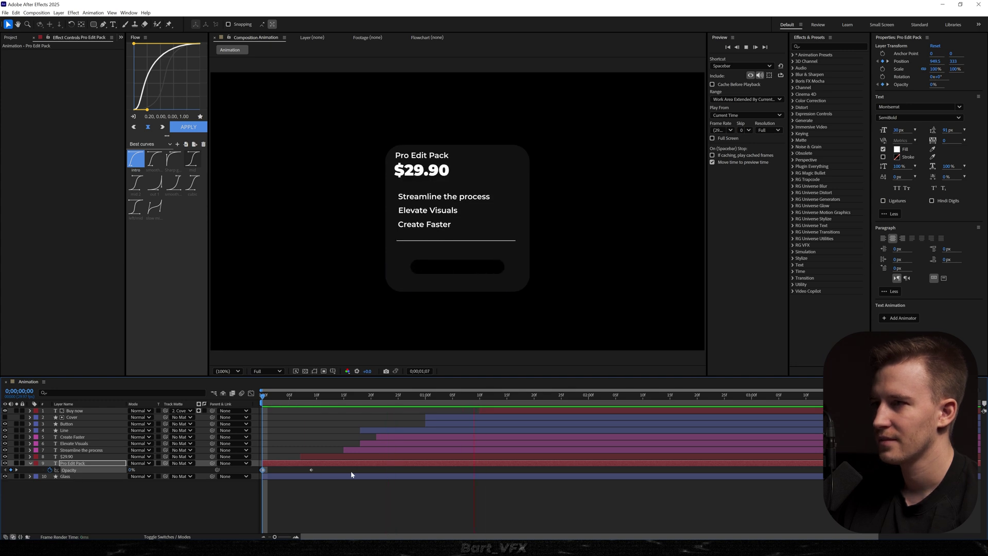
# - Apply Easy Ease to the Pro Edit Pack title's Opacity keyframes and preview the whole animation from the start
pyautogui.click(201, 486)
pyautogui.press('F9')
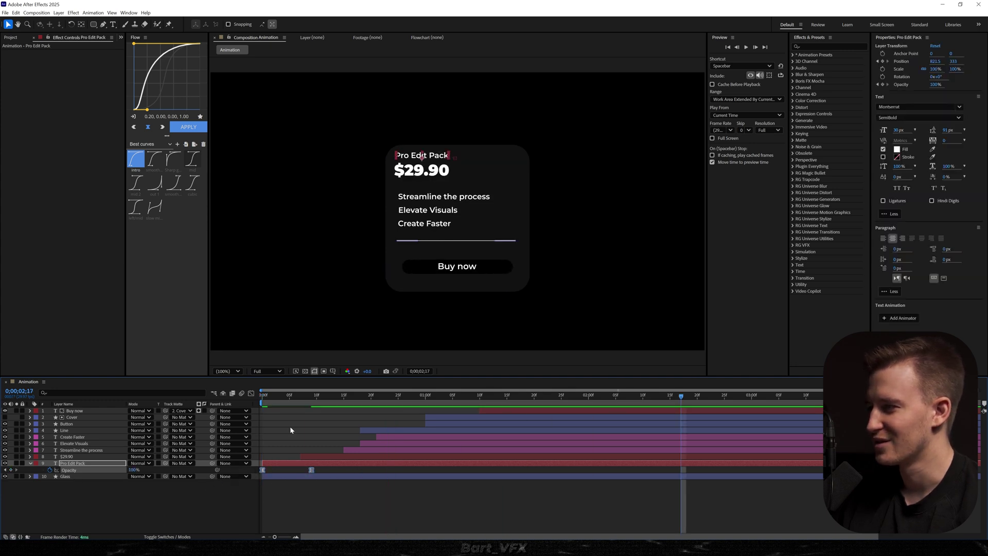
pyautogui.moveTo(278, 397); pyautogui.dragTo(177, 409)
pyautogui.press('space')
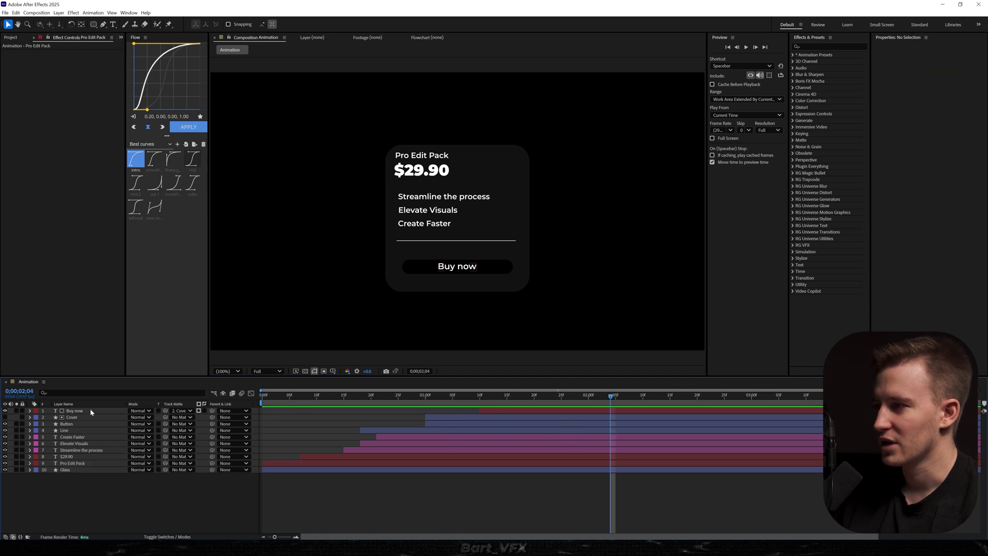
# - Pre-compose all layers from Buy now to Pro Edit Pack, leaving out Glass, into a composition named Front
pyautogui.click(91, 412)
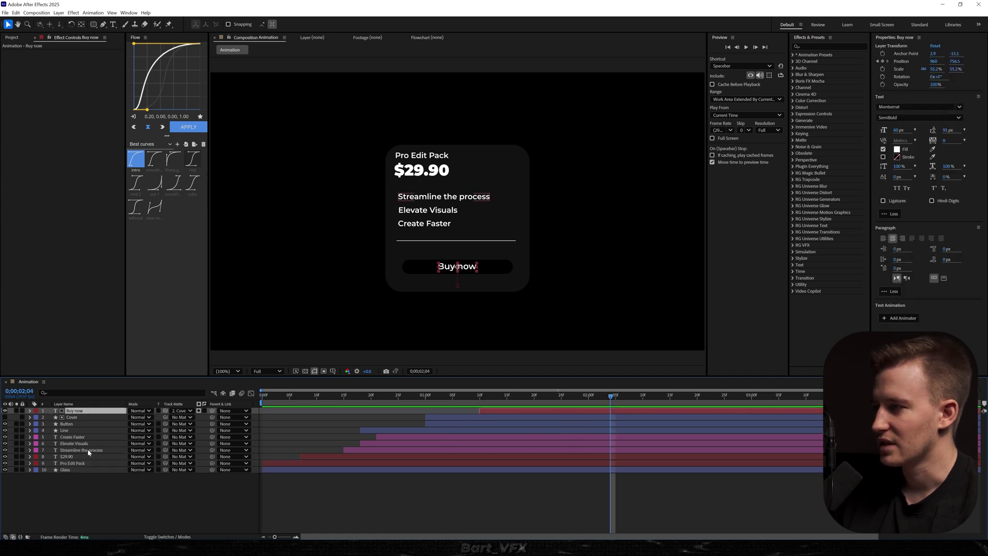
pyautogui.keyDown('shift'); pyautogui.click(75, 462); pyautogui.keyUp('shift')
pyautogui.rightClick(79, 463)
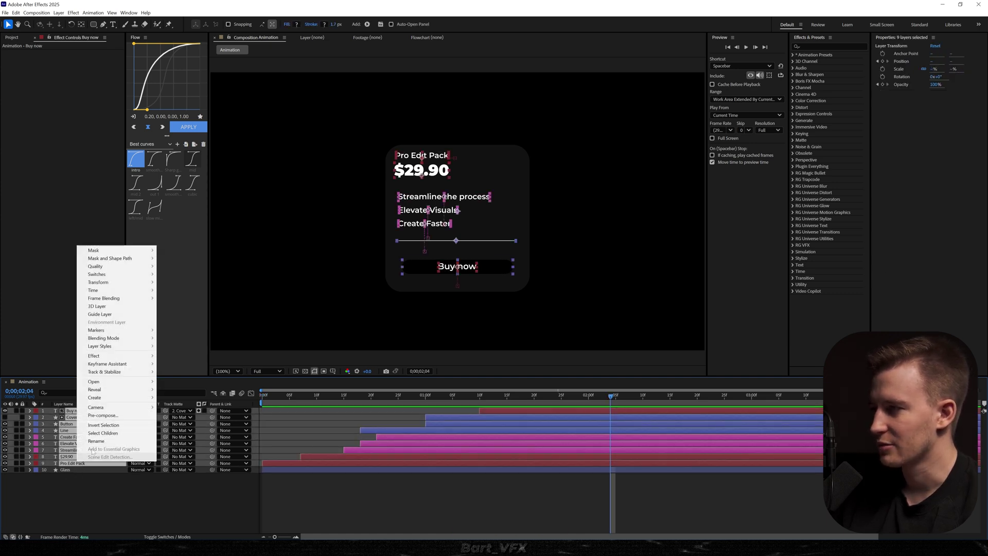
pyautogui.click(103, 415)
pyautogui.write('Front')
pyautogui.press('Return')
# - Pre-compose the Glass layer on its own into a composition named Glass, moving all attributes into it
pyautogui.click(71, 418)
pyautogui.rightClick(71, 418)
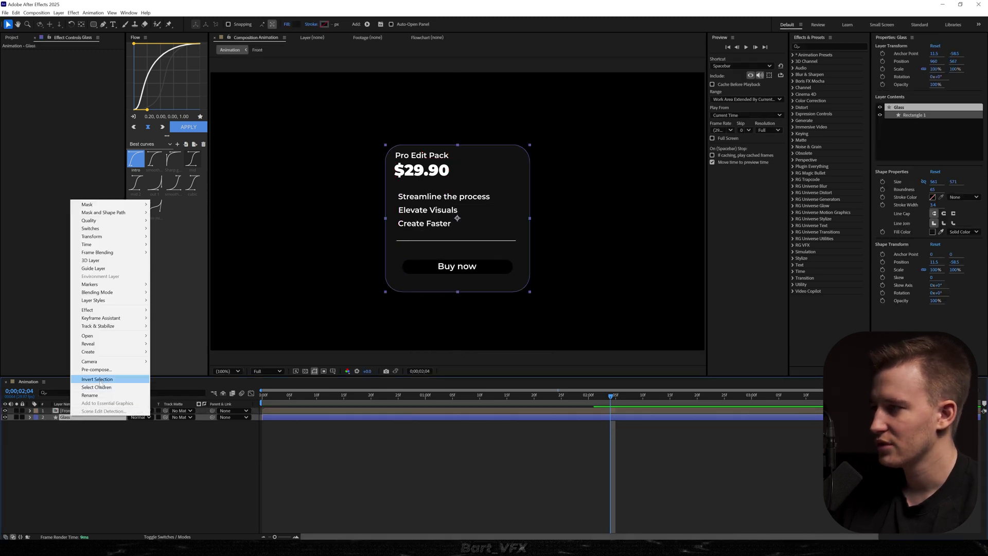
pyautogui.click(103, 369)
pyautogui.write('Gl')
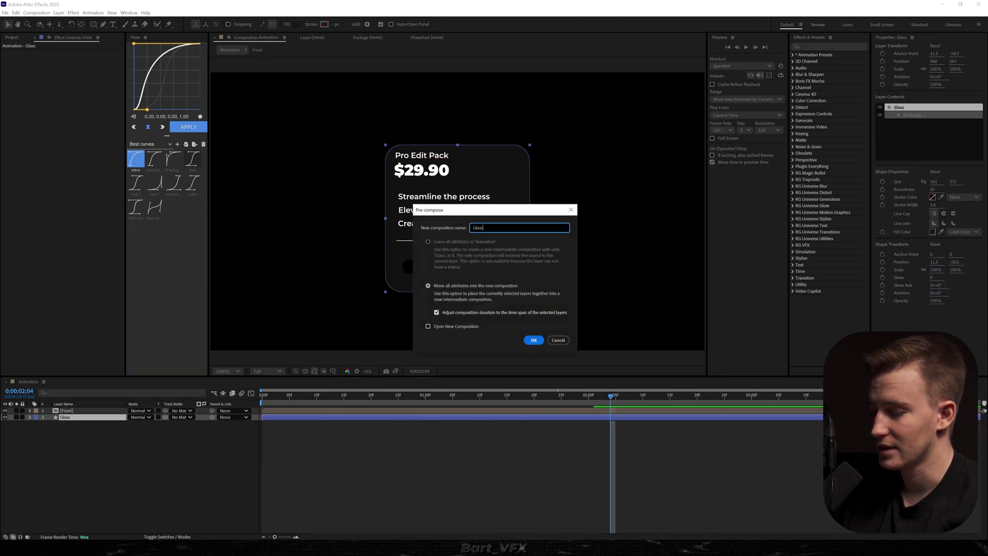
pyautogui.write('ass')
pyautogui.press('Return')
# - Open the Glass composition and add an adjustment layer named Blur above the Glass shape
pyautogui.doubleClick(79, 418)
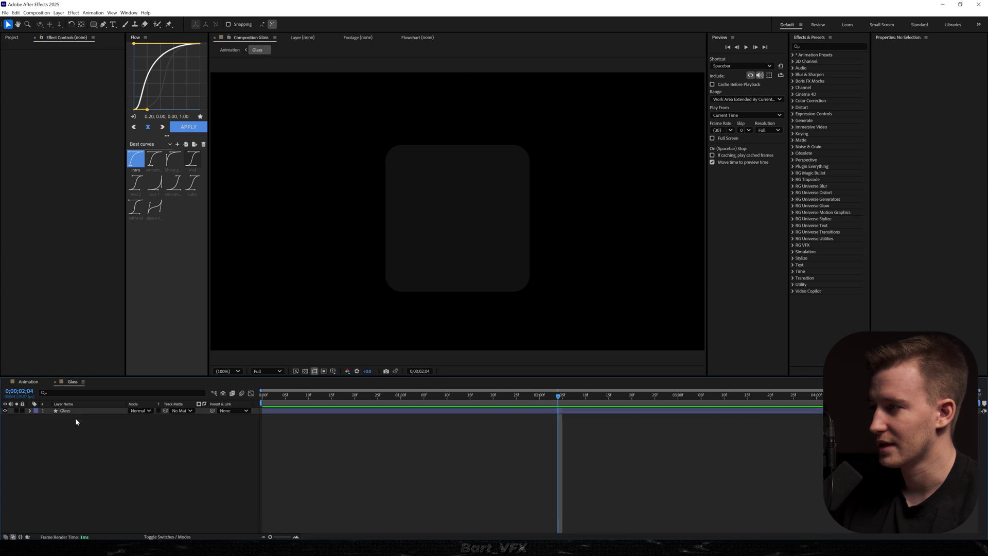
pyautogui.rightClick(83, 439)
pyautogui.moveTo(98, 442)
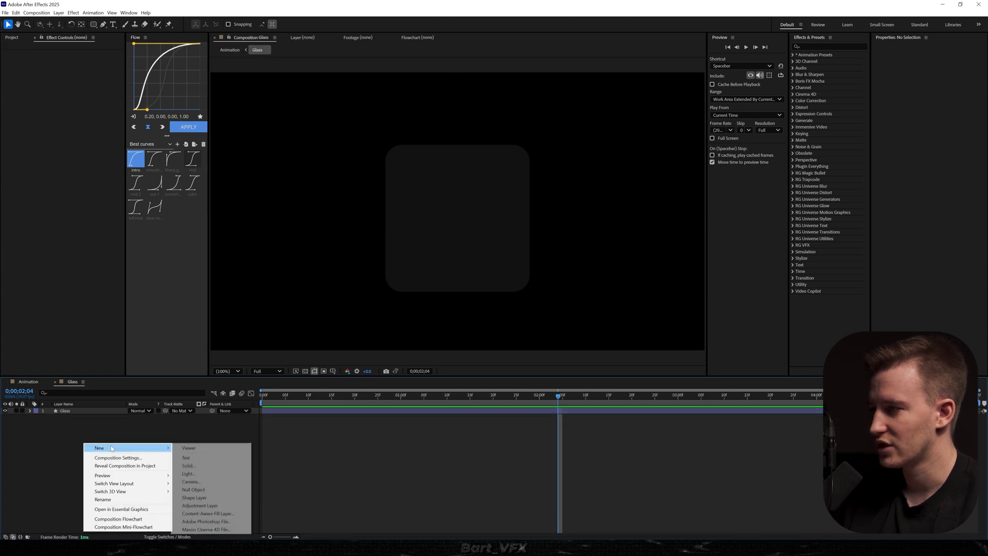
pyautogui.click(206, 504)
pyautogui.press('Return')
pyautogui.write('Blur')
pyautogui.press('Return')
# - Apply Gaussian Blur to the Blur adjustment layer with Blurriness at about 43 and Repeat Edge Pixels on
pyautogui.hotkey('ctrl', 'space')
pyautogui.write('gaus')
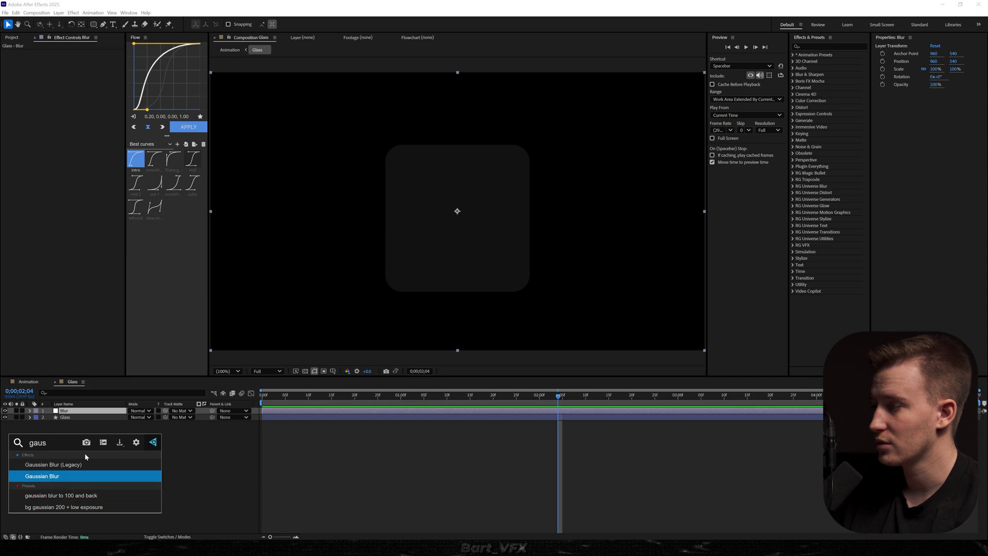
pyautogui.press('Return')
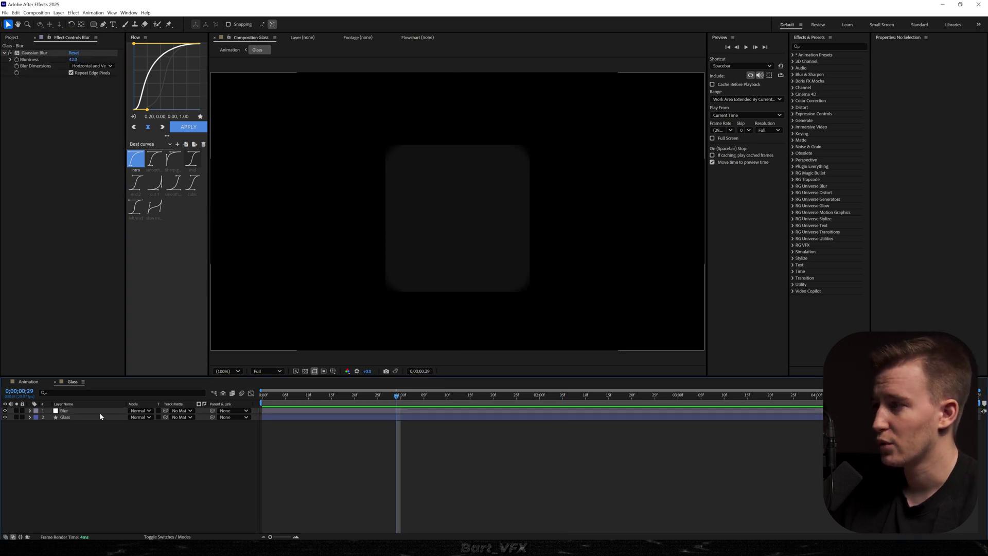
# - Set the Glass shape as the Blur layer's track matte and return to the Animation composition
pyautogui.click(100, 417)
pyautogui.click(139, 487)
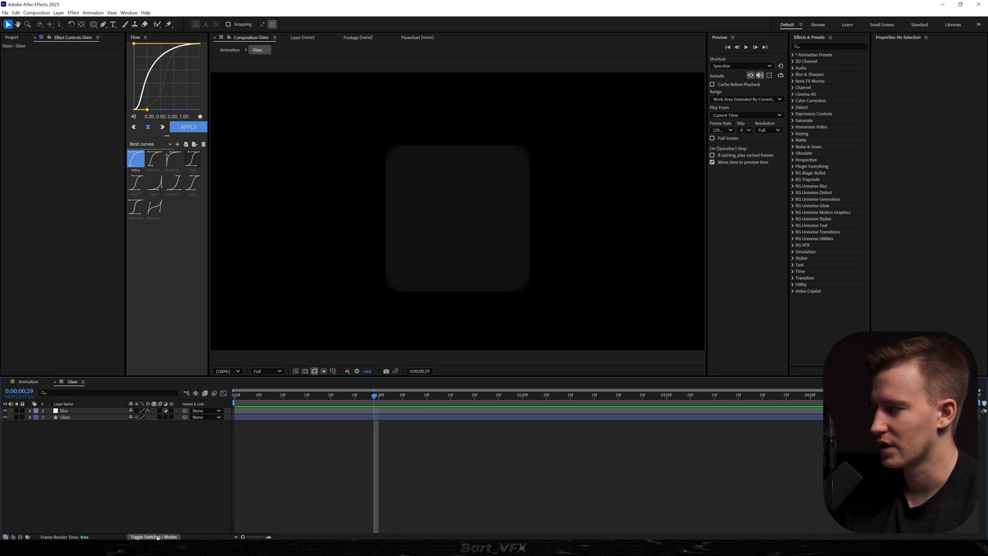
pyautogui.click(181, 410)
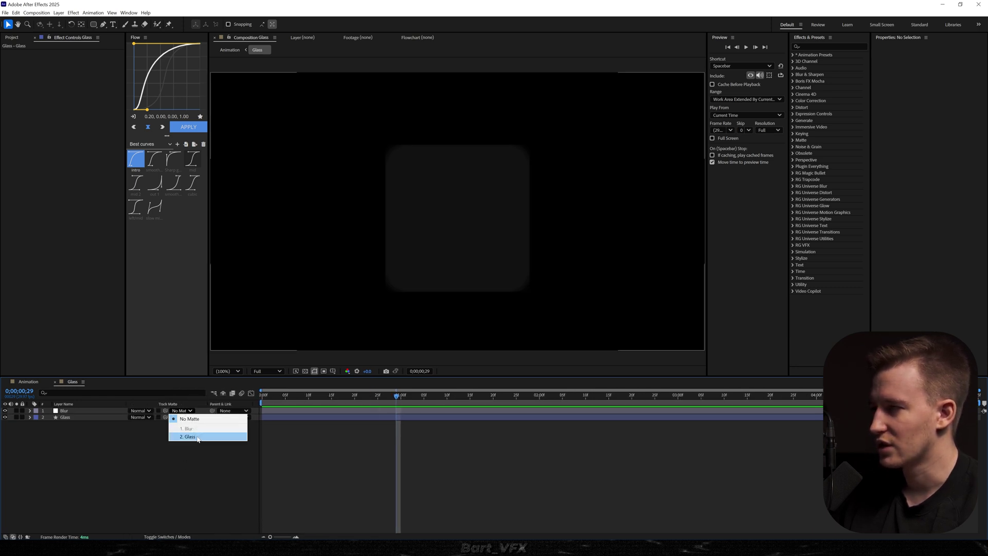
pyautogui.click(198, 436)
pyautogui.press('Tab')
pyautogui.click(85, 462)
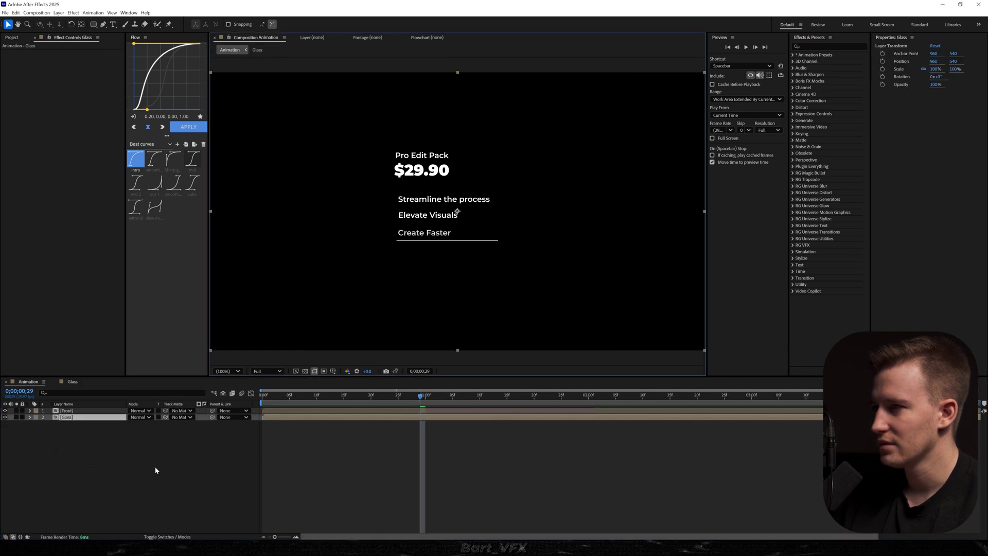
# - Add a text layer reading Editing Shift beside the card and set it in Montserrat Bold
pyautogui.hotkey('ctrl', 't')
pyautogui.click(310, 222)
pyautogui.write('Editin')
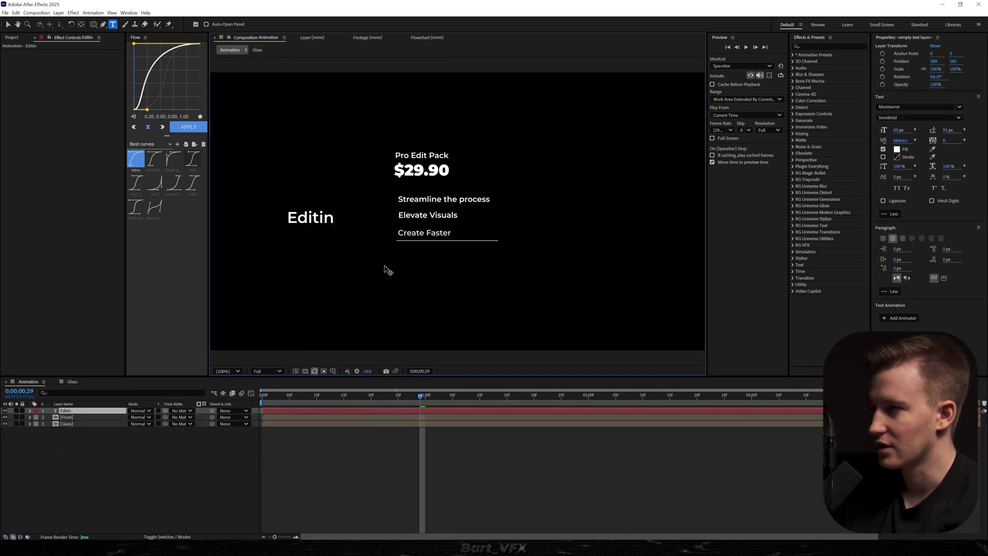
pyautogui.write('g Shift')
pyautogui.hotkey('ctrl', 'a')
pyautogui.click(918, 117)
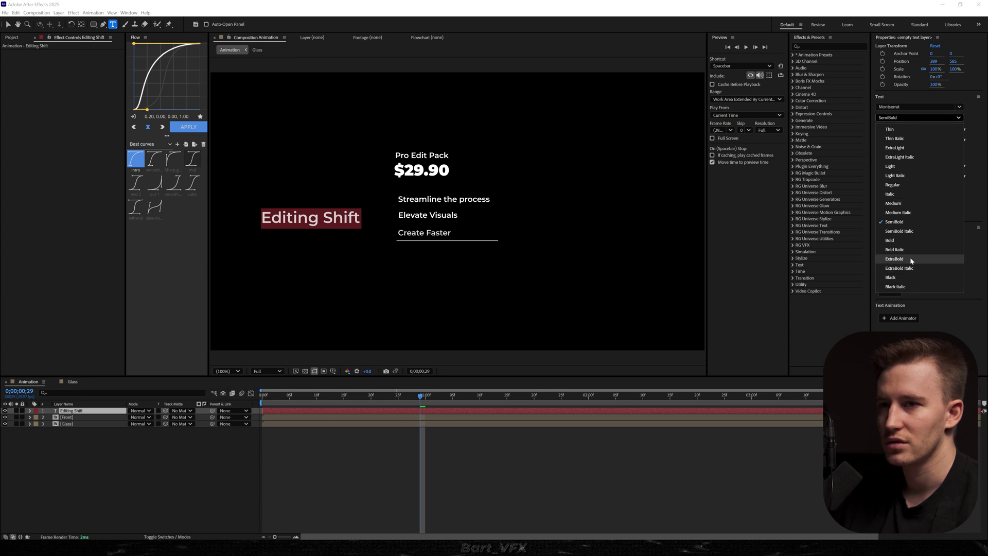
pyautogui.click(895, 240)
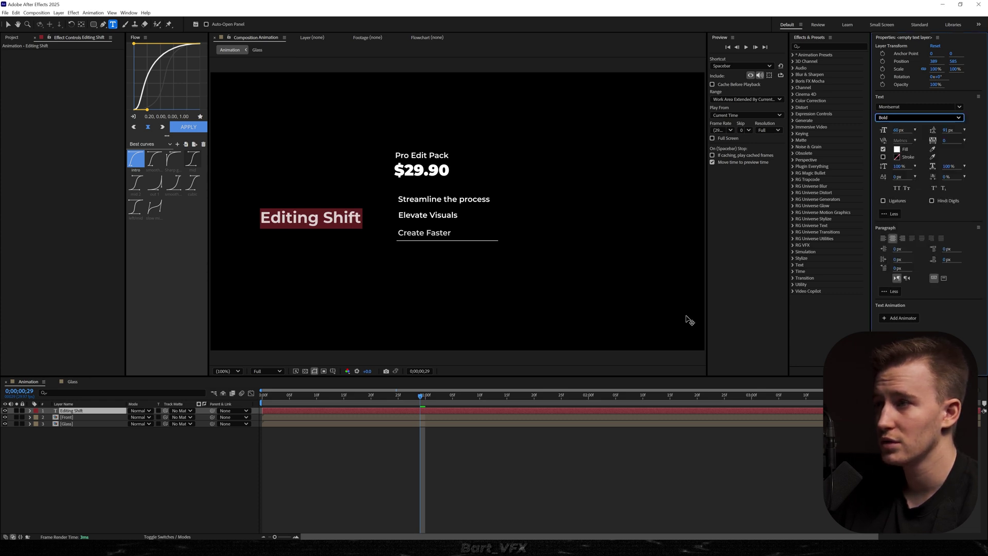
pyautogui.press('Escape')
# - Scale the Editing Shift text to 258%, centre its anchor point and position it over the middle of the card
pyautogui.press('s')
pyautogui.moveTo(137, 417); pyautogui.dragTo(219, 417)
pyautogui.press('v')
pyautogui.moveTo(285, 215); pyautogui.dragTo(403, 215)
pyautogui.hotkey('ctrl', 'alt', 'Home')
pyautogui.hotkey('ctrl', 'Home')
pyautogui.moveTo(507, 208); pyautogui.dragTo(487, 206)
# - Move the Editing Shift layer below Glass and turn on Collapse Transformations for the Glass pre-comp
pyautogui.moveTo(94, 412); pyautogui.dragTo(79, 437)
pyautogui.click(140, 453)
pyautogui.click(164, 536)
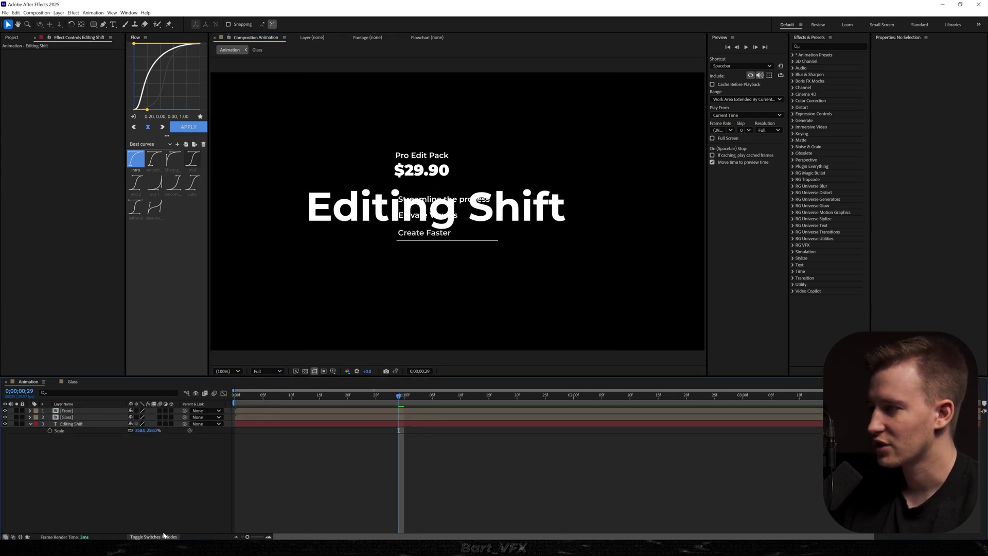
pyautogui.click(137, 417)
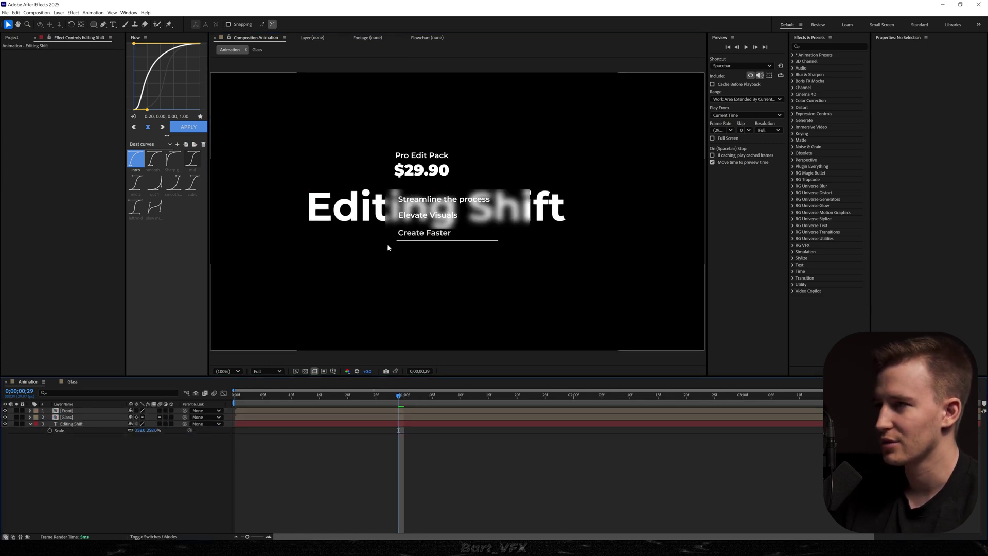
# - Examine the glass blur up close and move the Editing Shift text up to overlap the card's upper edge
pyautogui.scroll(1, 391, 249)
pyautogui.moveTo(363, 256); pyautogui.dragTo(424, 335)
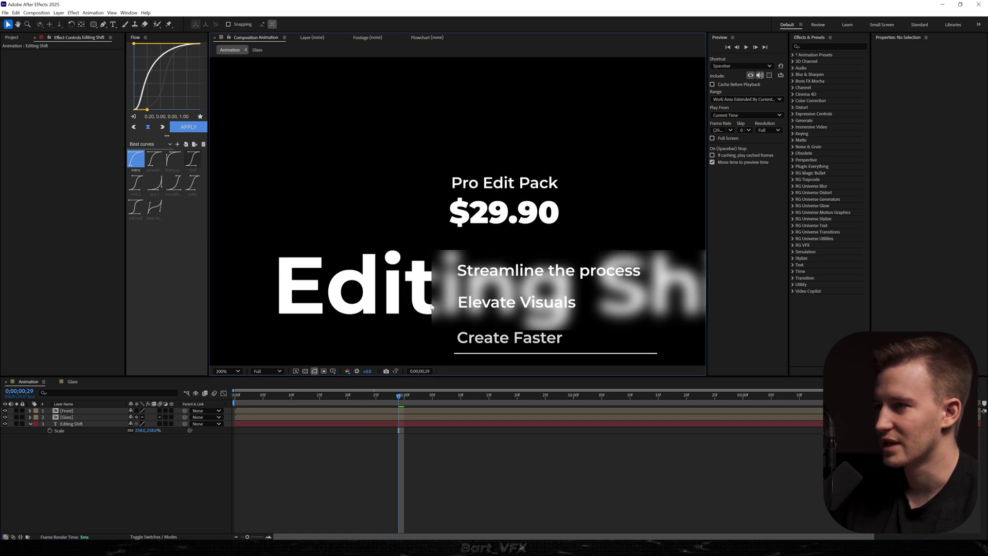
pyautogui.moveTo(367, 297); pyautogui.dragTo(291, 177)
pyautogui.scroll(1, 451, 167)
pyautogui.moveTo(451, 168); pyautogui.dragTo(469, 209)
pyautogui.press('v')
pyautogui.scroll(-3, 468, 209)
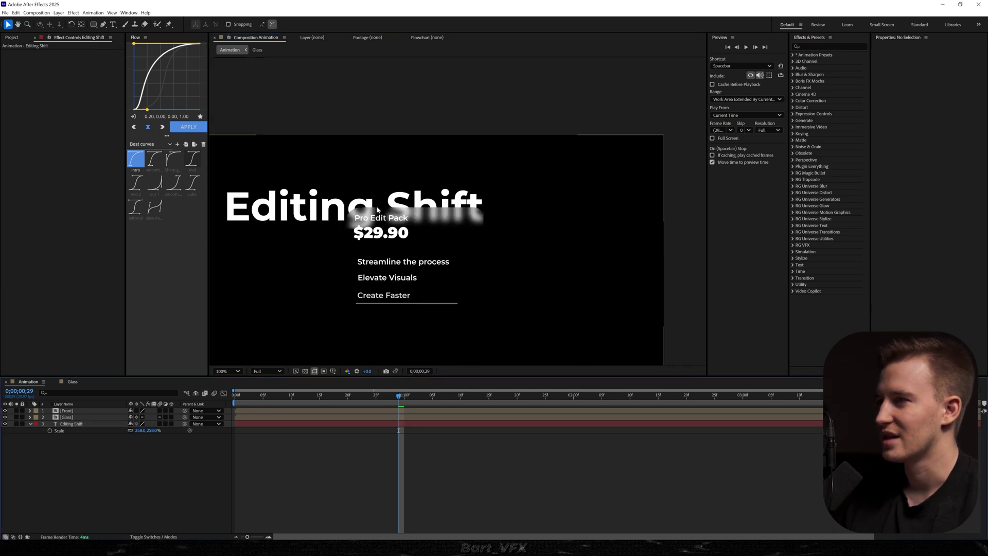
# - Undo the last change to the Editing Shift text and scale the text up to 426%
pyautogui.click(312, 211)
pyautogui.hotkey('ctrl', 'z')
pyautogui.press('s')
pyautogui.press('s')
pyautogui.press('s')
pyautogui.moveTo(140, 430); pyautogui.dragTo(153, 430)
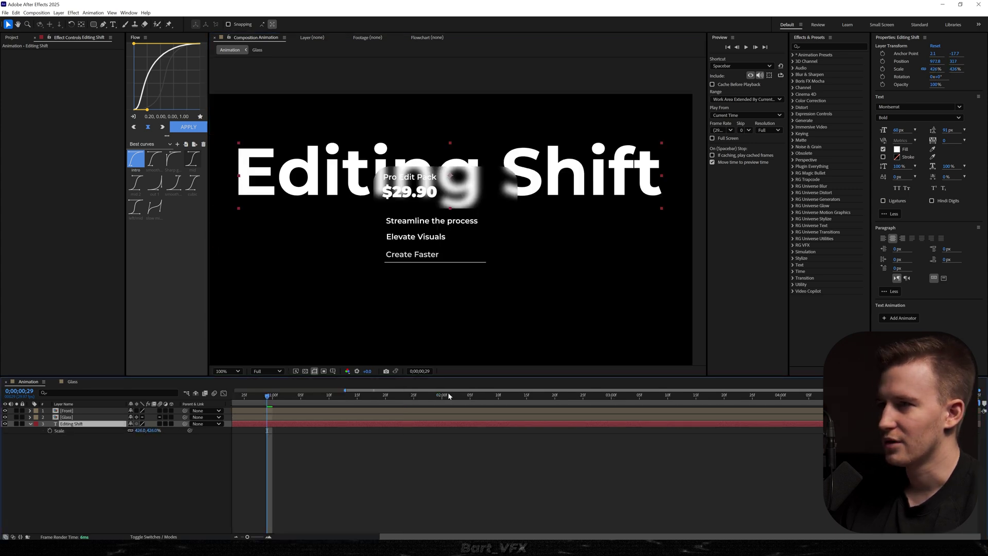
pyautogui.scroll(-3, 343, 430)
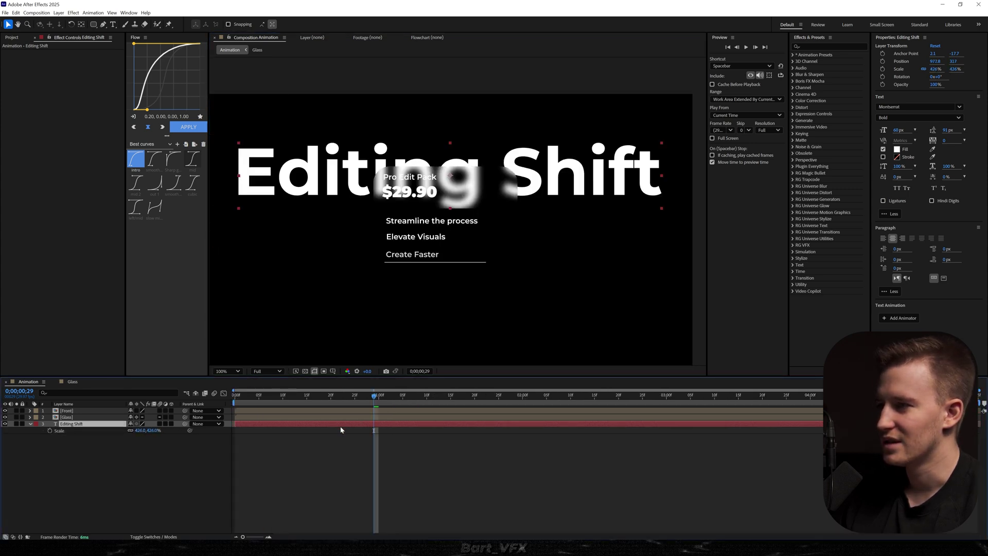
# - Go to 0;00;02;01 and add a One-Node Camera with the 35mm preset
pyautogui.moveTo(370, 397); pyautogui.dragTo(527, 395)
pyautogui.click(115, 465)
pyautogui.rightClick(90, 467)
pyautogui.moveTo(108, 381)
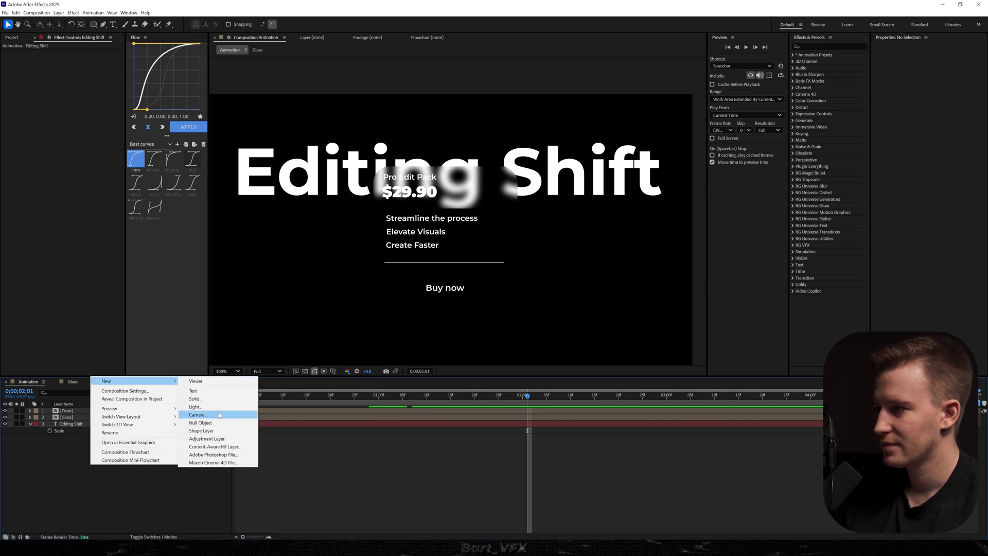
pyautogui.click(216, 411)
pyautogui.click(206, 280)
pyautogui.click(206, 292)
pyautogui.click(306, 292)
pyautogui.click(308, 353)
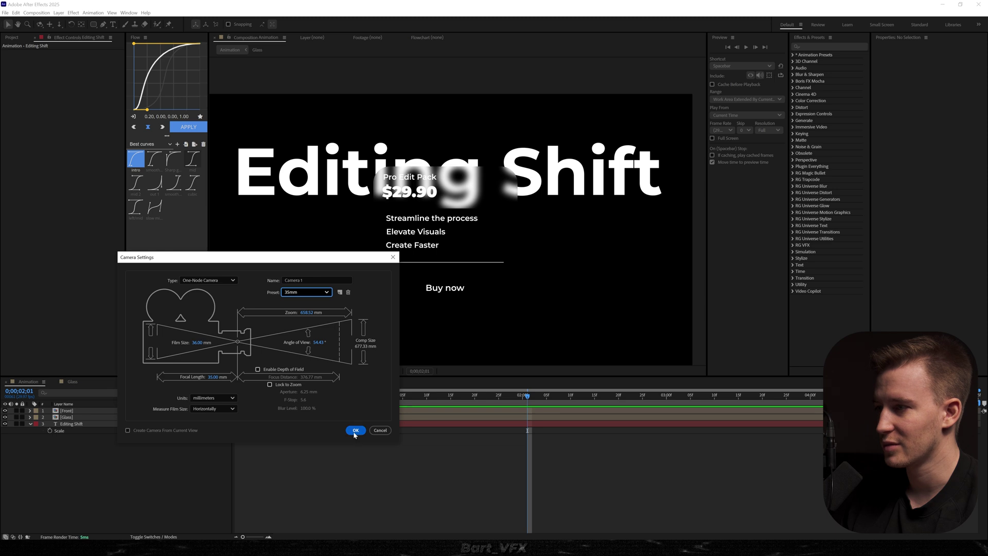
pyautogui.click(357, 430)
# - Create a null object, parent Camera 1 to it and rename the null cam control 1
pyautogui.rightClick(149, 463)
pyautogui.moveTo(170, 379)
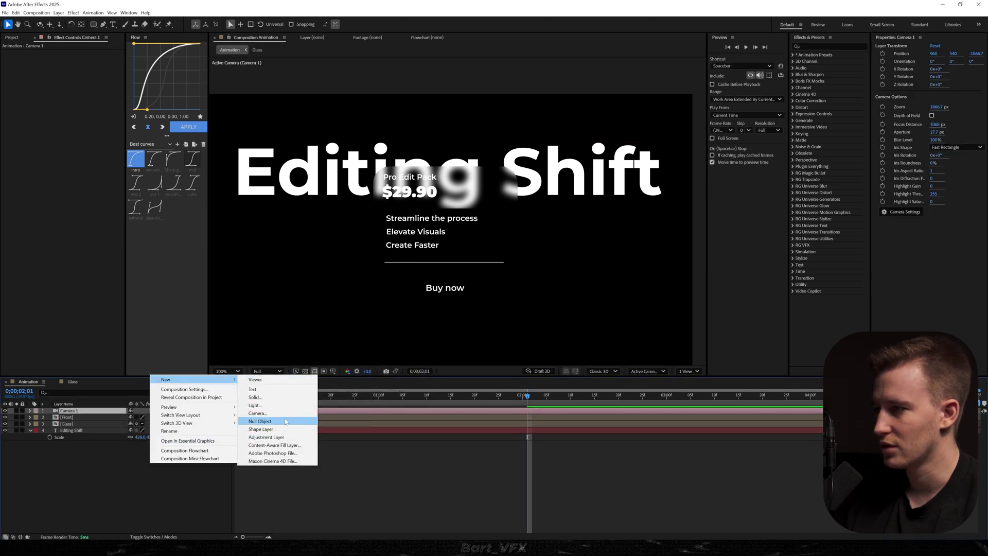
pyautogui.click(296, 422)
pyautogui.moveTo(184, 417); pyautogui.dragTo(67, 410)
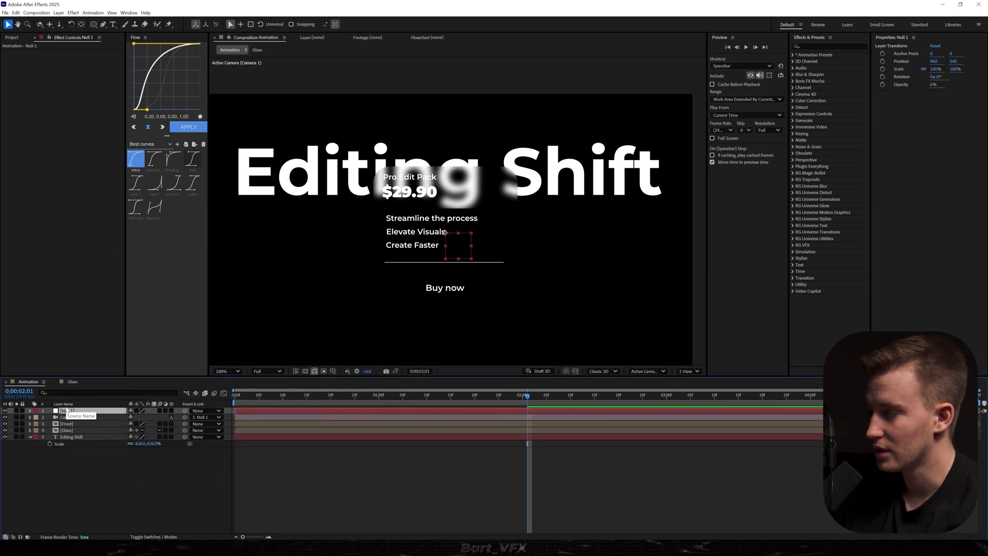
pyautogui.press('Return')
pyautogui.write('cam control 1')
pyautogui.press('Return')
# - Move cam control 1 and Camera 1 below the Editing Shift layer and give both a teal label
pyautogui.keyDown('shift'); pyautogui.click(77, 417); pyautogui.keyUp('shift')
pyautogui.moveTo(78, 417); pyautogui.dragTo(72, 453)
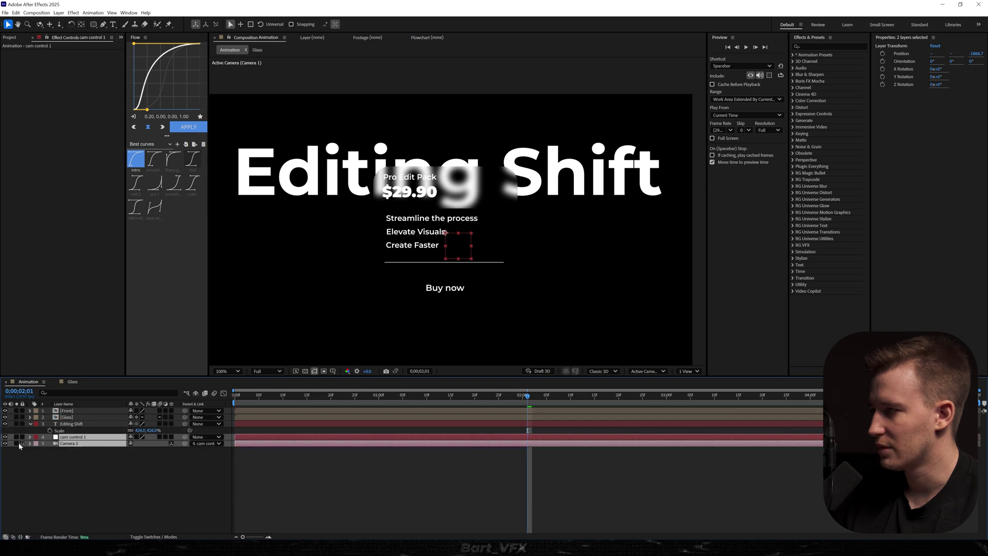
pyautogui.click(35, 444)
# - Open the Glass composition and make its Glass shape layer 3D
pyautogui.click(62, 419)
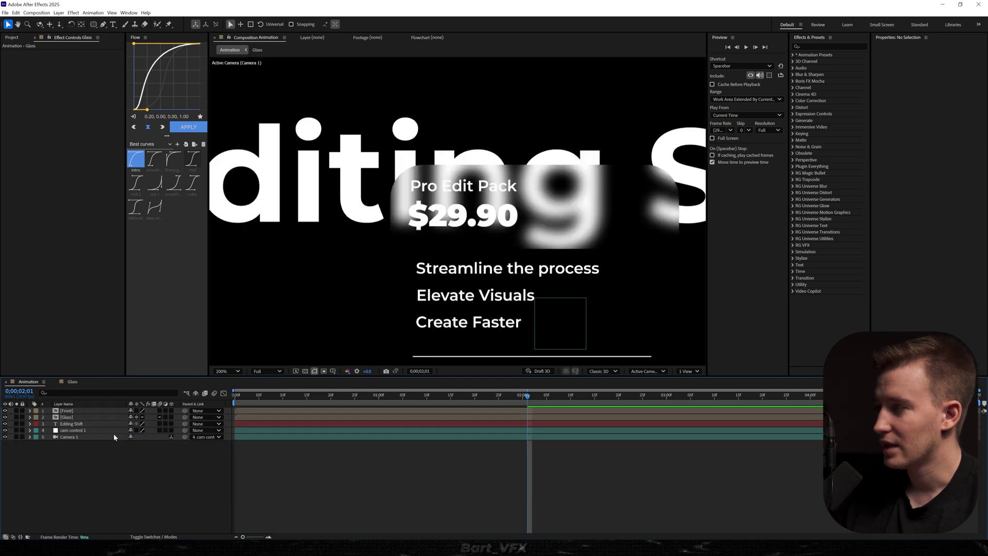
pyautogui.doubleClick(71, 418)
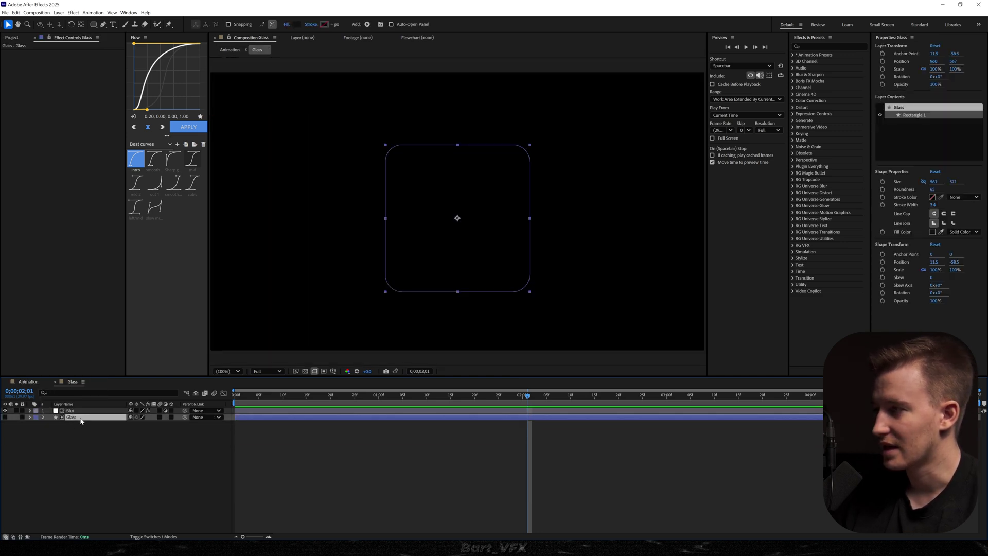
pyautogui.click(180, 422)
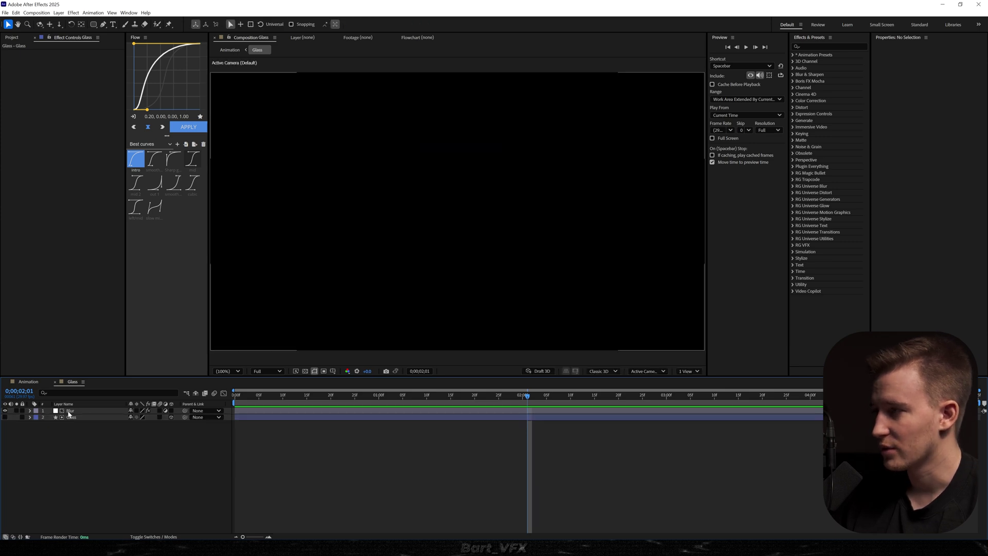
pyautogui.click(69, 411)
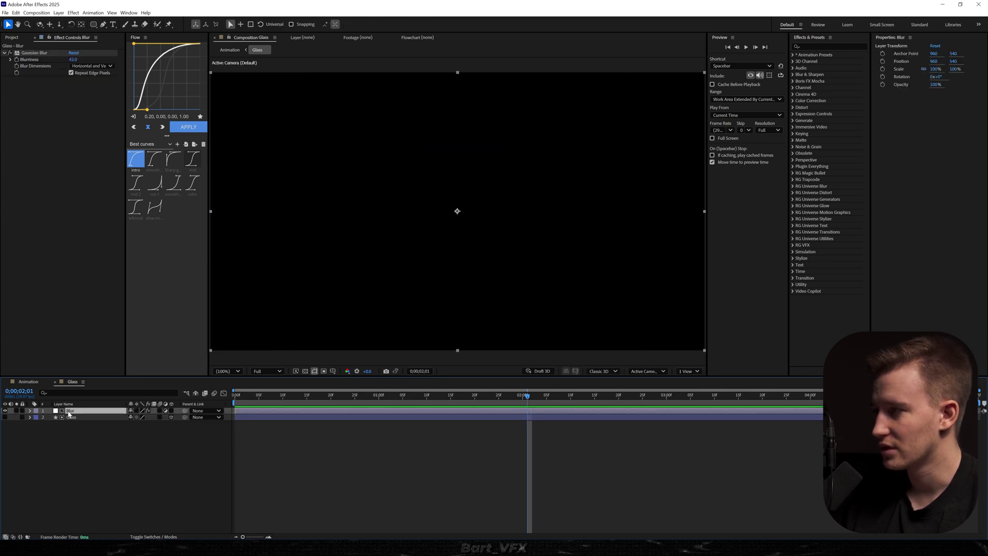
# - Return to the Animation composition and make Front, Glass, Editing Shift and cam control 1 3D layers
pyautogui.click(35, 381)
pyautogui.moveTo(170, 431); pyautogui.dragTo(170, 410)
pyautogui.press('/')
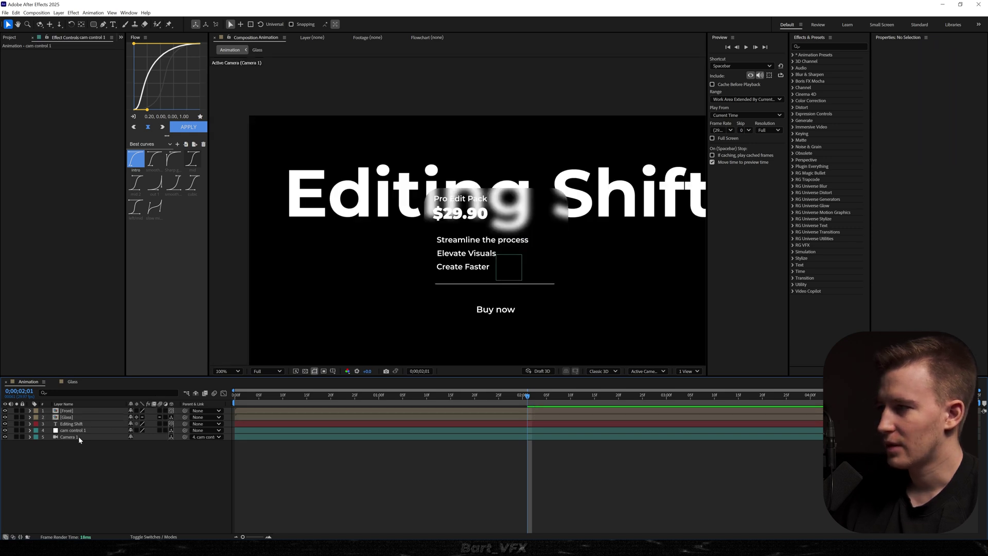
# - Keyframe cam control 1's Position from 960, 540, 0 at frame 0 to Z 185 at 0;00;02;01
pyautogui.click(73, 432)
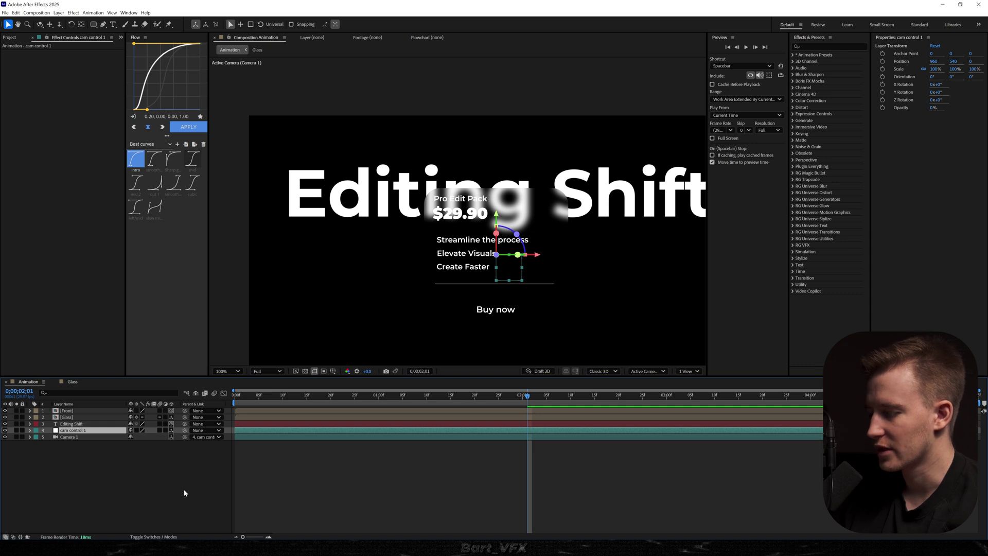
pyautogui.hotkey('alt', 'shift', 'p')
pyautogui.moveTo(529, 437); pyautogui.dragTo(233, 450)
pyautogui.moveTo(153, 437); pyautogui.dragTo(132, 440)
# - Push the Editing Shift text back to about 350 in Z, scale it to about 455% and preview the camera move
pyautogui.click(81, 425)
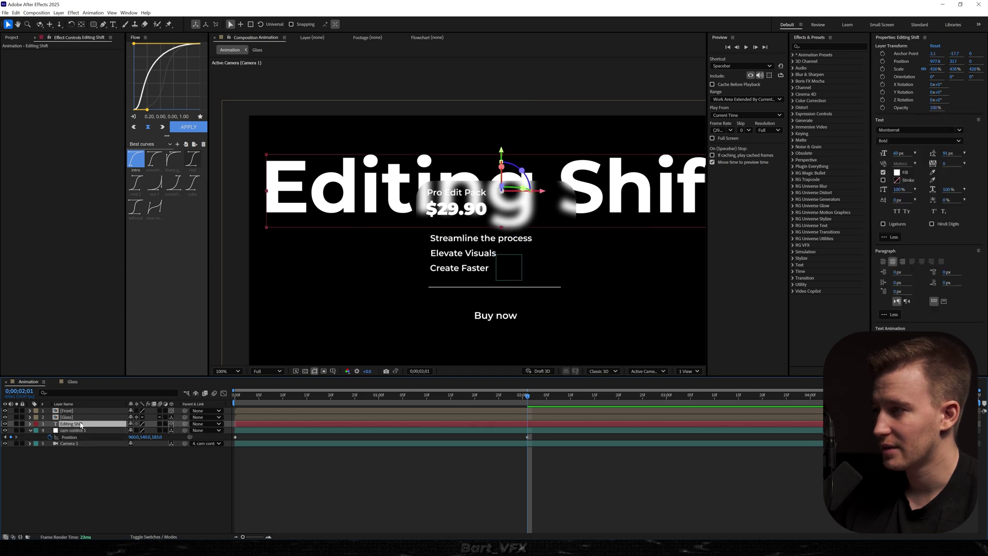
pyautogui.press('p')
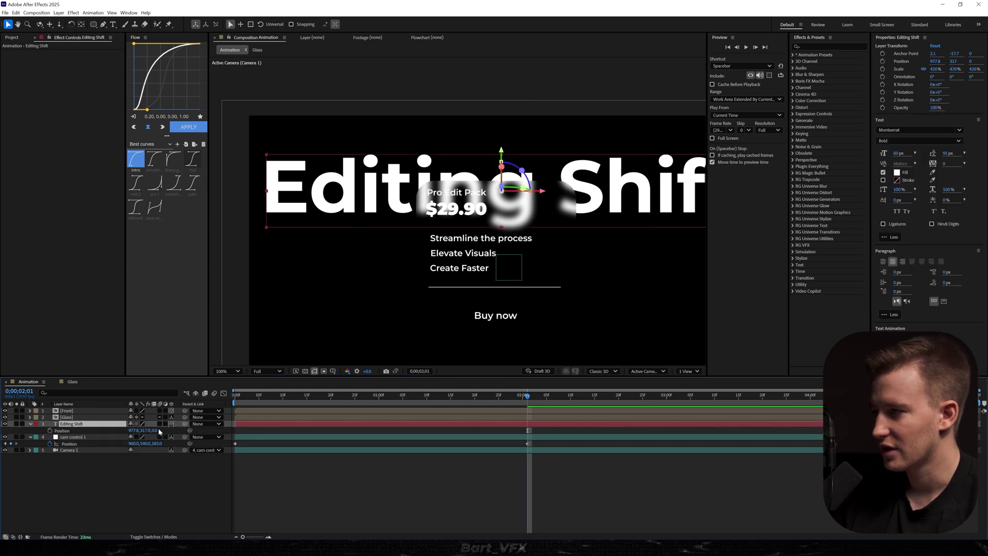
pyautogui.moveTo(156, 430); pyautogui.dragTo(171, 430)
pyautogui.moveTo(171, 430); pyautogui.dragTo(187, 430)
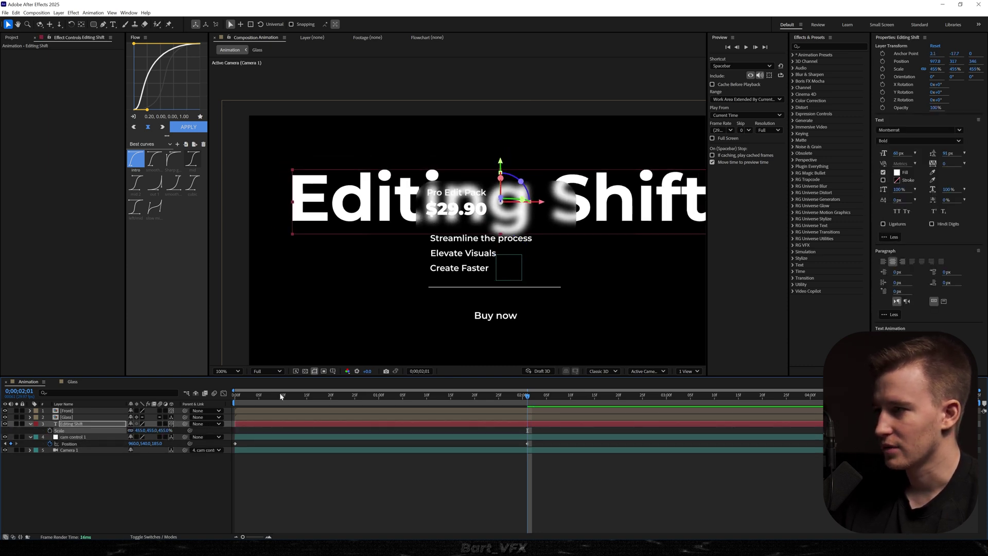
pyautogui.moveTo(281, 396); pyautogui.dragTo(215, 412)
pyautogui.press('space')
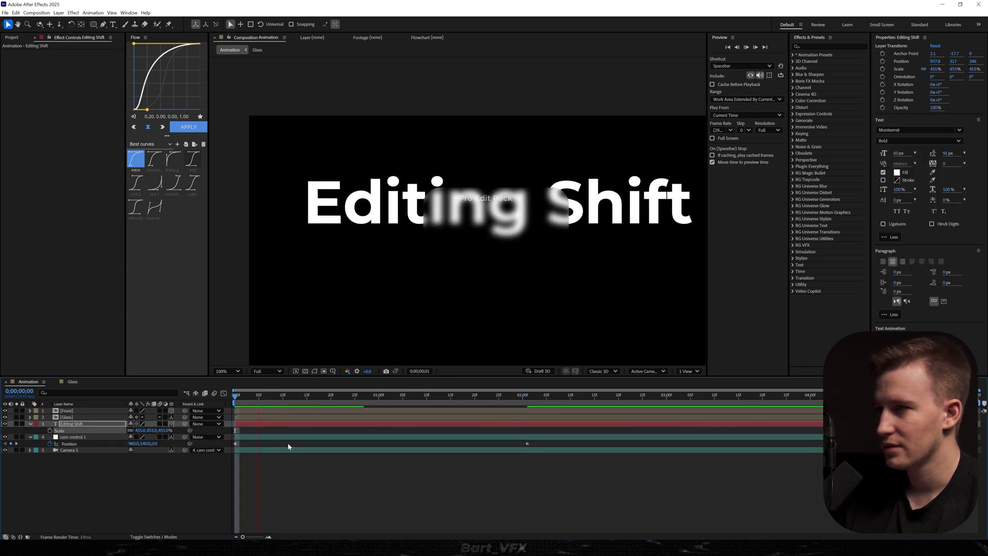
# - Push Editing Shift much farther back in Z at Y 170.6, scale it to 777% and preview from the start
pyautogui.moveTo(156, 430); pyautogui.dragTo(229, 430)
pyautogui.press('s')
pyautogui.moveTo(142, 435); pyautogui.dragTo(164, 435)
pyautogui.click(363, 401)
pyautogui.press('Home')
pyautogui.press('space')
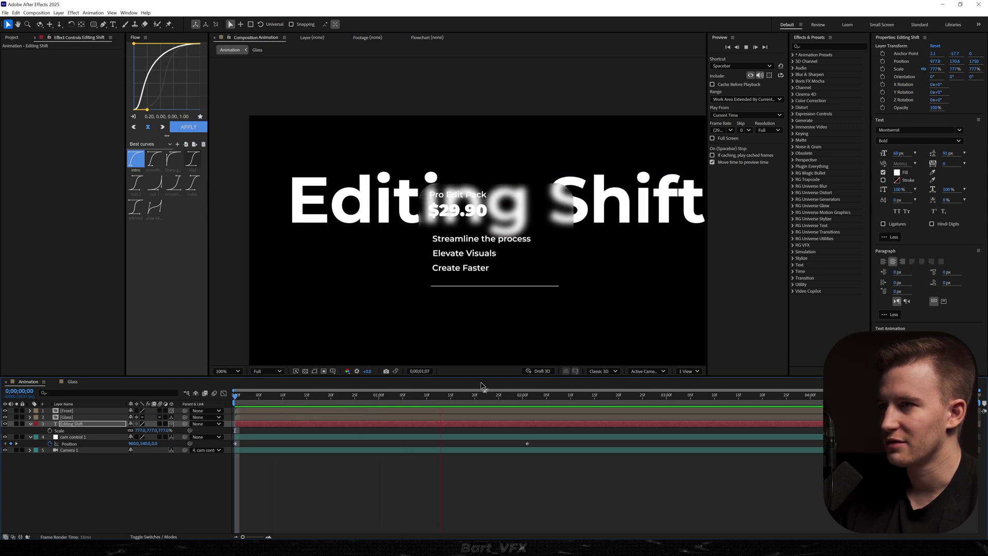
pyautogui.press('space')
# - Extend cam control 1's Position animation to about 0;00;03;17 and apply Easy Ease to its keyframes
pyautogui.moveTo(527, 443); pyautogui.dragTo(261, 464)
pyautogui.press('F9')
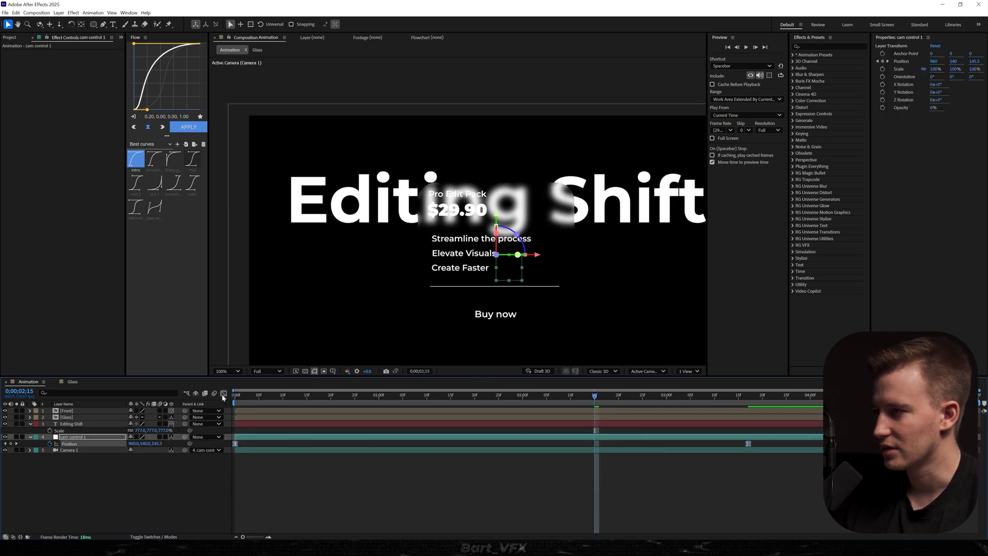
# - Shape the easing of cam control 1's Position keyframes in the Graph Editor
pyautogui.click(223, 393)
pyautogui.moveTo(777, 443); pyautogui.dragTo(618, 477)
pyautogui.scroll(-2, 580, 480)
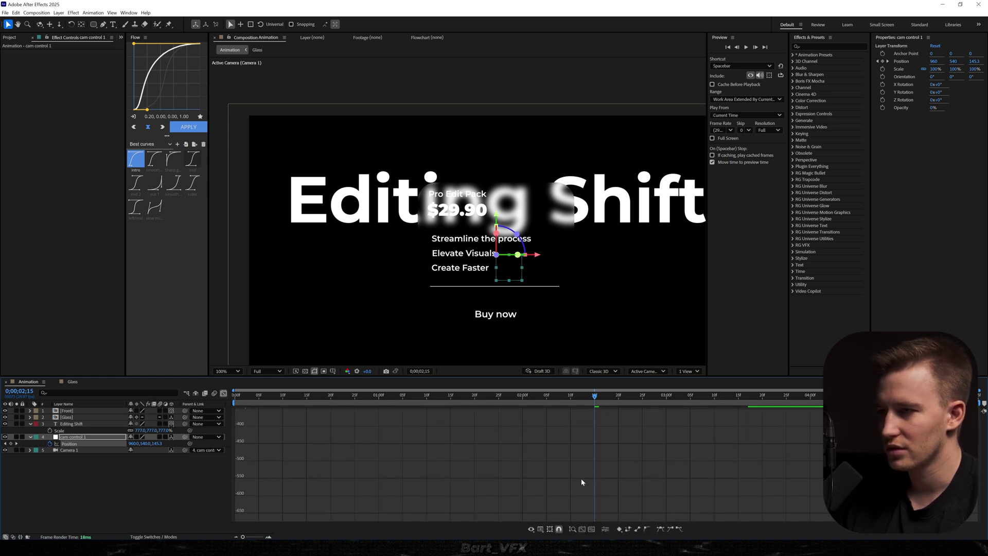
pyautogui.moveTo(660, 513); pyautogui.dragTo(515, 515)
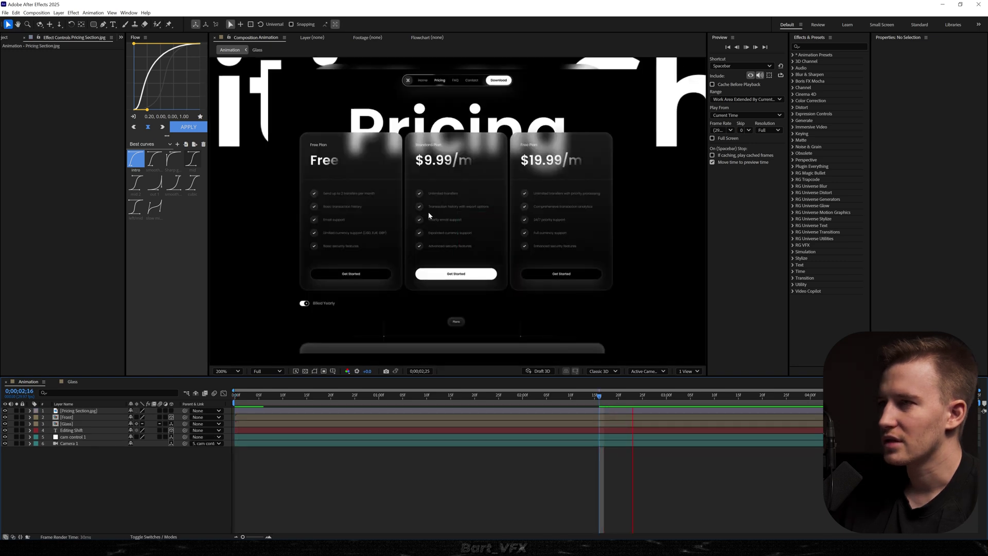
# - Shift the Pricing Section.jpg reference aside to compare it with the card, and delete the image
pyautogui.press('space')
pyautogui.moveTo(432, 211); pyautogui.dragTo(537, 241)
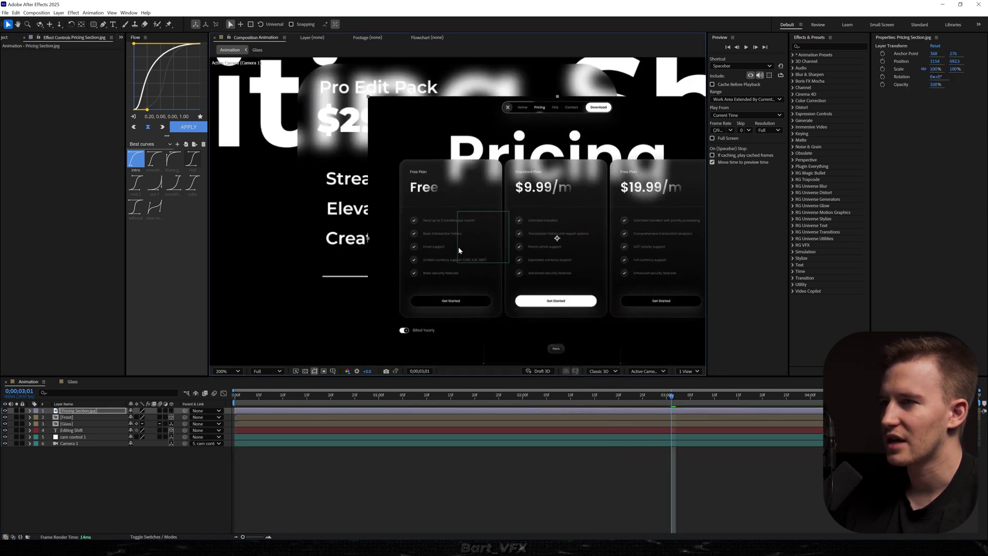
pyautogui.moveTo(554, 210); pyautogui.dragTo(461, 177)
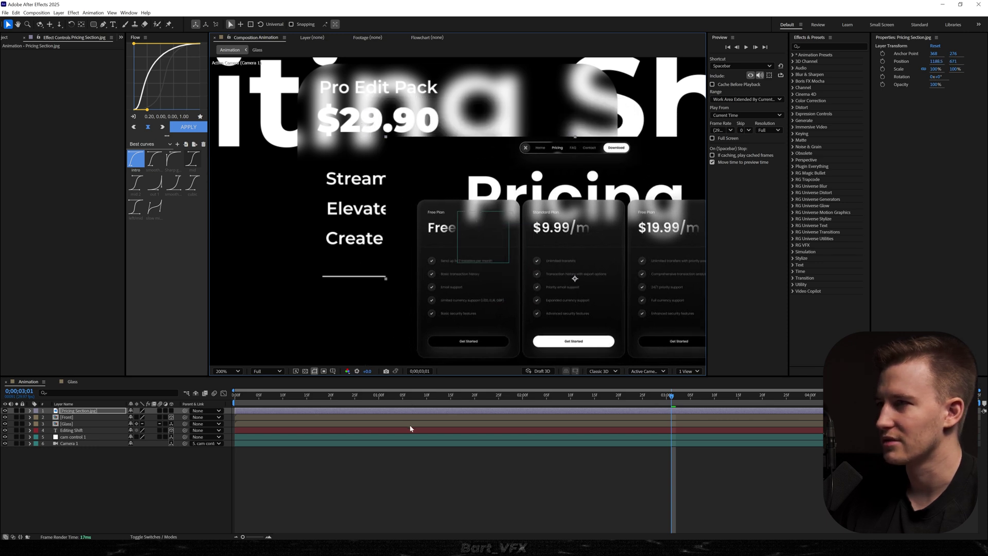
pyautogui.press('Delete')
# - Duplicate the Glass shape layer inside the Glass composition, make the copy visible and name it Fill
pyautogui.doubleClick(68, 417)
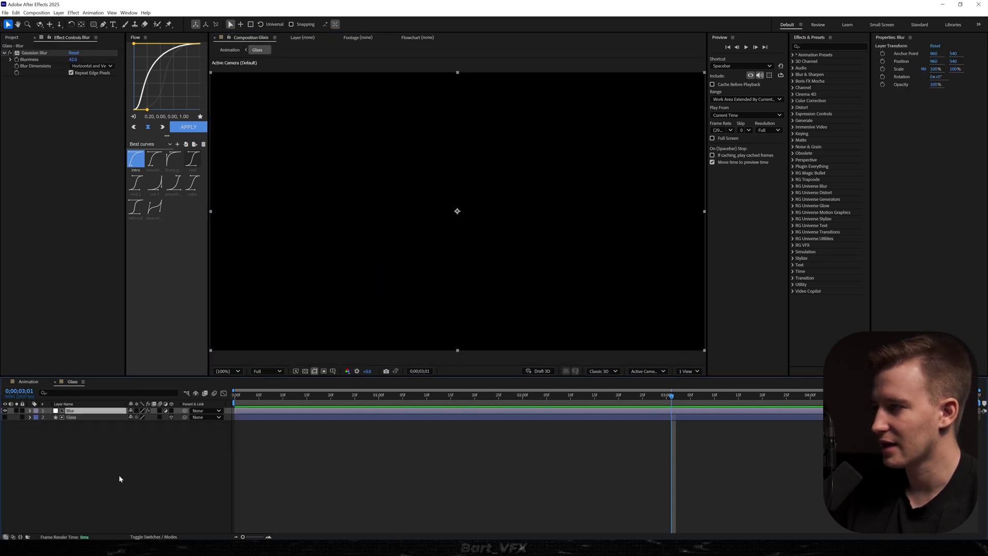
pyautogui.hotkey('ctrl', 'd')
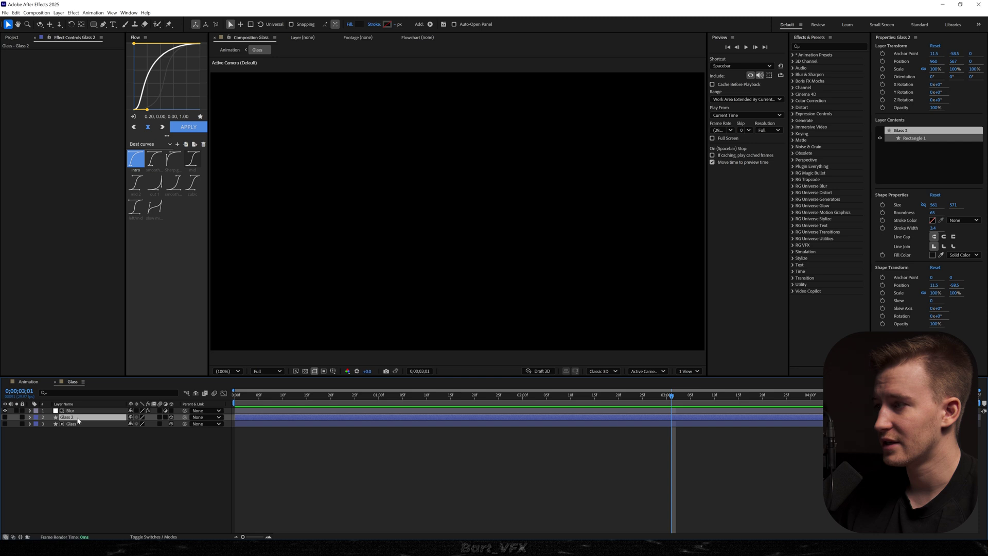
pyautogui.click(5, 418)
pyautogui.press('Return')
pyautogui.write('Fill')
pyautogui.press('Return')
# - Recolour the Fill shape to dark grey 464646 and set its layer opacity to 20%
pyautogui.click(932, 255)
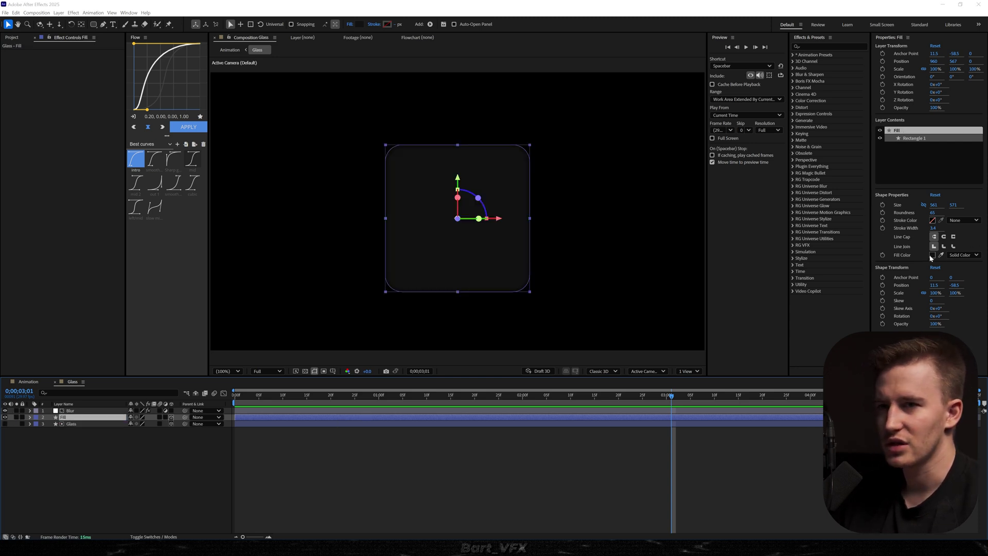
pyautogui.moveTo(62, 364); pyautogui.dragTo(36, 356)
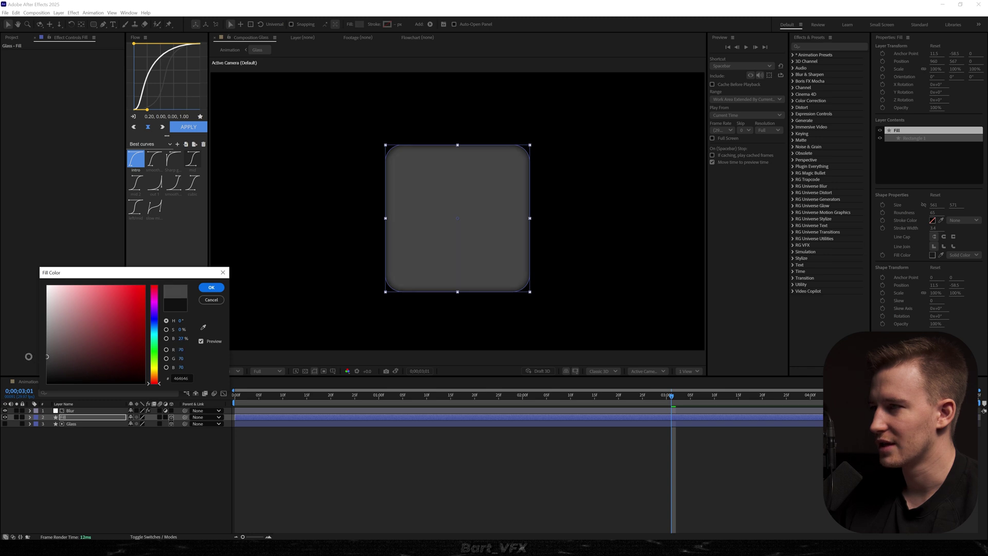
pyautogui.click(211, 287)
pyautogui.press('t')
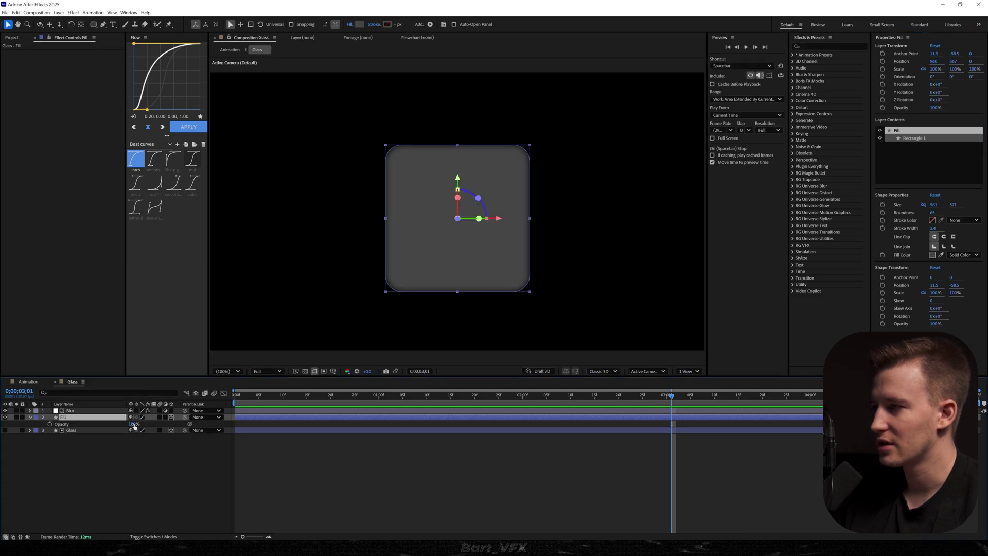
pyautogui.press('Return')
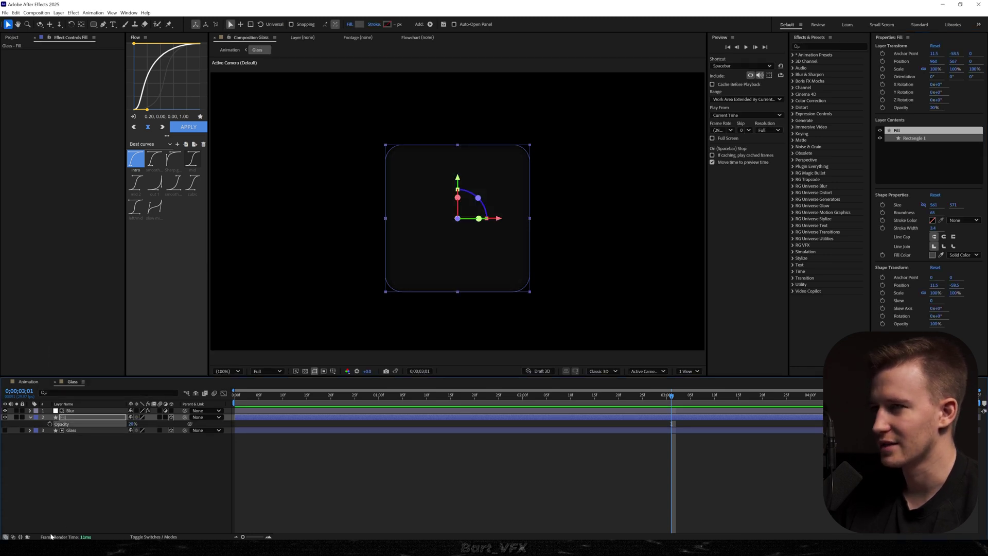
# - Check the card in the Animation composition and set the Fill layer's opacity to 30%
pyautogui.click(29, 381)
pyautogui.moveTo(264, 252); pyautogui.dragTo(470, 292)
pyautogui.scroll(-1, 419, 291)
pyautogui.scroll(1, 419, 291)
pyautogui.press('v')
pyautogui.click(72, 381)
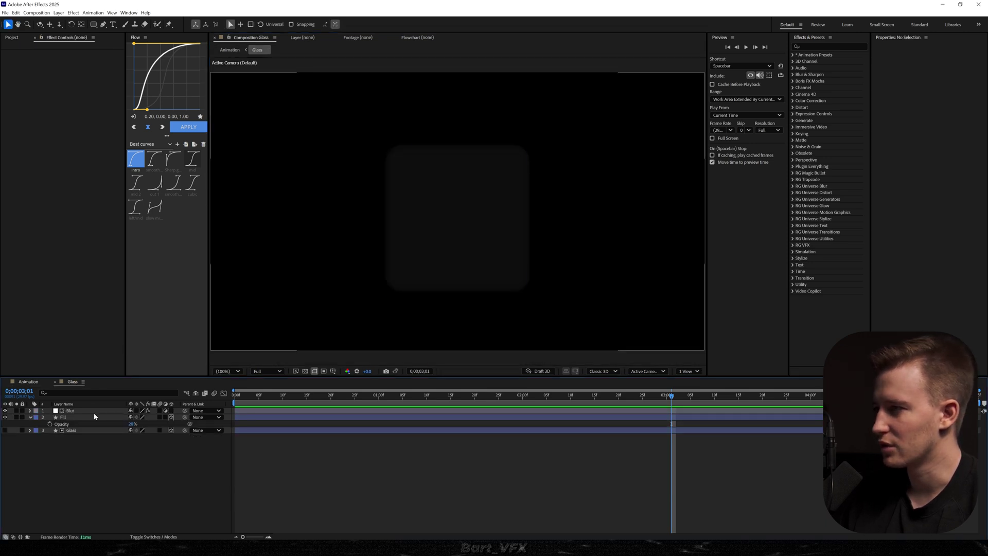
pyautogui.click(135, 423)
pyautogui.write('3;0')
pyautogui.press('Return')
pyautogui.click(29, 382)
pyautogui.moveTo(366, 199); pyautogui.dragTo(311, 152)
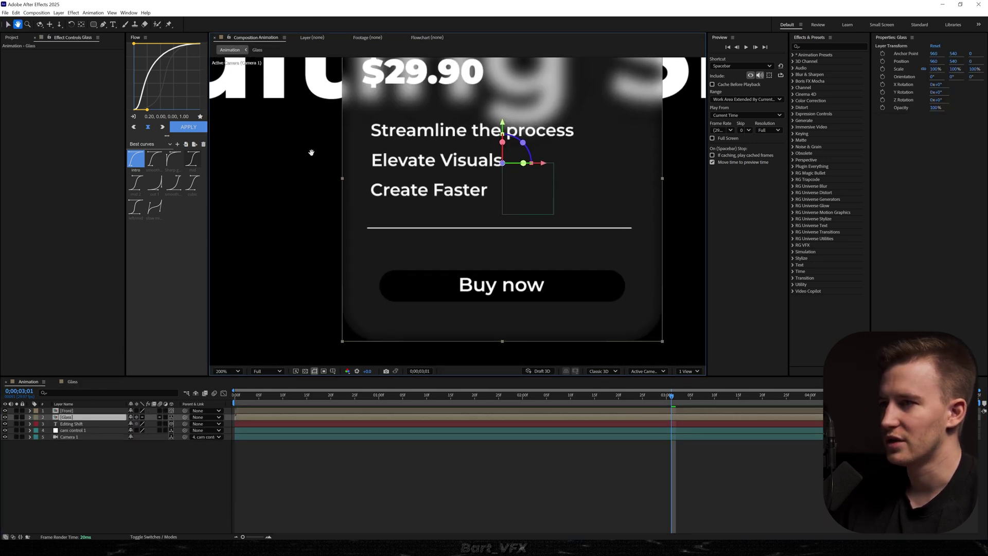
pyautogui.click(311, 153)
pyautogui.scroll(-1, 484, 196)
pyautogui.moveTo(484, 195); pyautogui.dragTo(464, 245)
# - Lower the Editing Shift text's opacity to about 32% and preview the animation
pyautogui.click(113, 425)
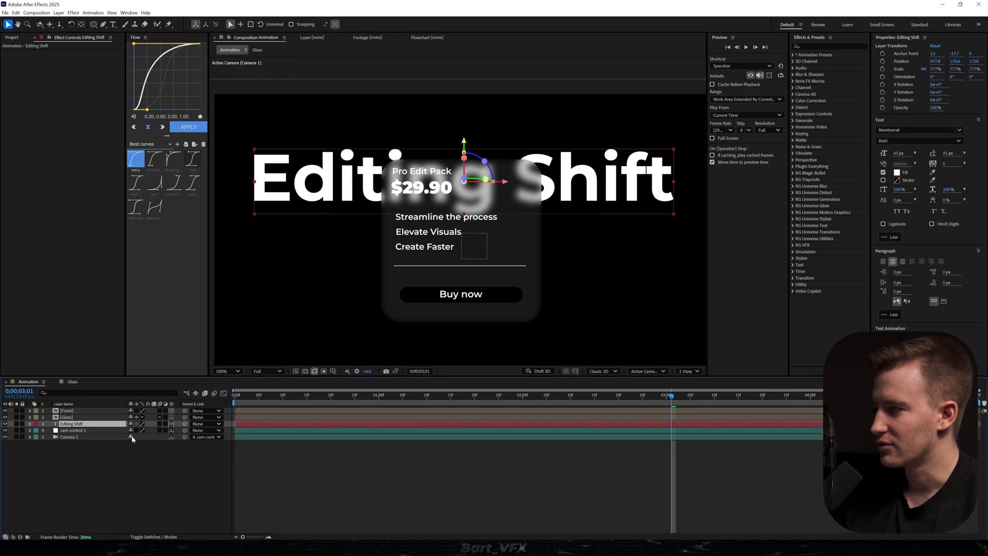
pyautogui.press('t')
pyautogui.moveTo(133, 430); pyautogui.dragTo(112, 433)
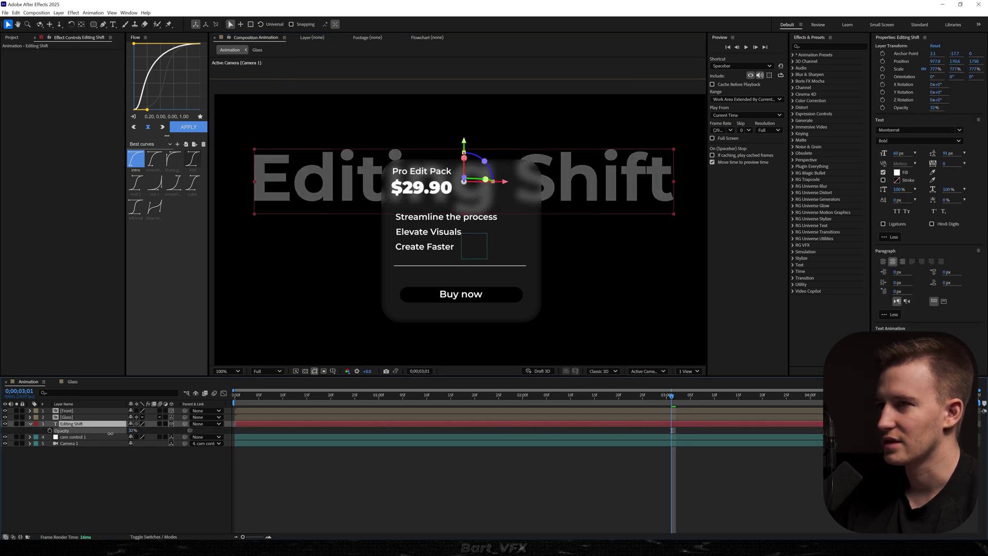
pyautogui.click(344, 492)
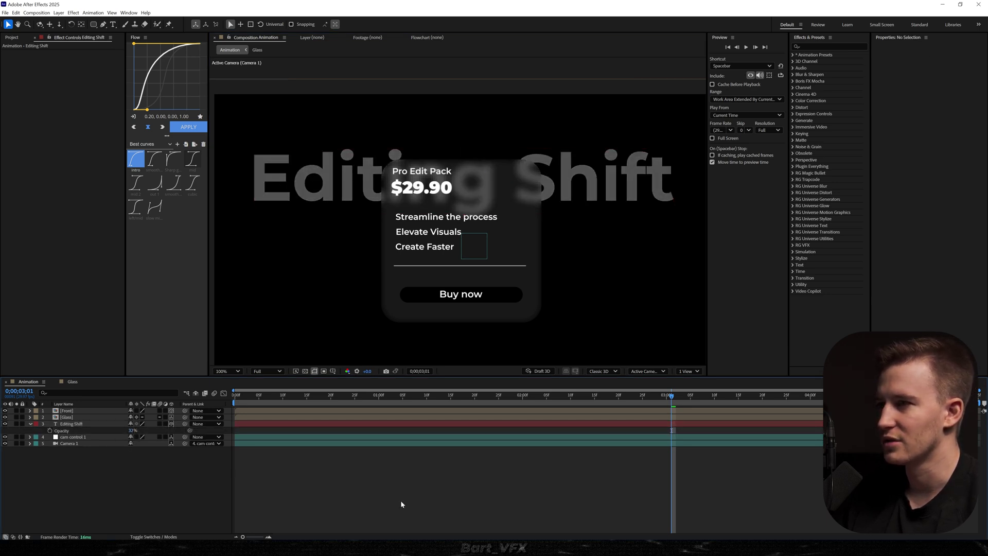
pyautogui.press('space')
# - Add a white spot light with about 115% intensity to the Animation composition
pyautogui.rightClick(114, 454)
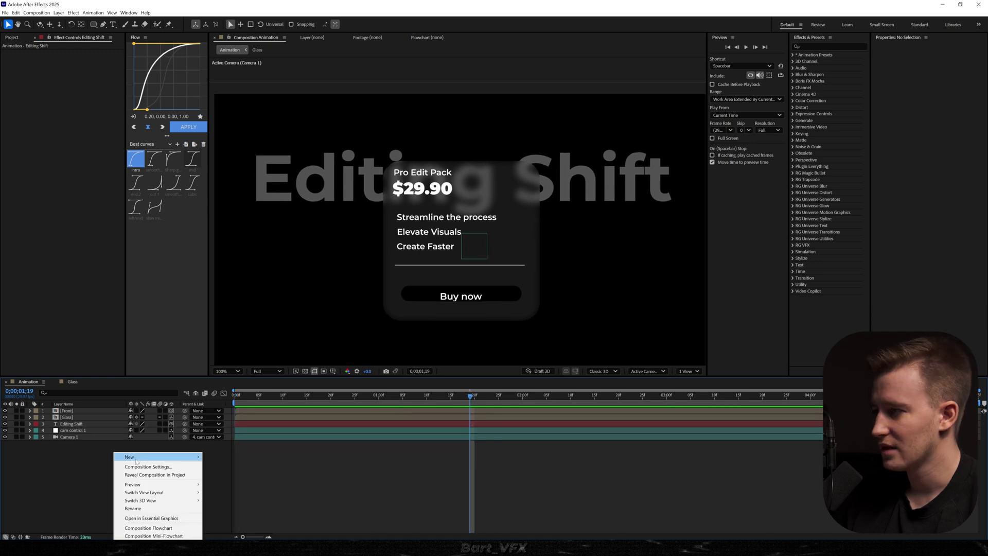
pyautogui.moveTo(138, 458)
pyautogui.click(233, 483)
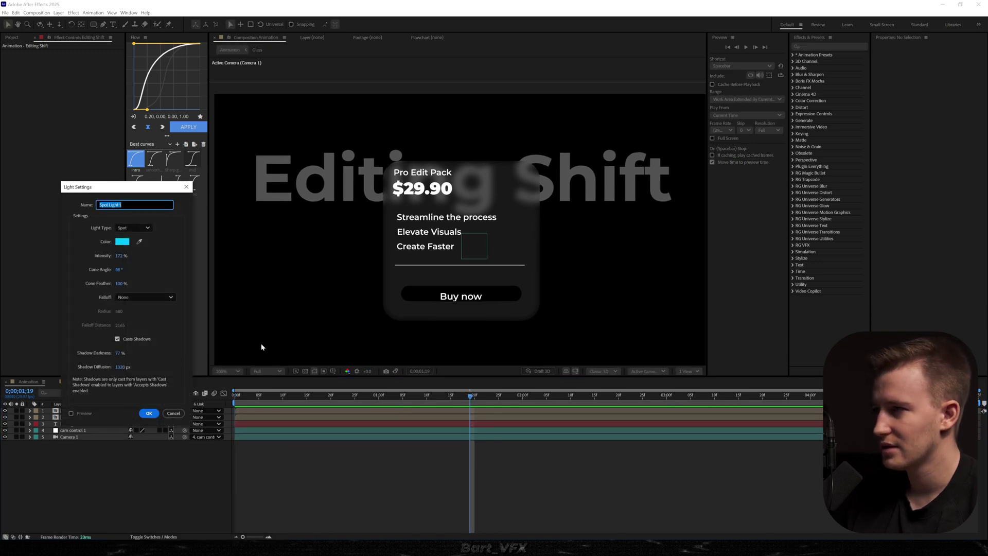
pyautogui.click(123, 241)
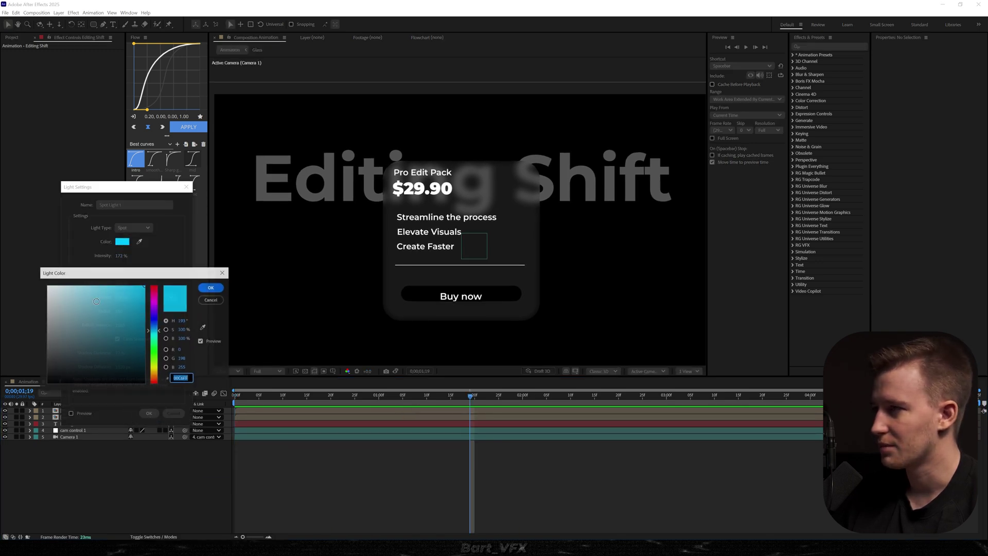
pyautogui.click(211, 290)
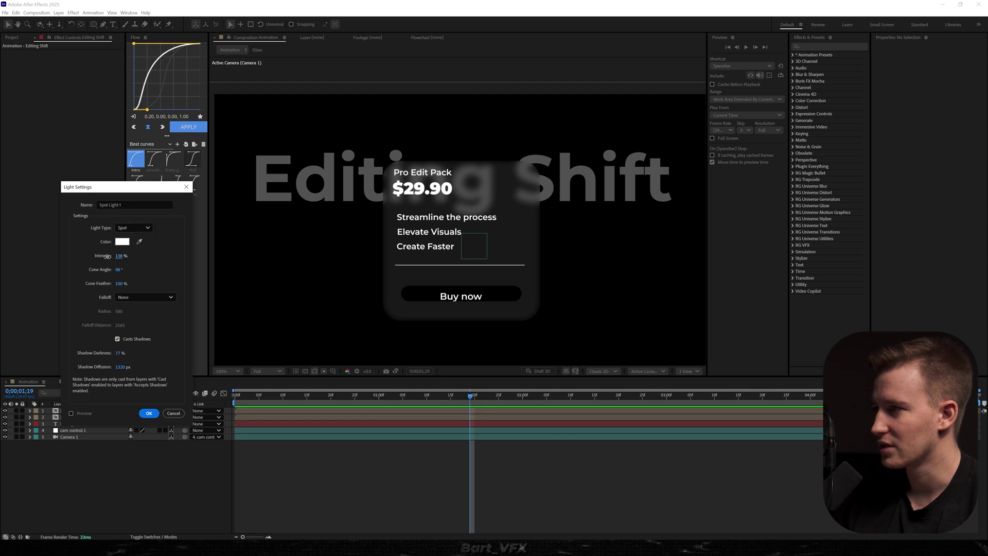
pyautogui.click(149, 413)
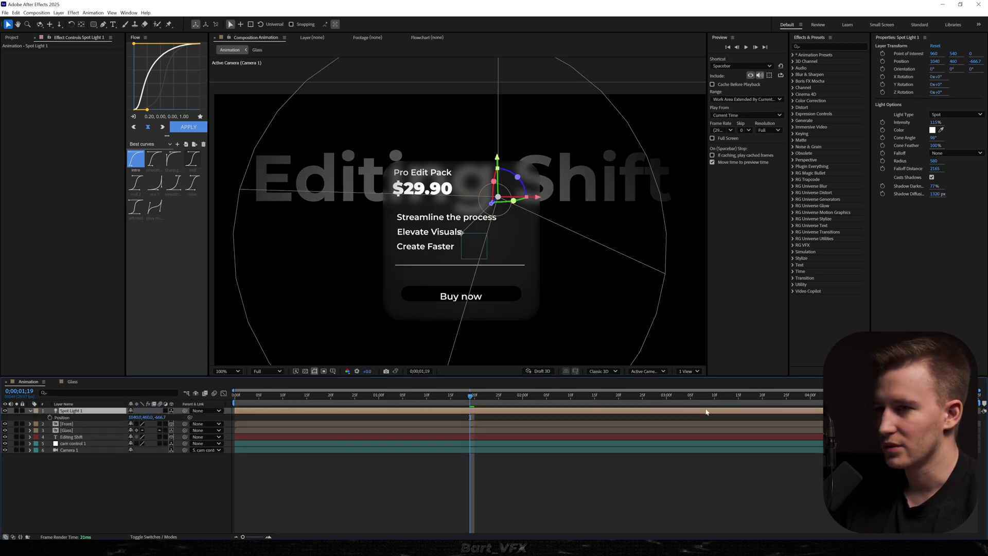
# - Move Spot Light 1 closer to the card, to about 1016.9, 483.1, -473.8, using a two-view layout
pyautogui.click(695, 372)
pyautogui.click(690, 392)
pyautogui.press('1')
pyautogui.moveTo(607, 276); pyautogui.dragTo(637, 269)
pyautogui.moveTo(672, 229); pyautogui.dragTo(633, 232)
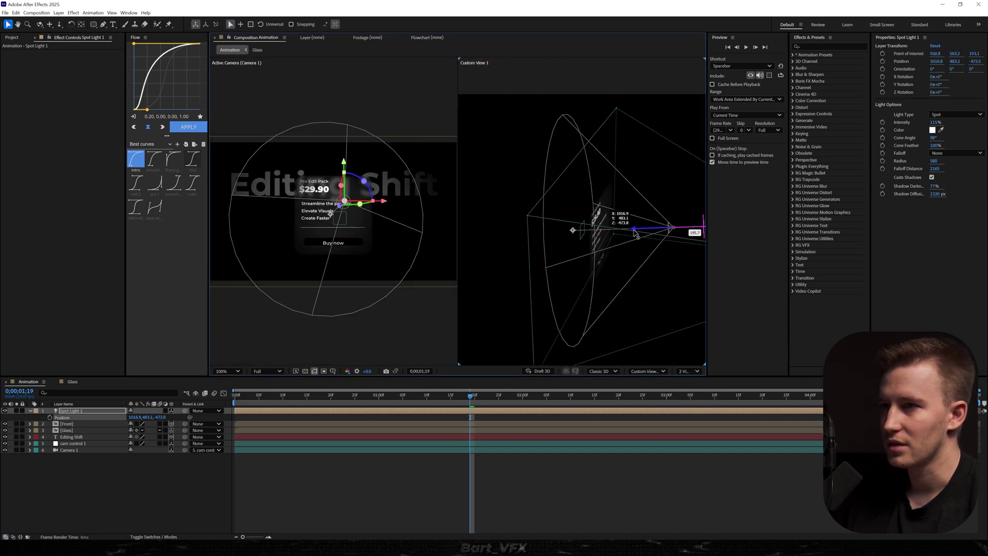
# - Narrow Spot Light 1's cone angle to about 68° and preview the animation from the start in a single view
pyautogui.doubleClick(256, 408)
pyautogui.moveTo(117, 273); pyautogui.dragTo(102, 272)
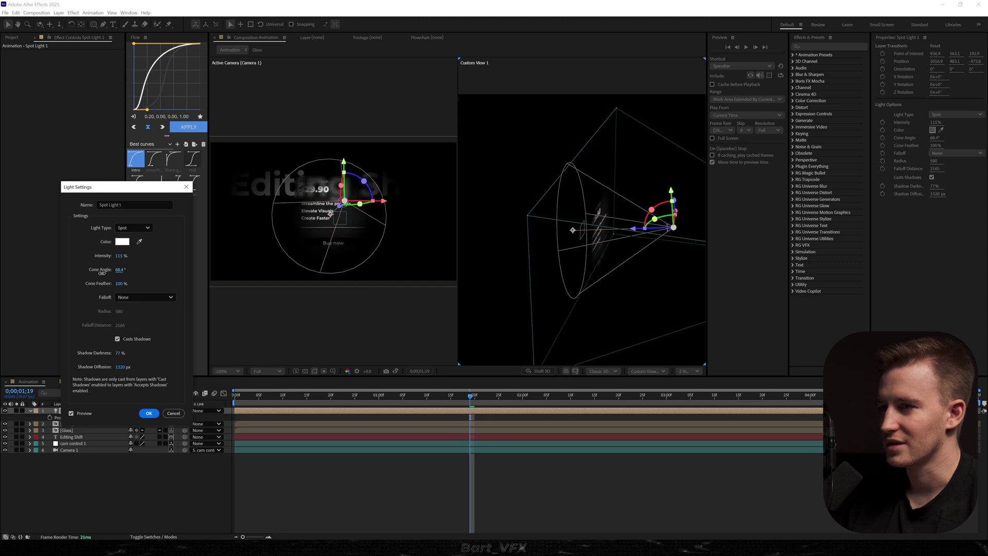
pyautogui.click(148, 413)
pyautogui.click(689, 371)
pyautogui.click(693, 387)
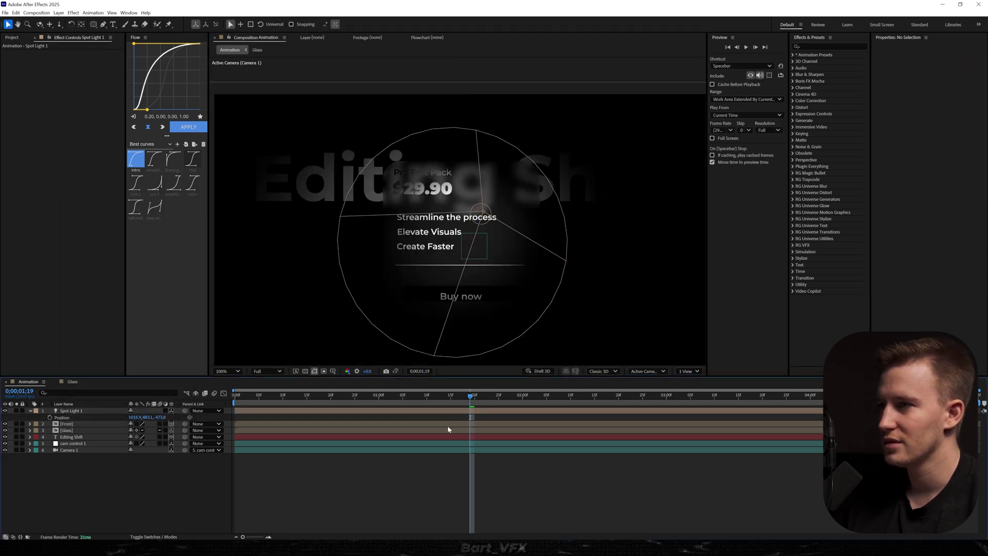
pyautogui.press('Home')
pyautogui.press('space')
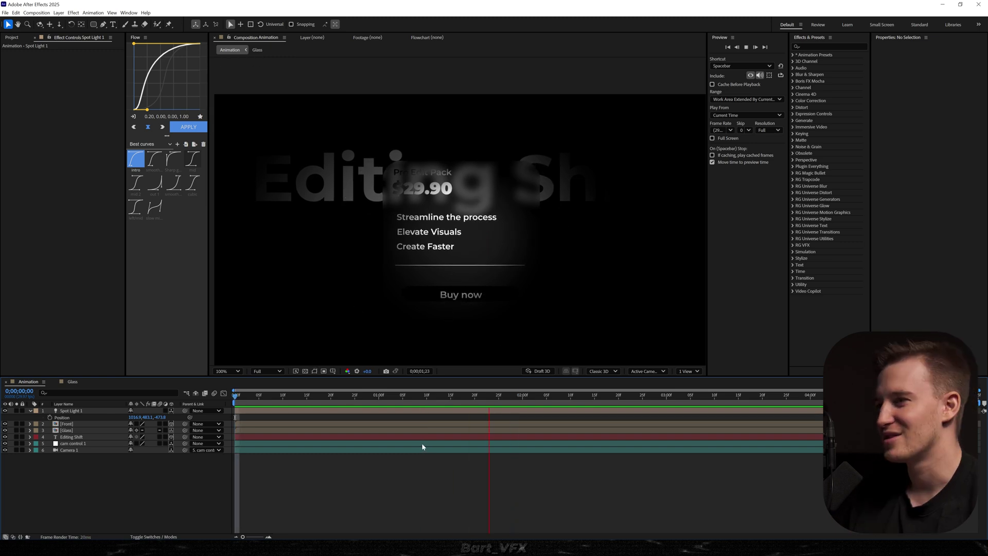
pyautogui.press('space')
# - Apply a Drop Shadow effect to the Button layer inside the Front composition
pyautogui.doubleClick(67, 424)
pyautogui.click(108, 486)
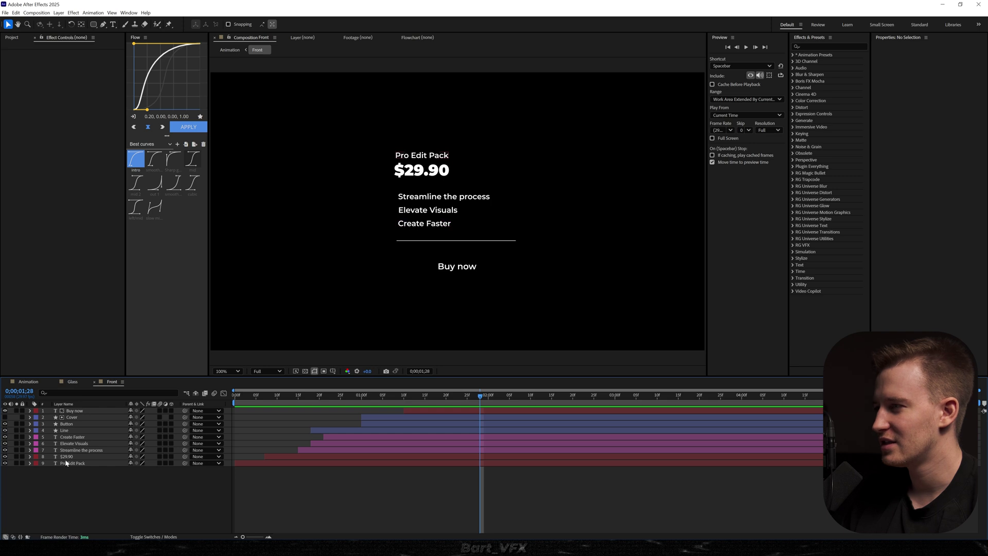
pyautogui.click(69, 423)
pyautogui.hotkey('ctrl', 'space')
pyautogui.write('dro')
pyautogui.click(141, 466)
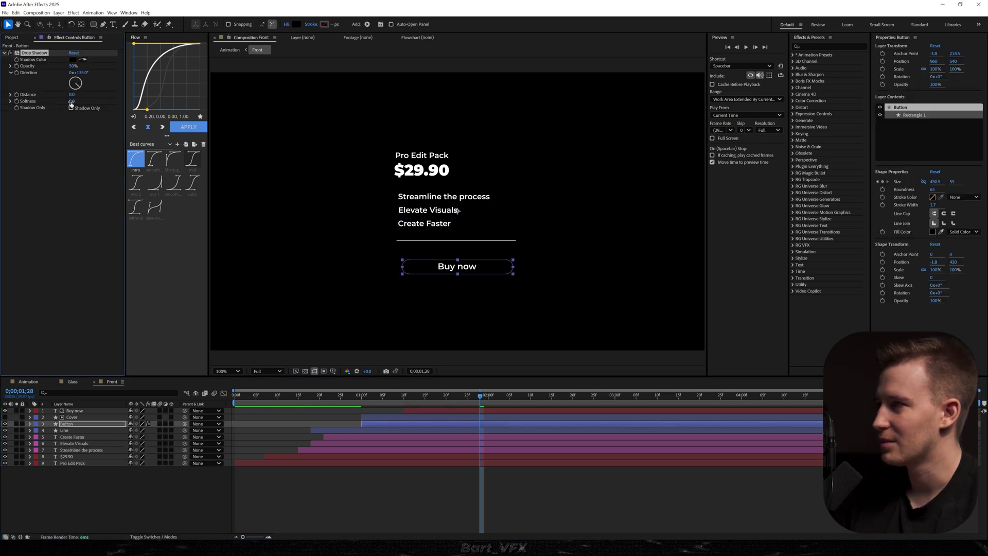
# - Turn the button's shadow into a white glow with softness 40 and opacity 20%, and check it in the Animation composition
pyautogui.click(73, 60)
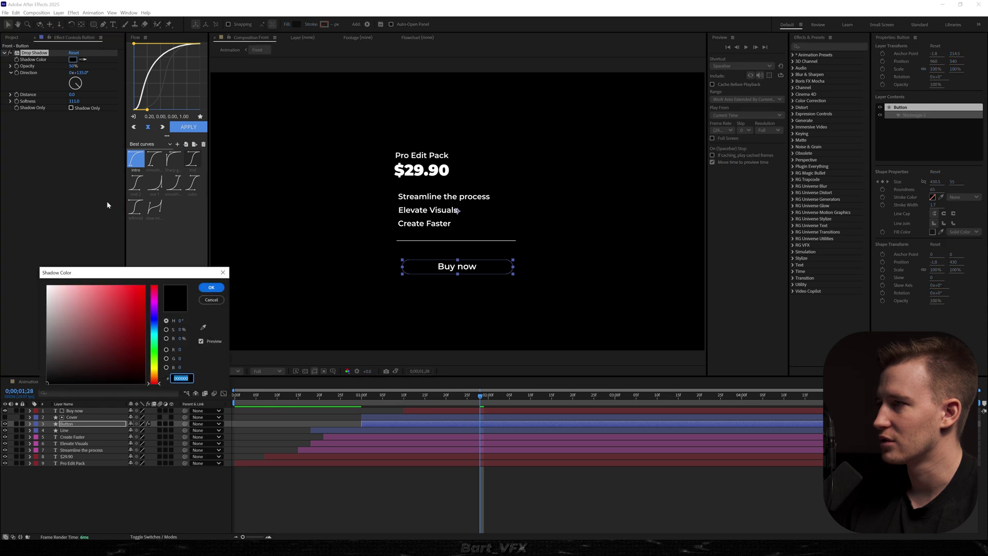
pyautogui.click(50, 286)
pyautogui.click(212, 287)
pyautogui.moveTo(73, 101); pyautogui.dragTo(51, 108)
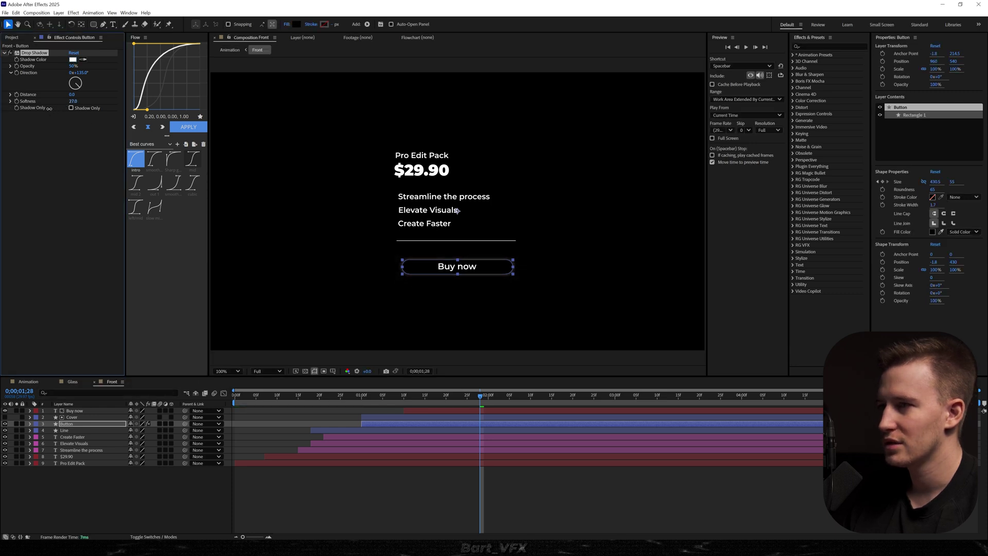
pyautogui.scroll(2, 441, 274)
pyautogui.click(71, 66)
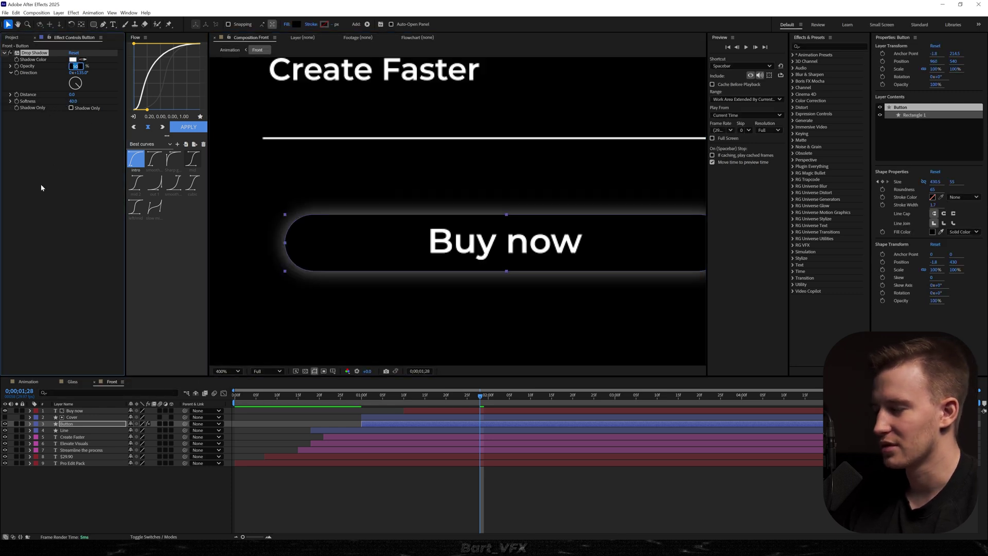
pyautogui.write('20')
pyautogui.press('Return')
pyautogui.click(28, 381)
pyautogui.moveTo(468, 310); pyautogui.dragTo(544, 182)
pyautogui.moveTo(548, 249); pyautogui.dragTo(512, 205)
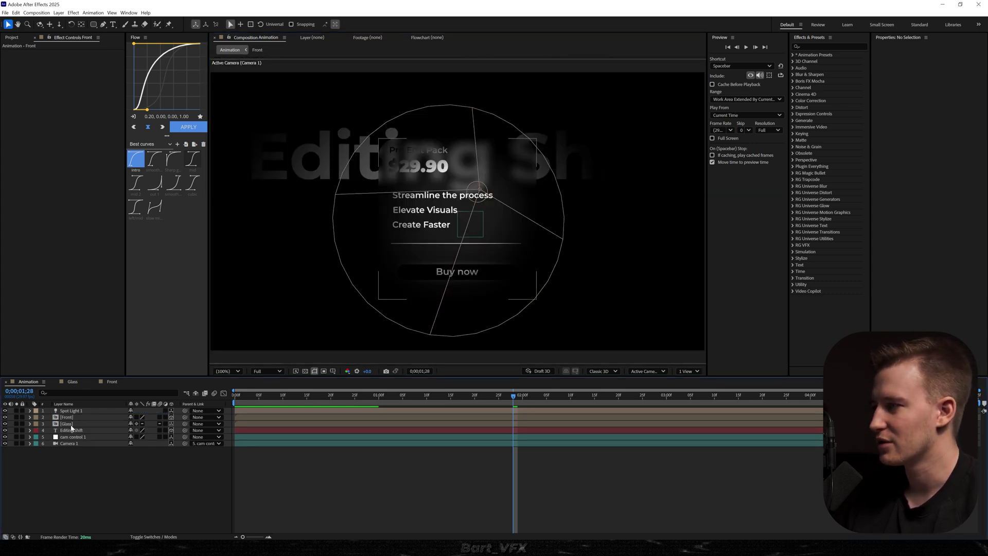
# - Try a Scatter effect on the Blur layer in the Glass composition, check the card's look and remove the effect
pyautogui.click(72, 382)
pyautogui.hotkey('ctrl', 'Down')
pyautogui.hotkey('ctrl', 'space')
pyautogui.write('sca')
pyautogui.press('Return')
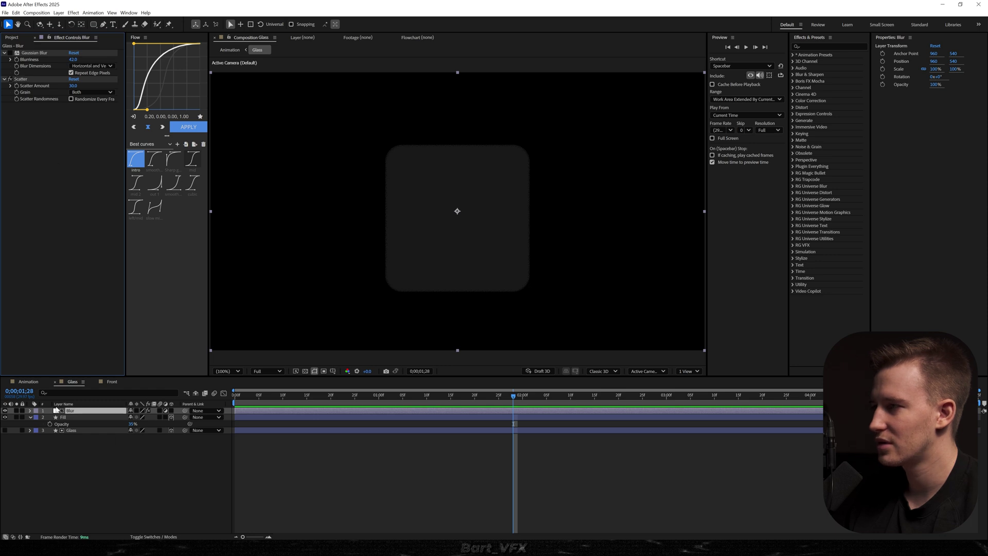
pyautogui.click(28, 381)
pyautogui.moveTo(267, 246); pyautogui.dragTo(272, 216)
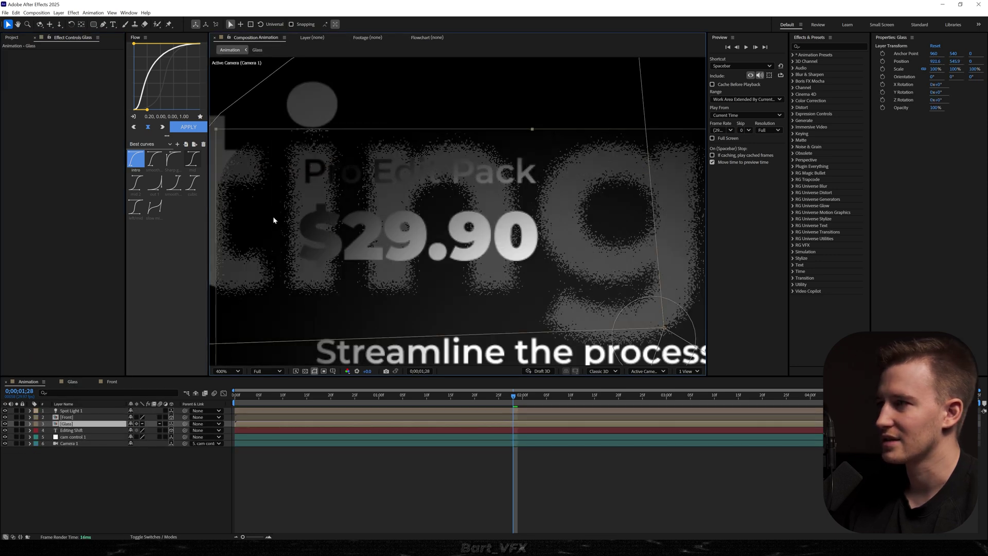
pyautogui.click(72, 382)
pyautogui.press('Delete')
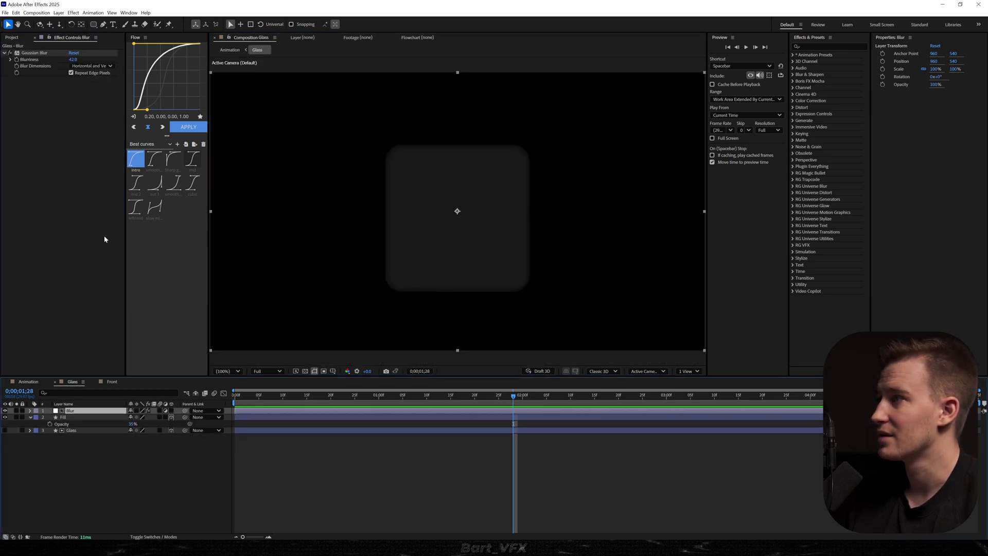
pyautogui.click(277, 464)
pyautogui.click(28, 381)
# - Move Spot Light 1 farther from the card along Z, to about -581.8, in the Animation composition
pyautogui.click(80, 410)
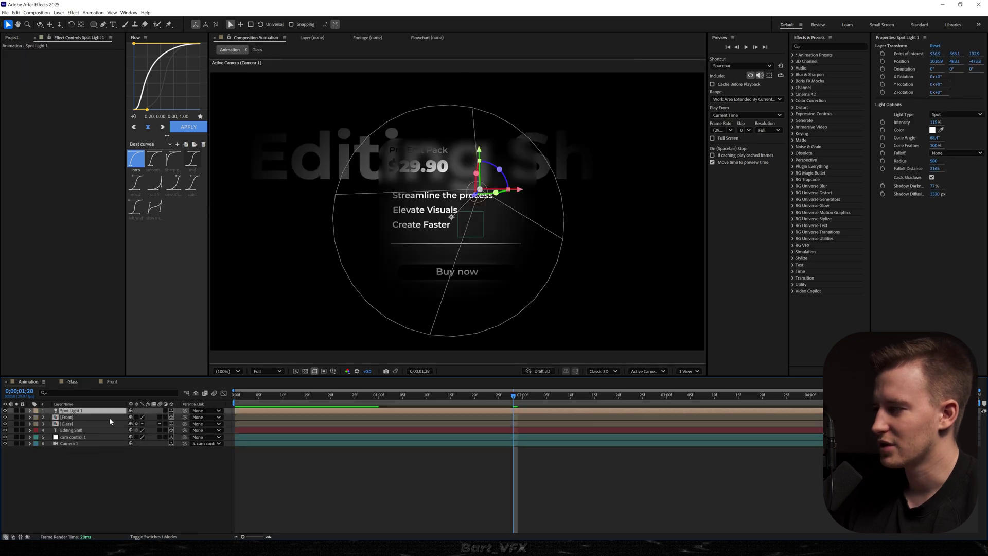
pyautogui.press('p')
pyautogui.moveTo(160, 417); pyautogui.dragTo(125, 422)
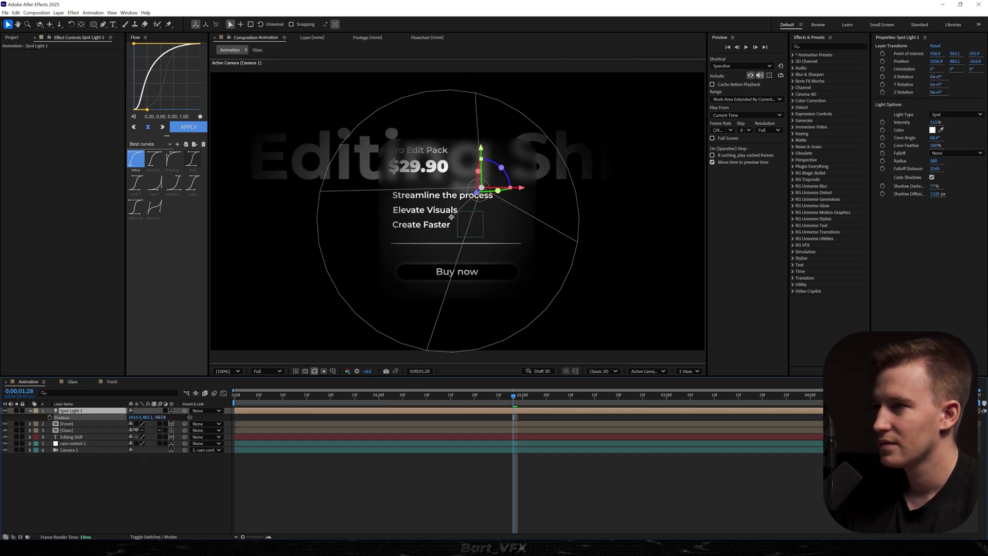
# - Keyframe Spot Light 1's X Rotation from about -42.9° at 0;00;00;07 to 0° at 0;00;01;28
pyautogui.press('r')
pyautogui.click(49, 424)
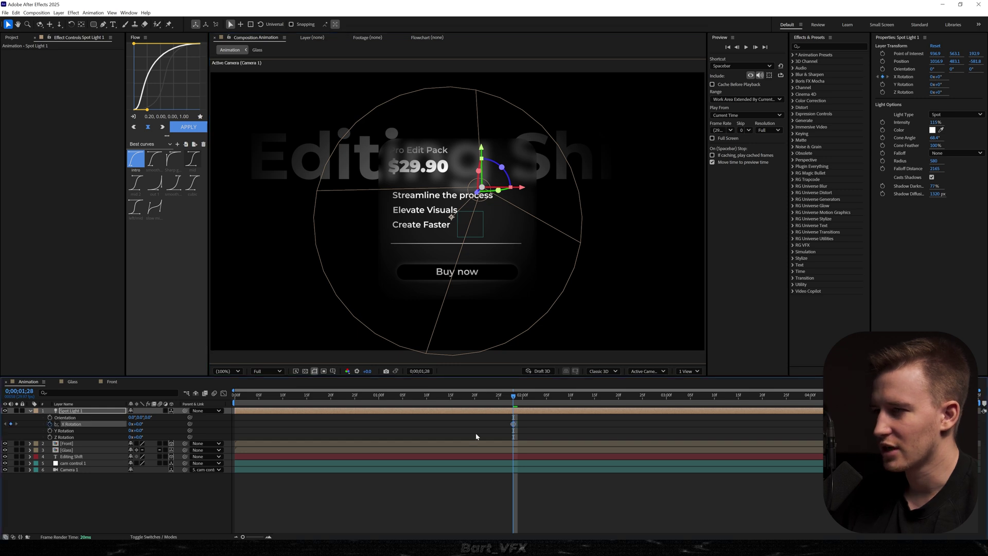
pyautogui.click(269, 395)
pyautogui.moveTo(136, 423); pyautogui.dragTo(53, 451)
# - Preview the light sweep, delay its end keyframe to about 0;00;03;11 and select both X Rotation keyframes
pyautogui.press('space')
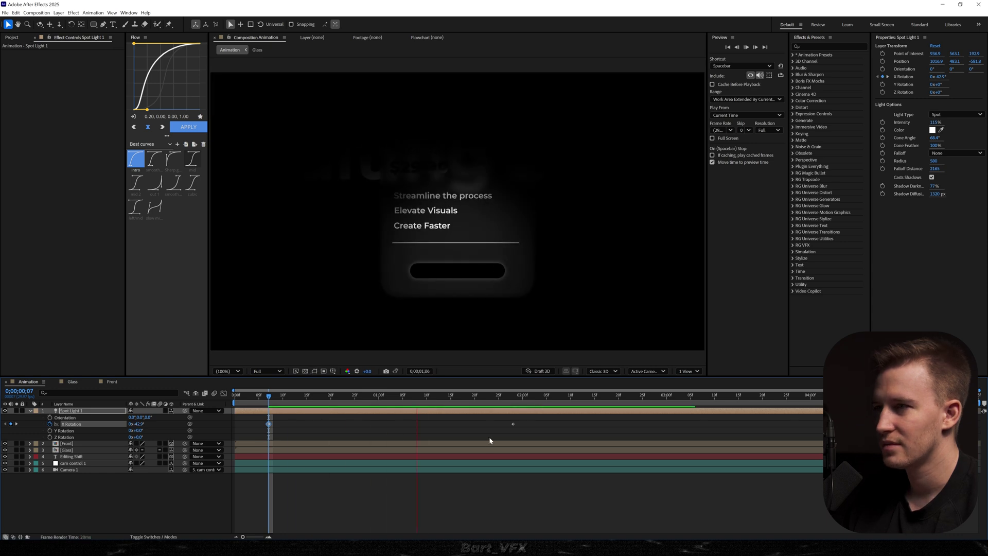
pyautogui.press('space')
pyautogui.moveTo(619, 423); pyautogui.dragTo(246, 447)
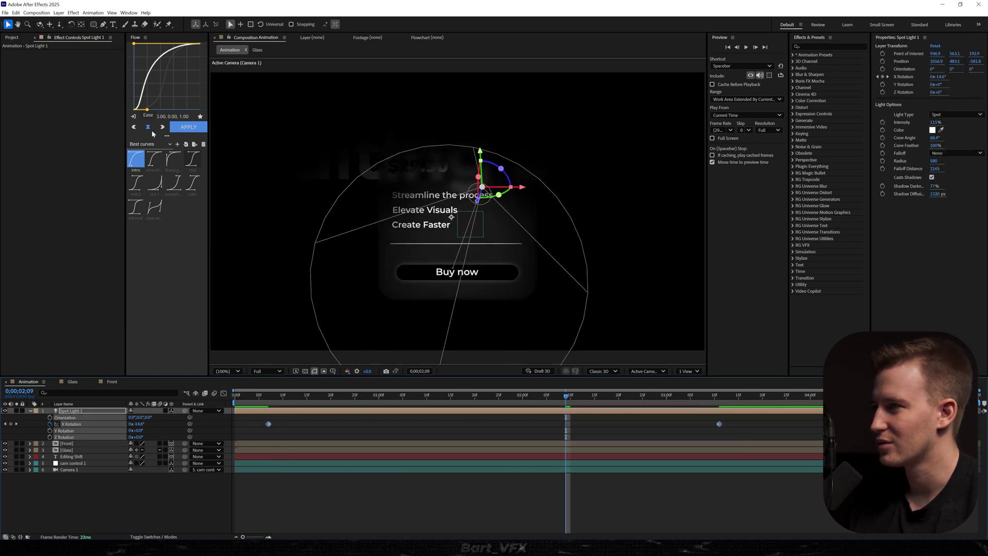
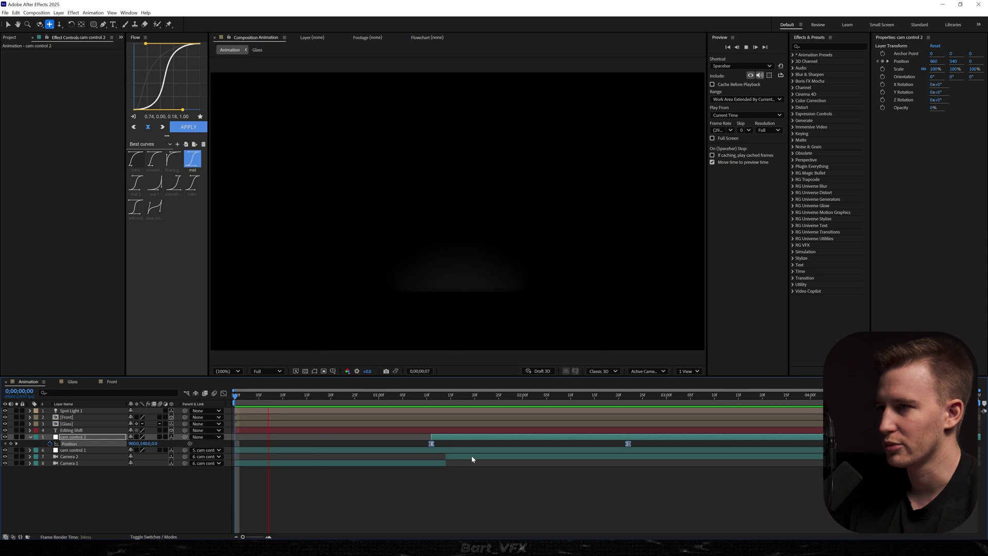
# - Retime cam control 2, place the cut from Camera 1 to Camera 2 at 2 seconds, and preview it with cam control 1's keyframes shown
pyautogui.moveTo(477, 441); pyautogui.dragTo(410, 441)
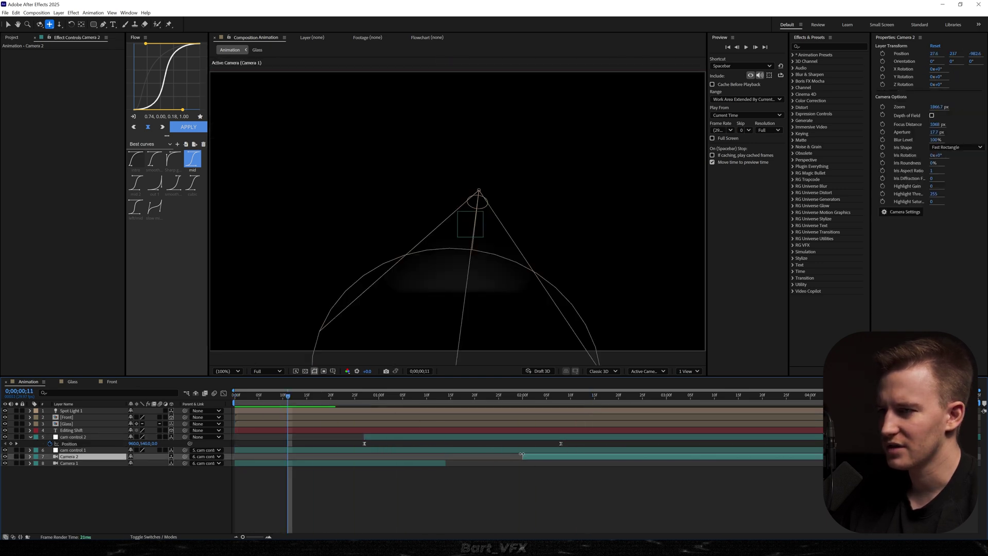
pyautogui.moveTo(446, 462); pyautogui.dragTo(530, 462)
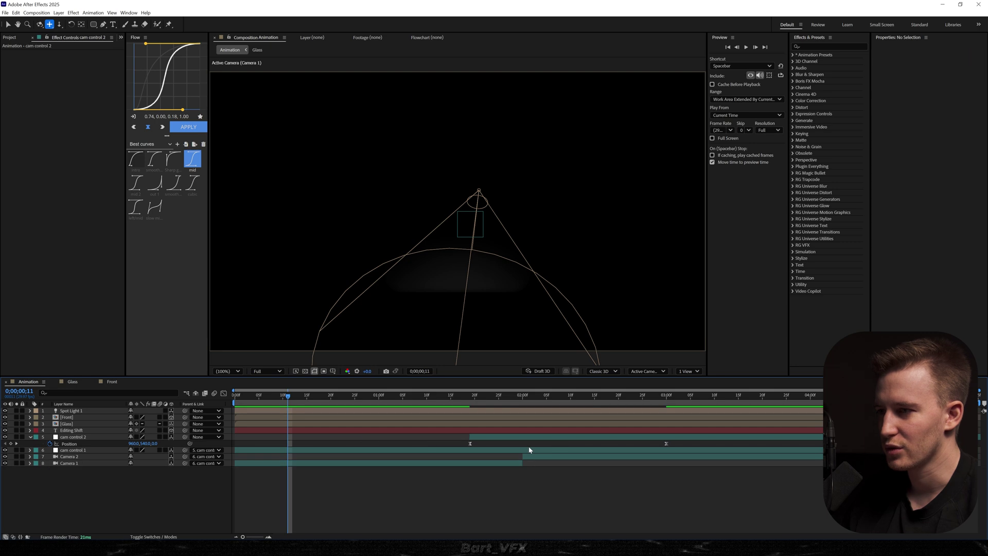
pyautogui.click(523, 449)
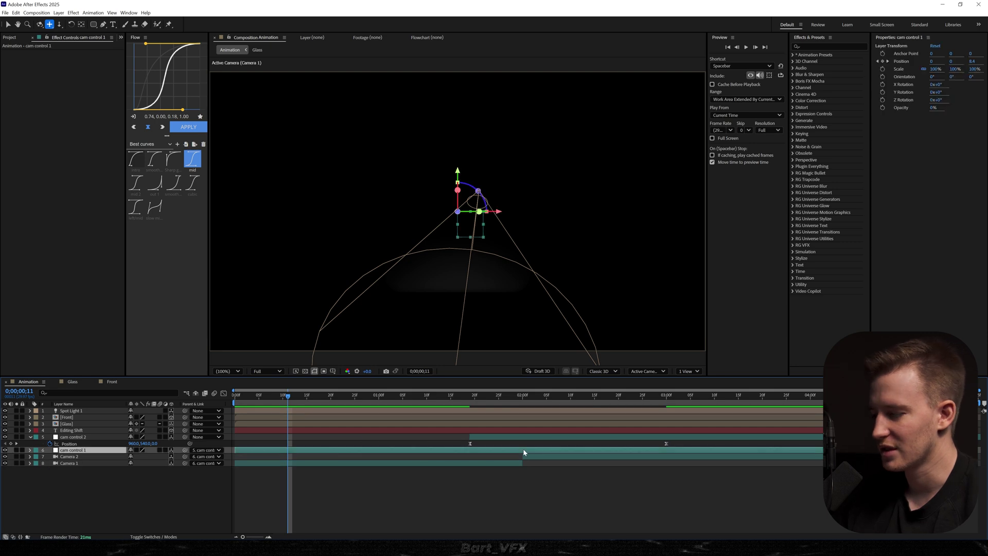
pyautogui.press('u')
pyautogui.press('space')
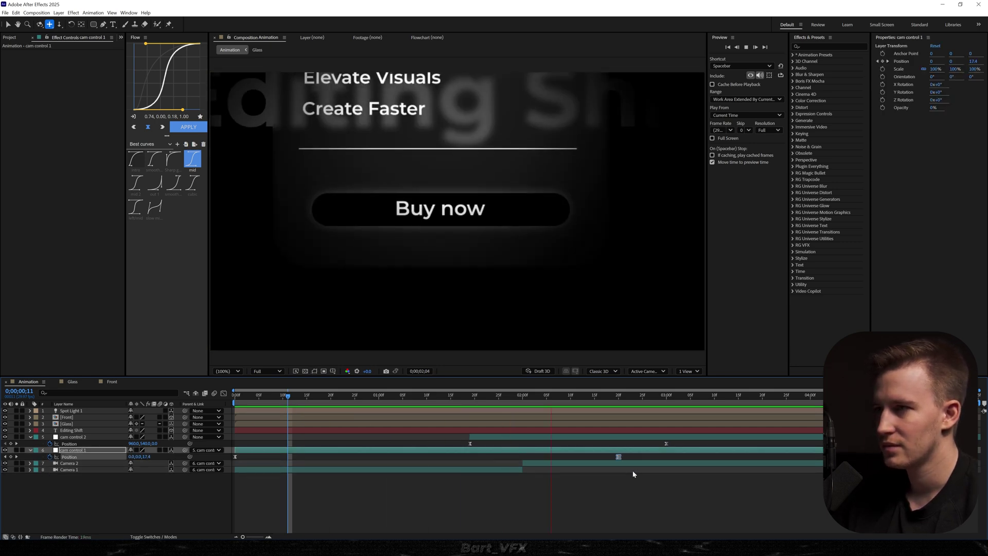
pyautogui.press('space')
# - Shift cam control 2 with its keyframes to start at about 0;00;01;09 and preview the camera move
pyautogui.moveTo(572, 436); pyautogui.dragTo(524, 436)
pyautogui.click(407, 397)
pyautogui.press('space')
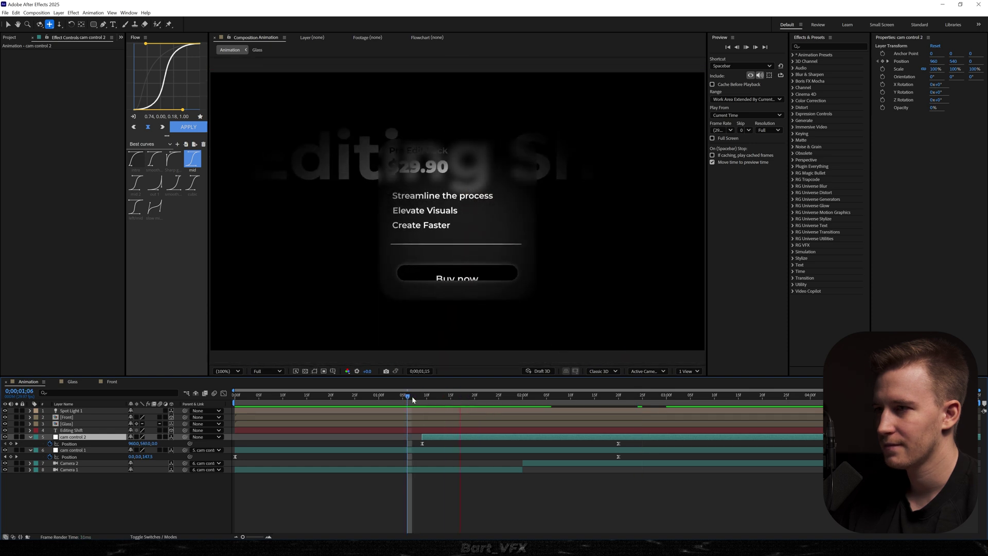
pyautogui.press('space')
# - Split the Camera 2 layer at 0;00;02;22 to create a third camera shot
pyautogui.click(350, 451)
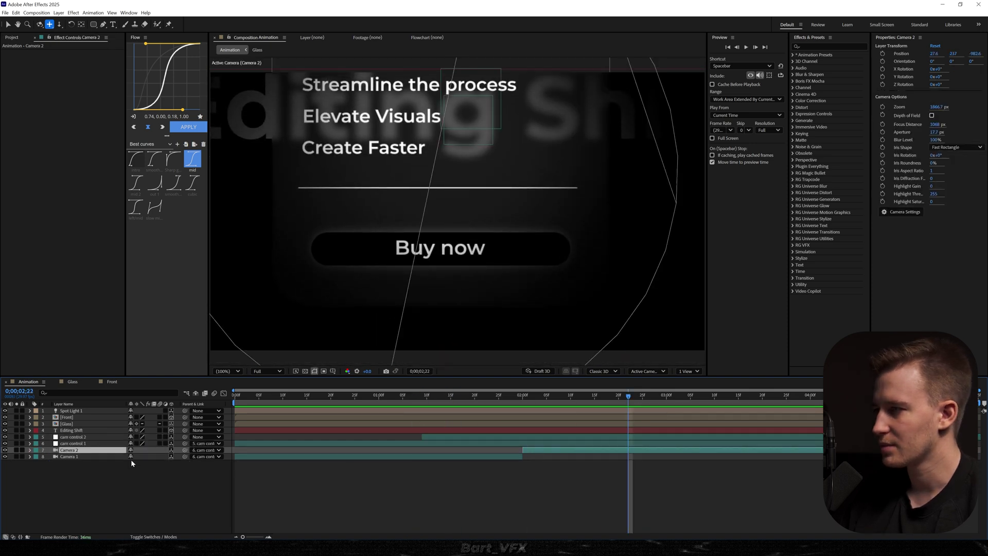
pyautogui.hotkey('ctrl', 'shift', 'd')
pyautogui.moveTo(628, 396); pyautogui.dragTo(647, 396)
# - Duplicate cam control 2 and replace the copy's Position animation with a horizontal move to about X 810
pyautogui.click(560, 436)
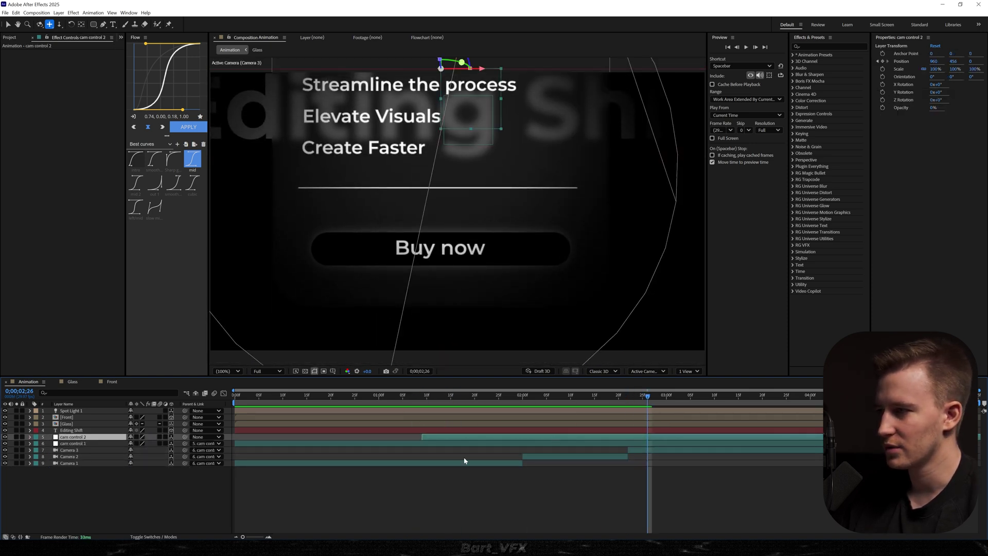
pyautogui.hotkey('ctrl', 'd')
pyautogui.press('u')
pyautogui.moveTo(625, 440); pyautogui.dragTo(675, 442)
pyautogui.press('Delete')
pyautogui.moveTo(102, 442); pyautogui.dragTo(55, 444)
pyautogui.press('space')
pyautogui.click(736, 445)
# - Reframe Camera 3 up toward the card's title and price, pull it back to Z about -1378, and preview the shot
pyautogui.click(703, 464)
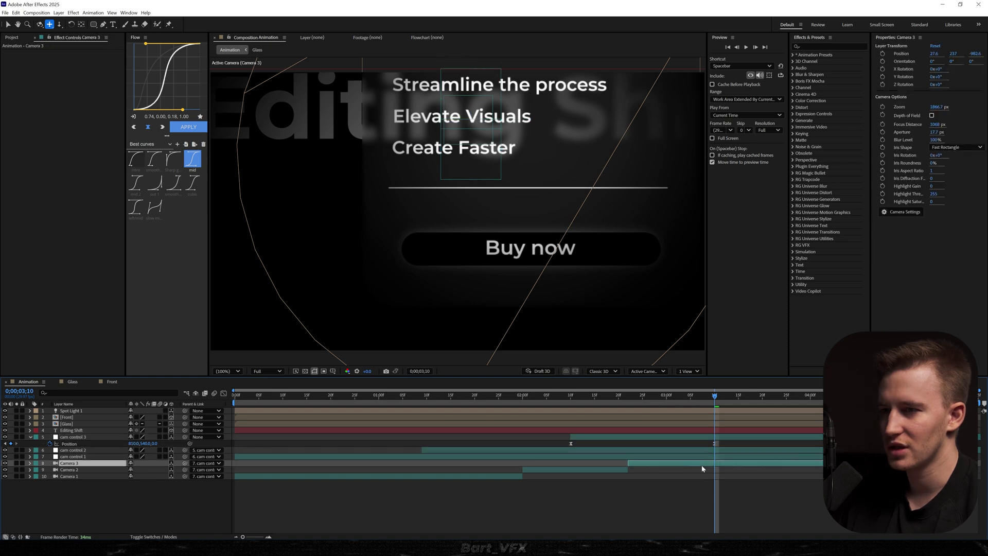
pyautogui.press('c')
pyautogui.moveTo(471, 141); pyautogui.dragTo(456, 306)
pyautogui.moveTo(714, 396); pyautogui.dragTo(599, 416)
pyautogui.press('space')
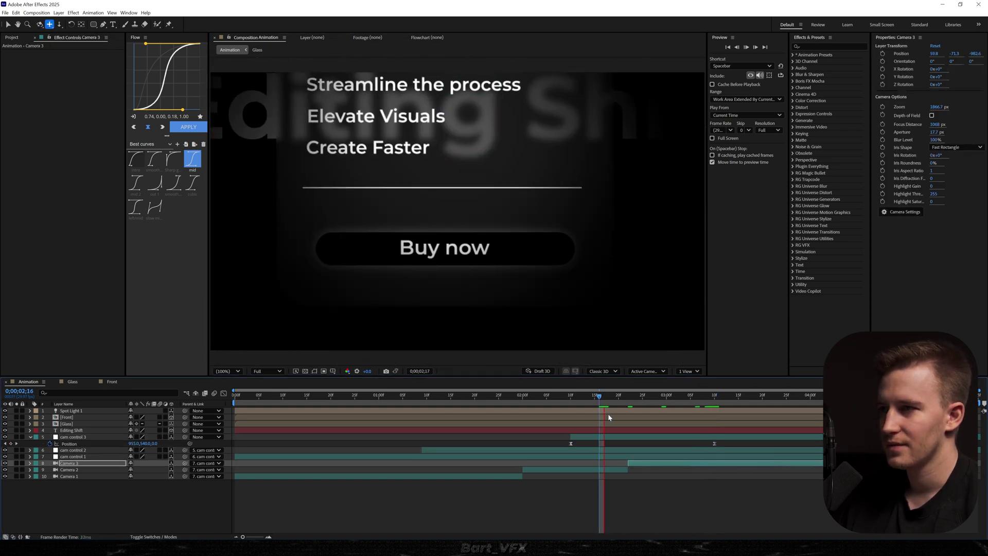
pyautogui.press('space')
pyautogui.press('space')
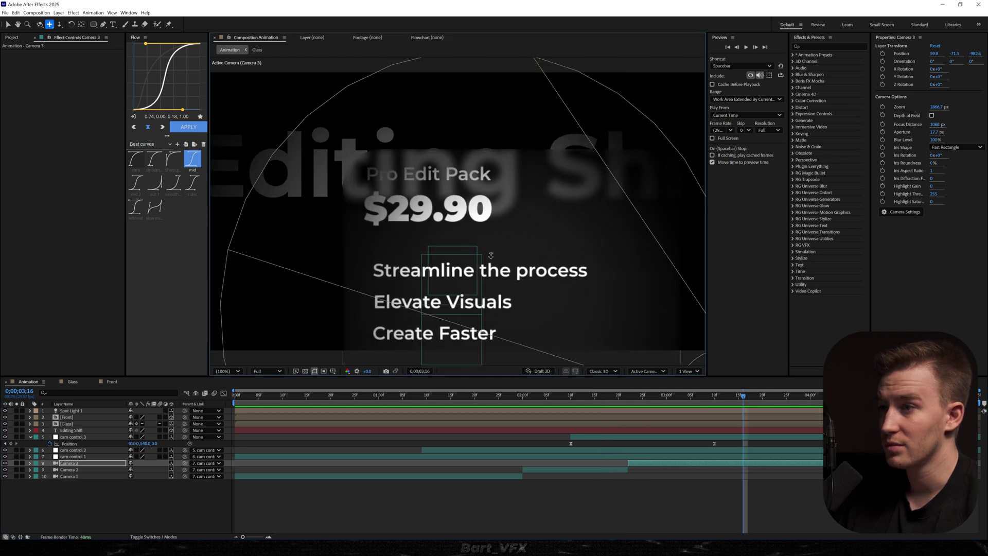
pyautogui.press('c')
pyautogui.moveTo(485, 280); pyautogui.dragTo(479, 316)
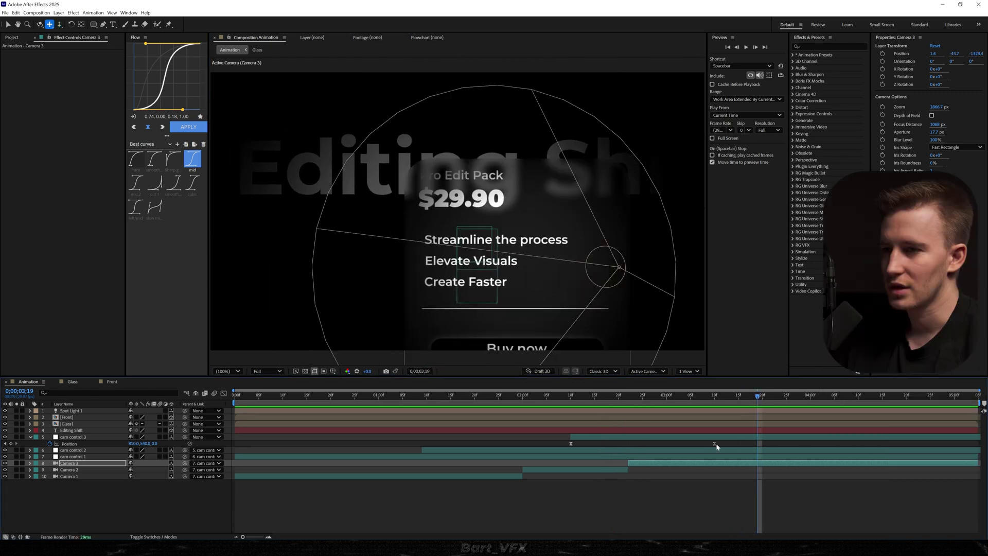
# - Extend cam control 3's Position move to about 0;00;04;18 and shape its speed graph with an earlier peak and 100% ending influence
pyautogui.click(755, 447)
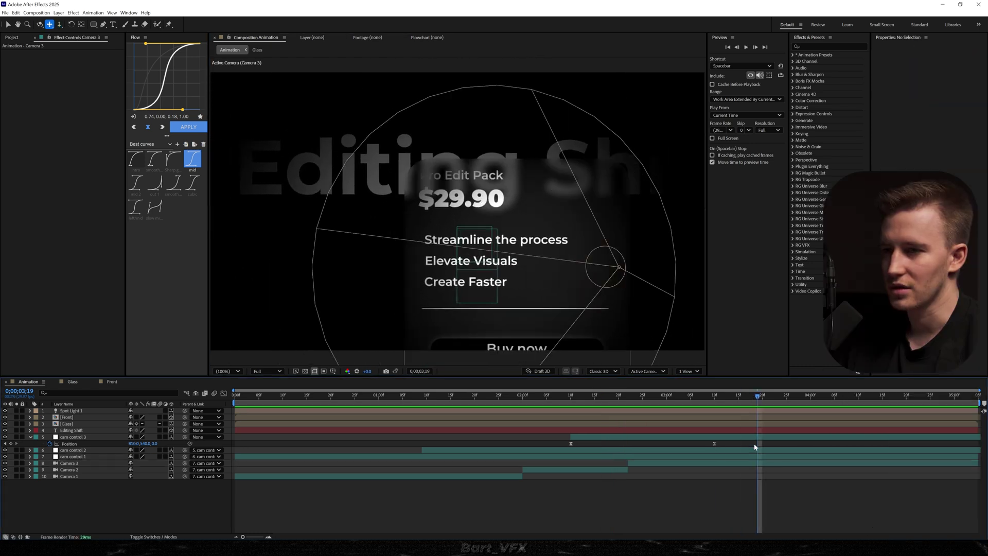
pyautogui.moveTo(715, 446); pyautogui.dragTo(897, 445)
pyautogui.hotkey('shift', 'F3')
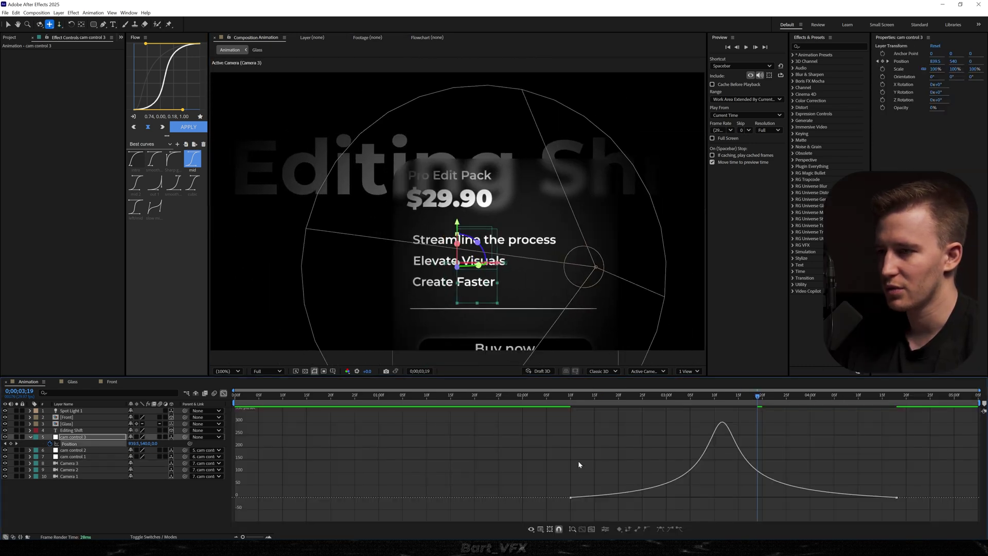
pyautogui.moveTo(692, 500); pyautogui.dragTo(633, 498)
pyautogui.moveTo(762, 498); pyautogui.dragTo(720, 502)
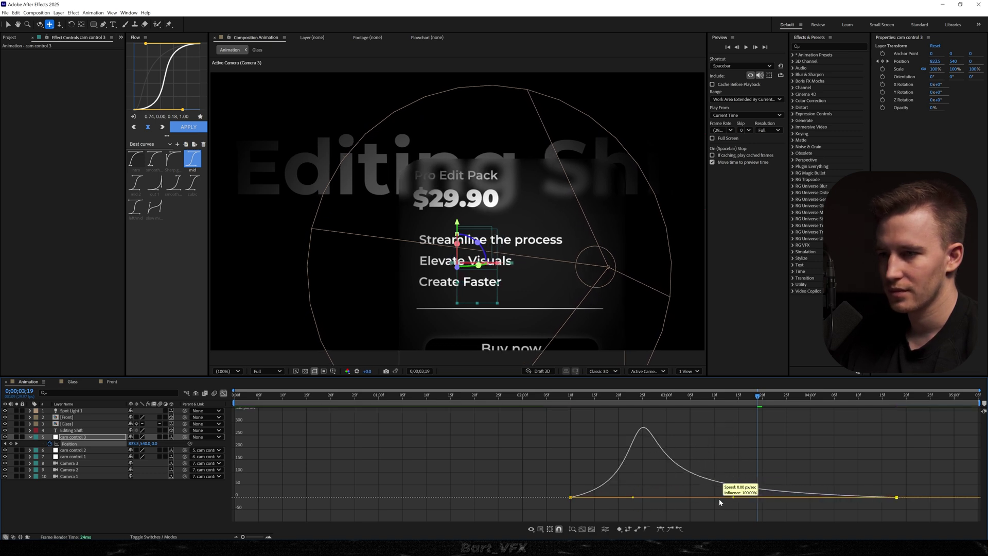
pyautogui.click(494, 396)
pyautogui.press('space')
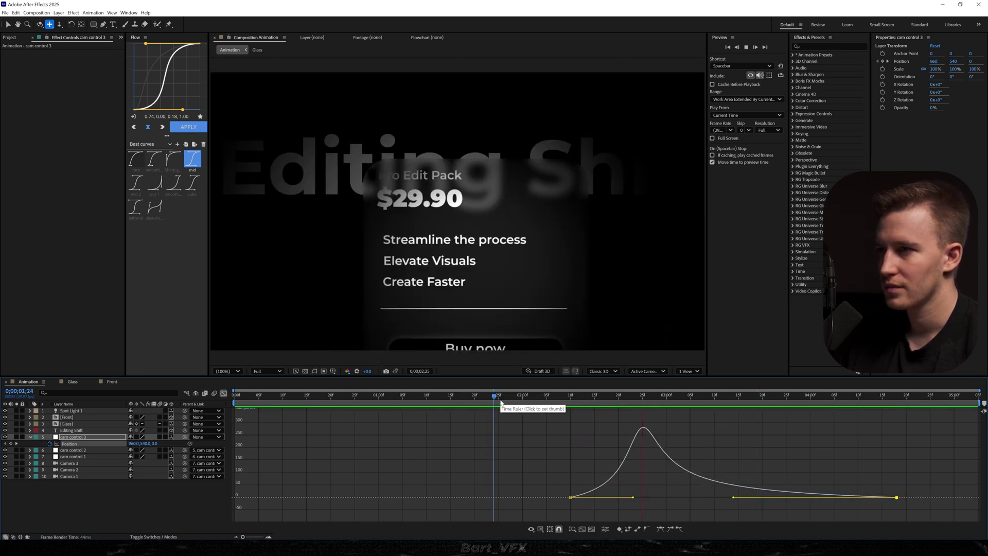
pyautogui.press('space')
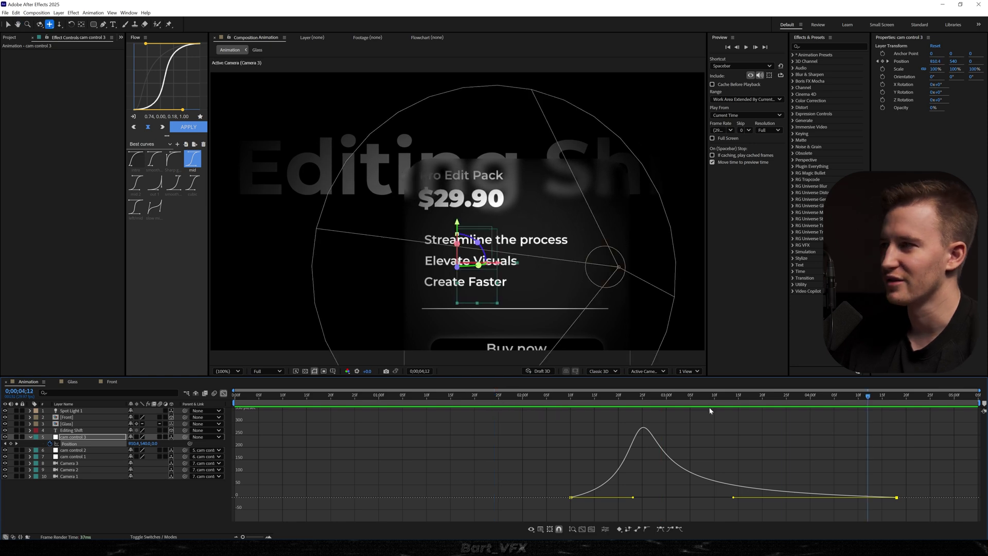
# - Shorten the starting influence so cam control 3's speed peaks around 0;00;02;20, preview the move and leave the graph view
pyautogui.click(752, 396)
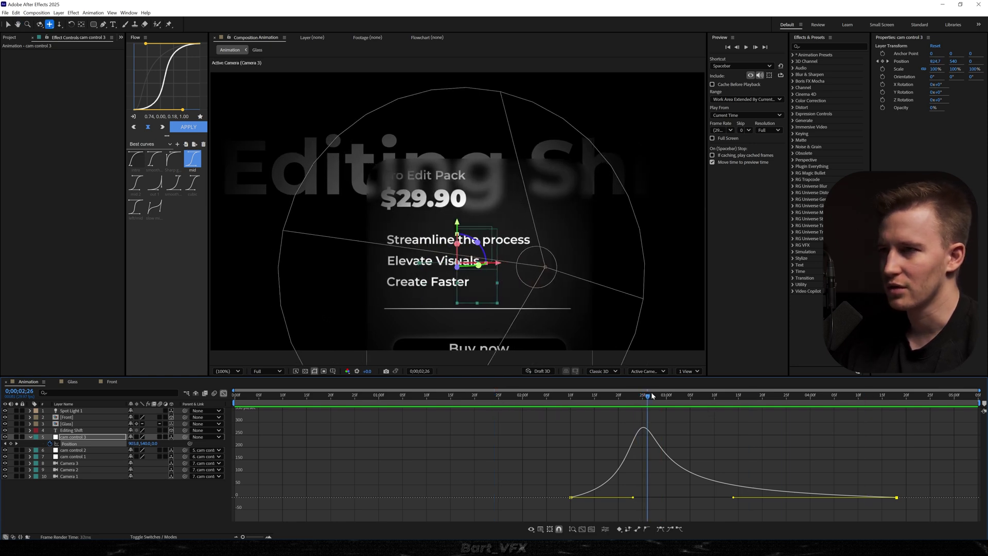
pyautogui.click(619, 396)
pyautogui.moveTo(633, 497); pyautogui.dragTo(611, 499)
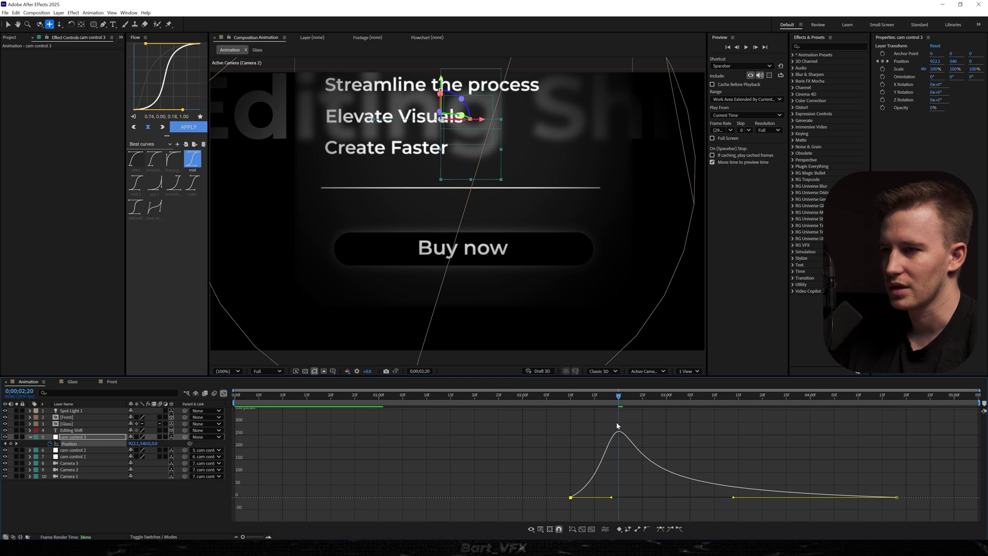
pyautogui.click(512, 403)
pyautogui.press('space')
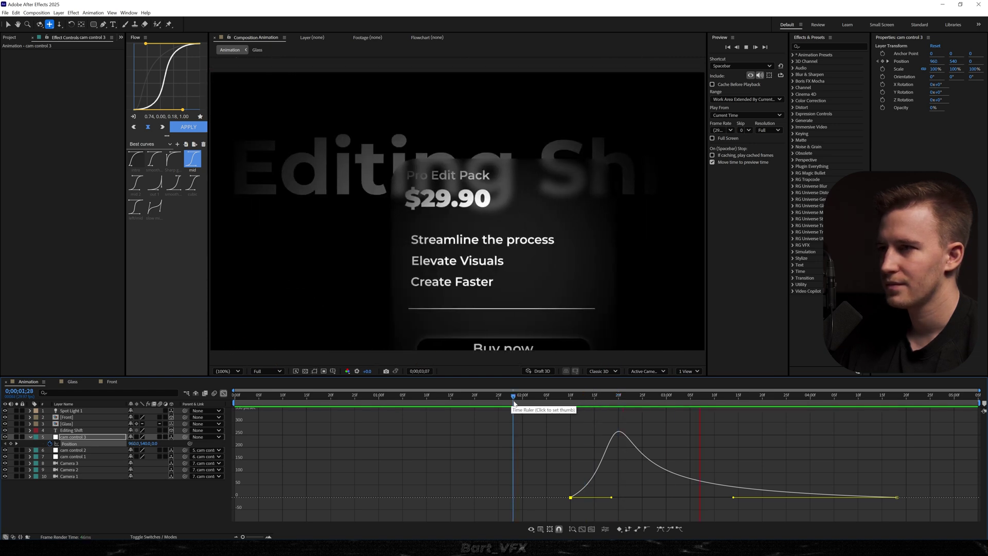
pyautogui.hotkey('shift', 'F3')
pyautogui.click(402, 515)
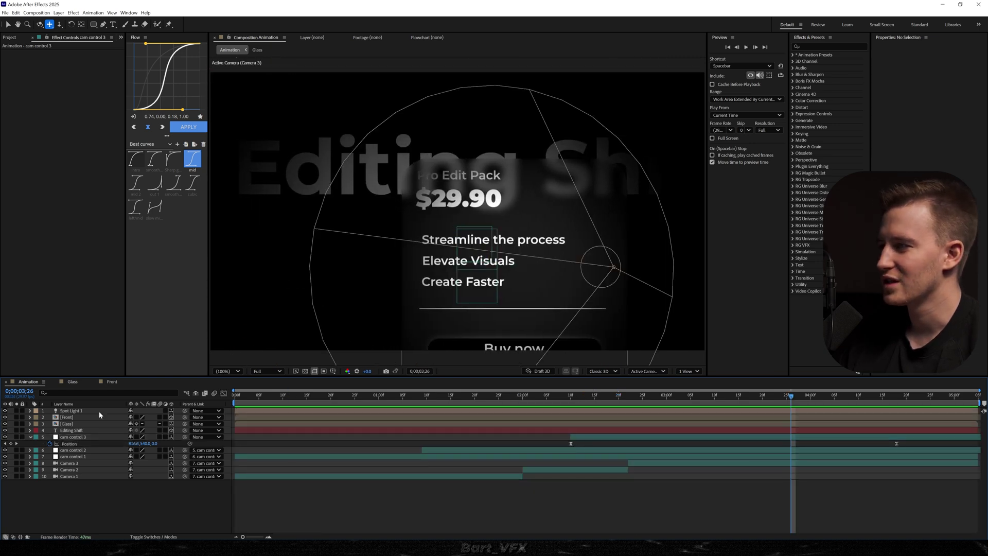
# - Try a light orange color on Spot Light 1, preview the animation and undo the color change
pyautogui.doubleClick(79, 411)
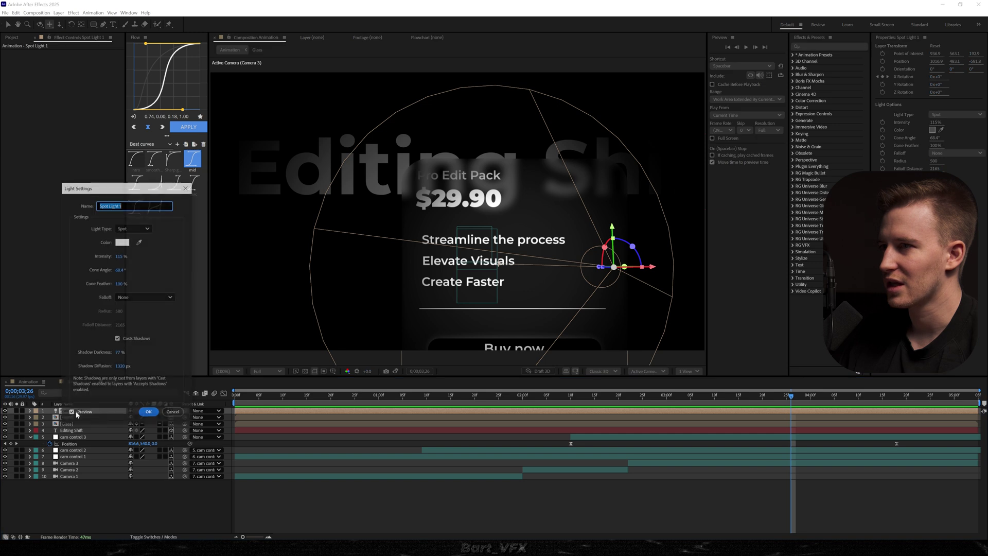
pyautogui.click(121, 244)
pyautogui.click(145, 287)
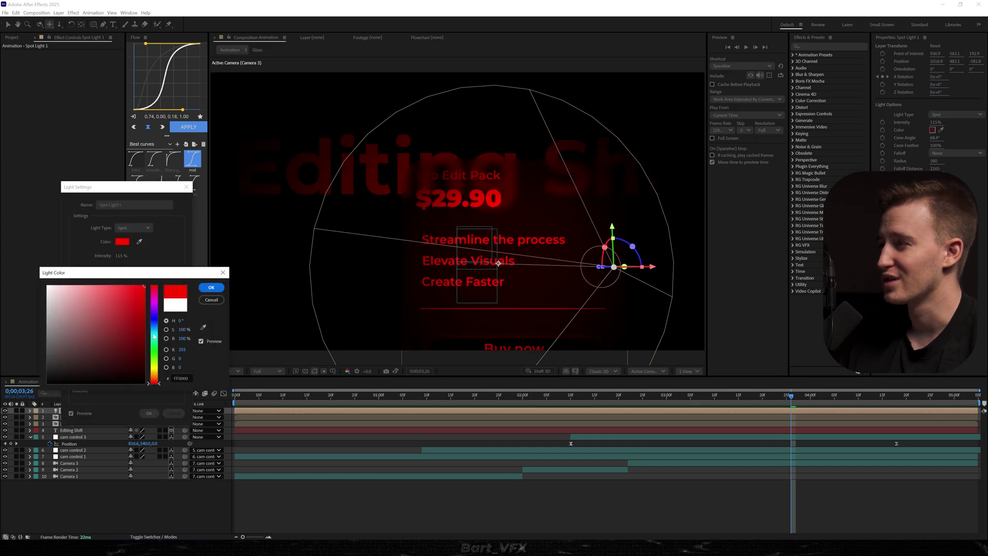
pyautogui.moveTo(135, 333); pyautogui.dragTo(177, 326)
pyautogui.moveTo(38, 341); pyautogui.dragTo(145, 314)
pyautogui.moveTo(154, 352)
pyautogui.mouseDown()
pyautogui.moveTo(144, 376)
pyautogui.moveTo(142, 334)
pyautogui.moveTo(172, 315)
pyautogui.mouseUp()
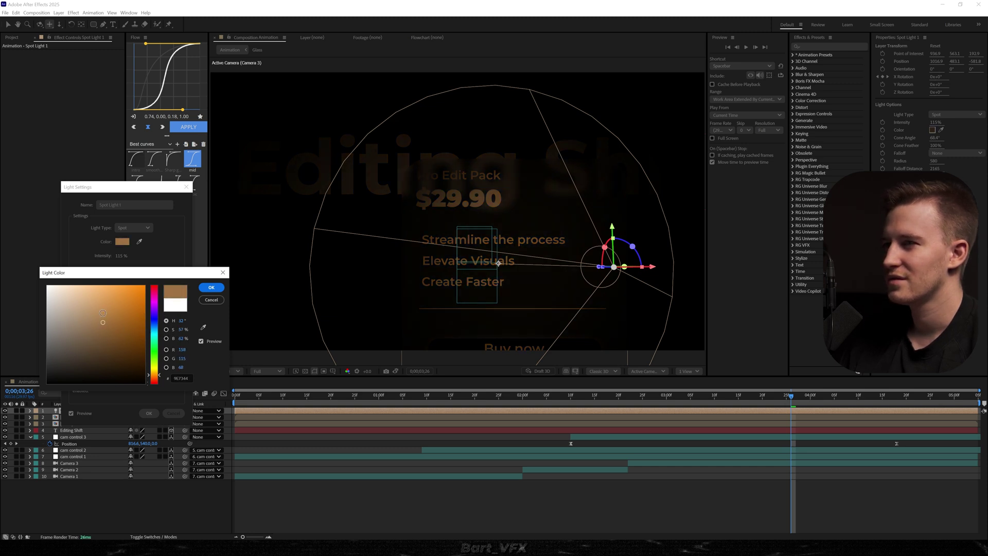
pyautogui.moveTo(103, 313); pyautogui.dragTo(93, 287)
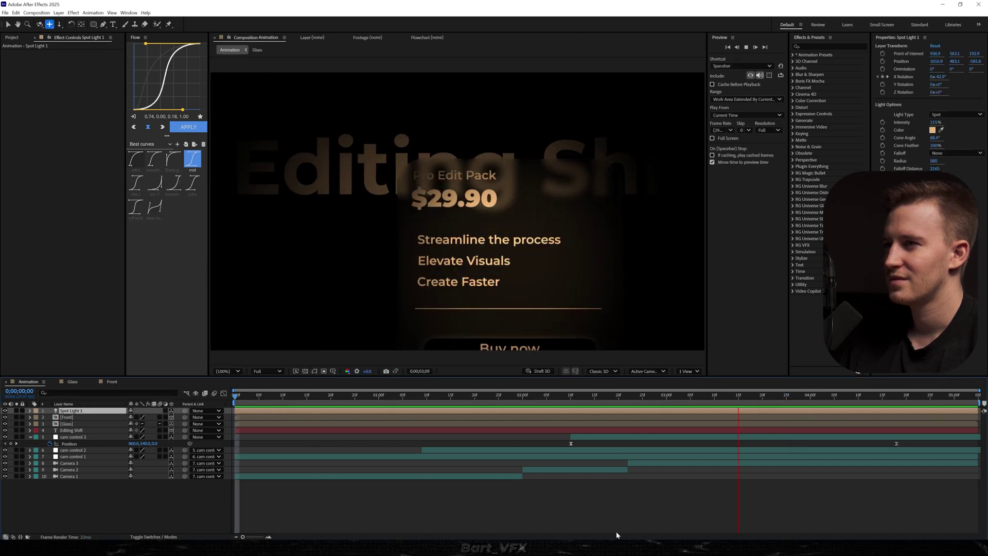
pyautogui.press('space')
pyautogui.hotkey('ctrl', 'z')
# - Collapse the layer properties and enable motion blur for the card and text layers, including those inside the nested compositions
pyautogui.click(551, 515)
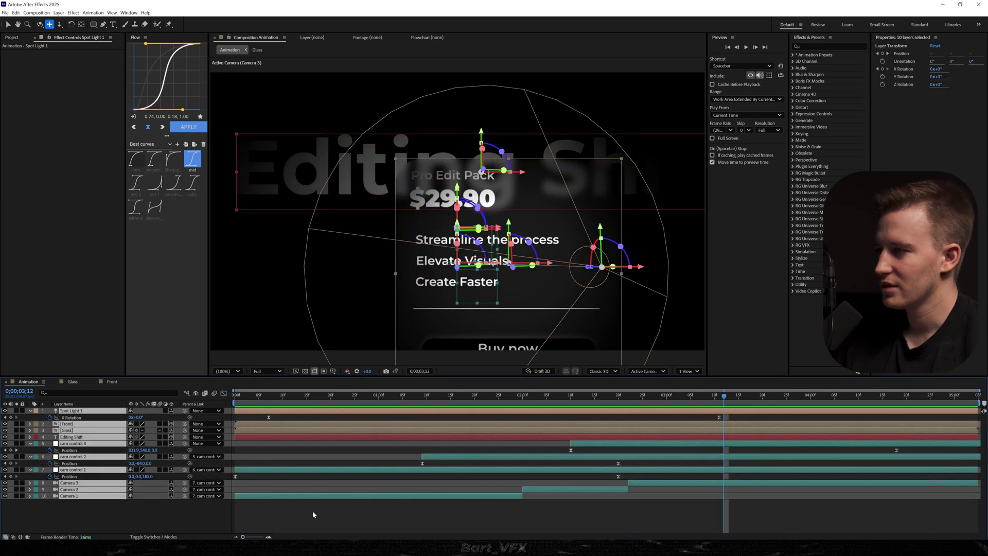
pyautogui.click(313, 511)
pyautogui.press('u')
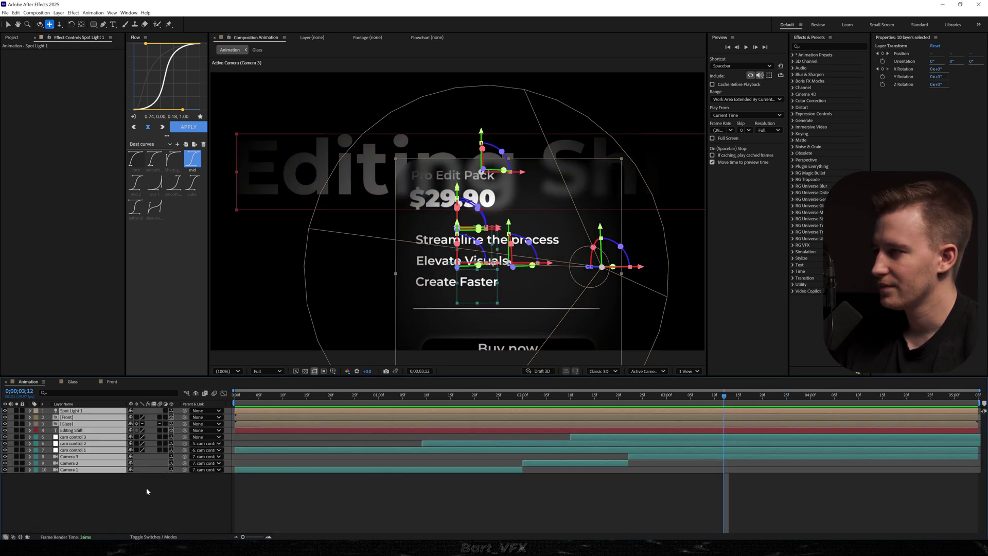
pyautogui.doubleClick(156, 417)
pyautogui.press('Tab')
pyautogui.click(73, 498)
pyautogui.doubleClick(77, 424)
pyautogui.click(158, 411)
pyautogui.press('Tab')
# - Add an adjustment layer above the Animation composition's layers and apply a Transform effect to it
pyautogui.click(42, 465)
pyautogui.hotkey('ctrl', 'alt', 'y')
pyautogui.hotkey('ctrl', 'space')
pyautogui.write('transform')
pyautogui.press('Return')
# - Drive the Transform effect's Position with the expression wiggle(1.5,10), preview from the start and collapse all layer properties
pyautogui.keyDown('alt'); pyautogui.click(17, 66); pyautogui.keyUp('alt')
pyautogui.write('wiggle()')
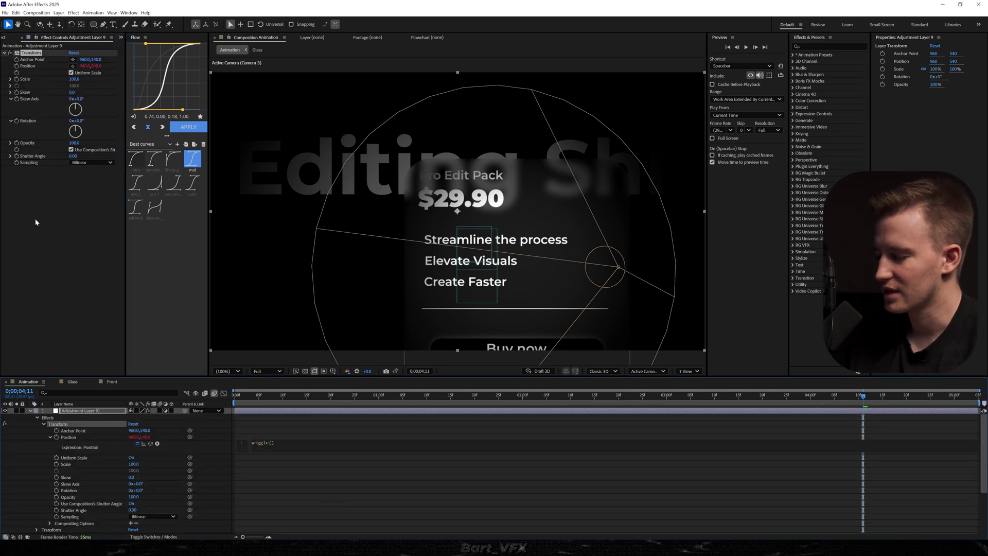
pyautogui.write('1.5,10')
pyautogui.press('KP_Enter')
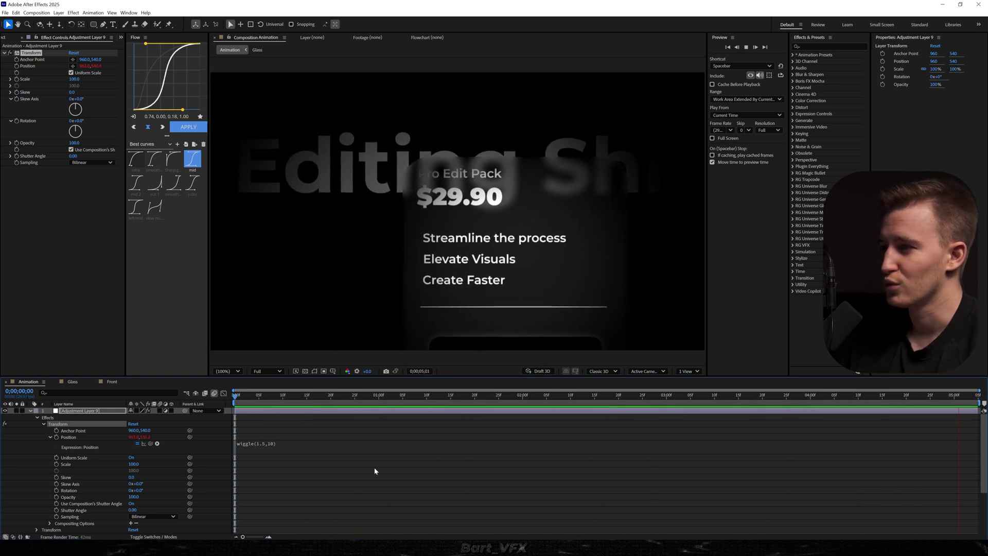
pyautogui.hotkey('ctrl', 'a')
pyautogui.press('u')
pyautogui.press('u')
pyautogui.click(339, 501)
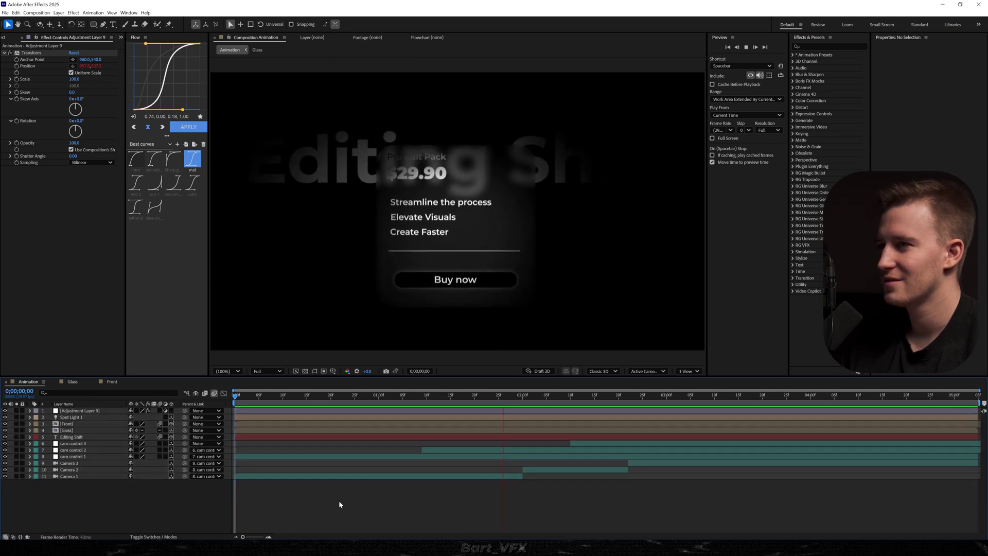
# - Try a Deep Glow effect with an exposure of 0.3 on the Buy now text layer inside the Front composition
pyautogui.press('space')
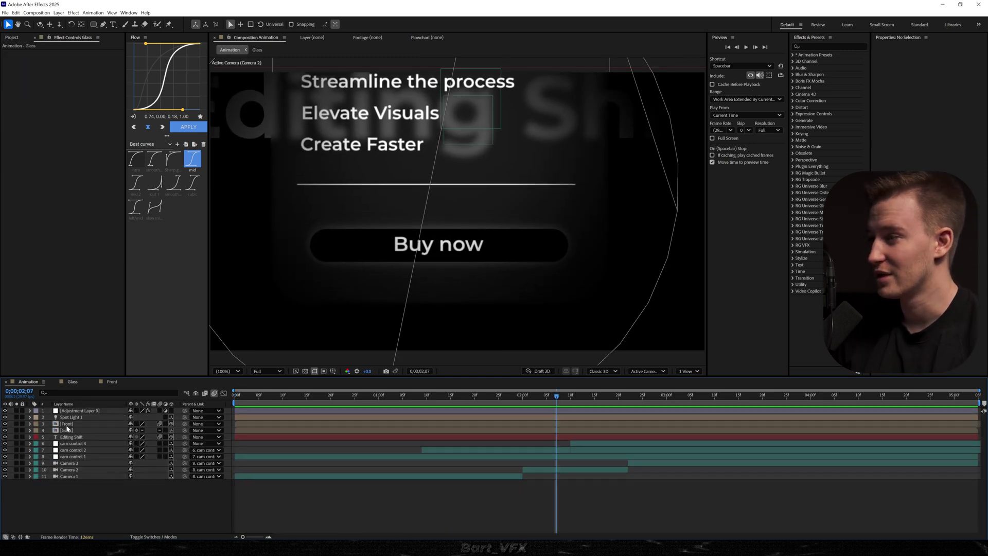
pyautogui.doubleClick(68, 426)
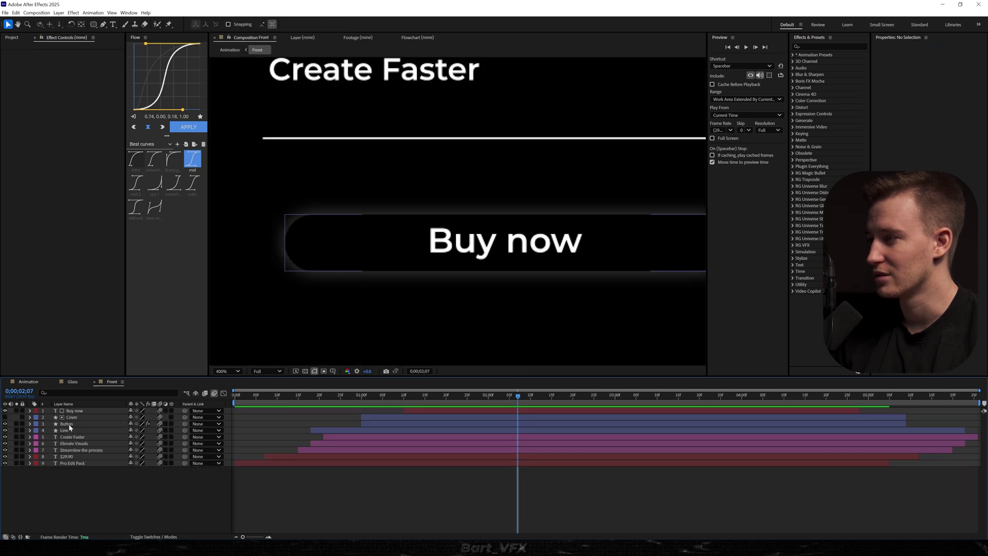
pyautogui.click(75, 411)
pyautogui.hotkey('ctrl', 'space')
pyautogui.write('de')
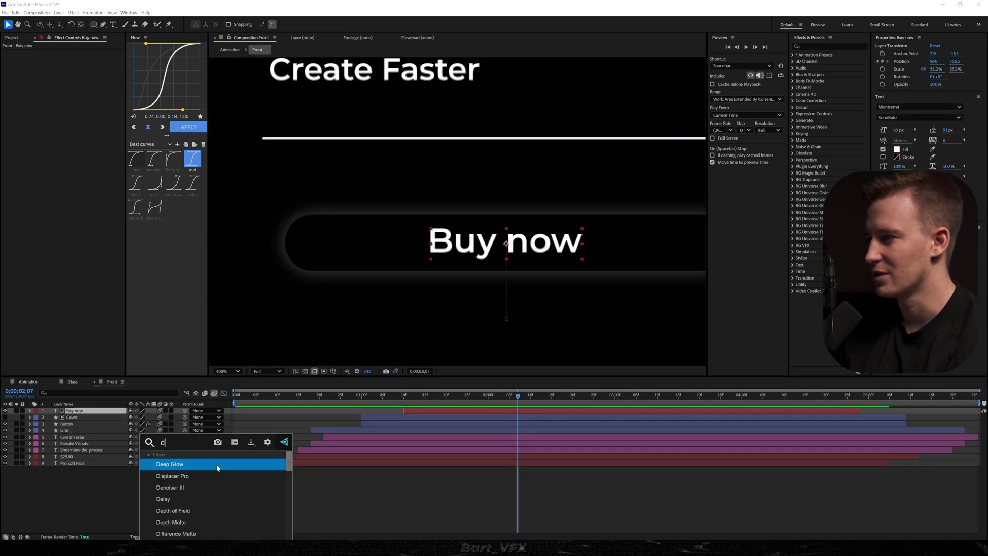
pyautogui.click(217, 467)
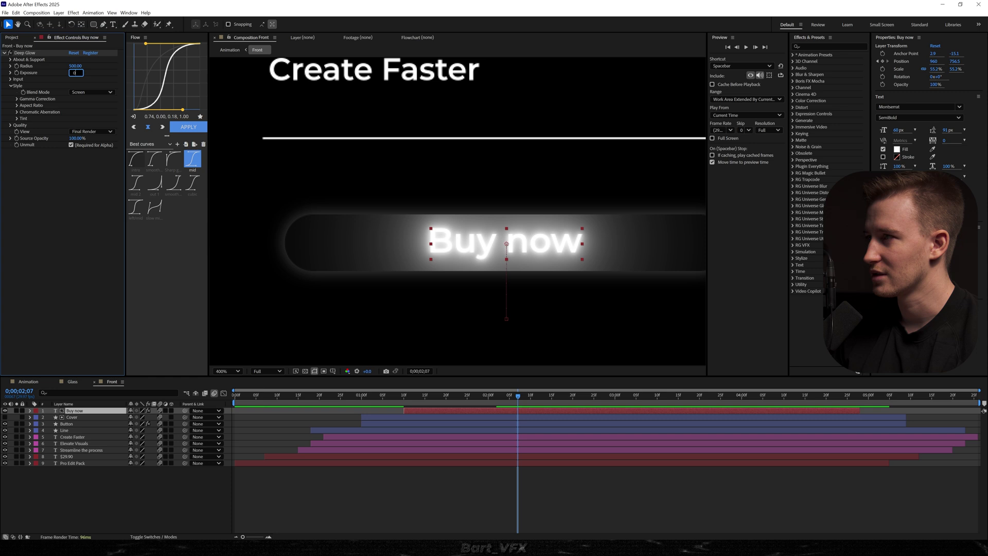
pyautogui.write('0.3')
pyautogui.press('Return')
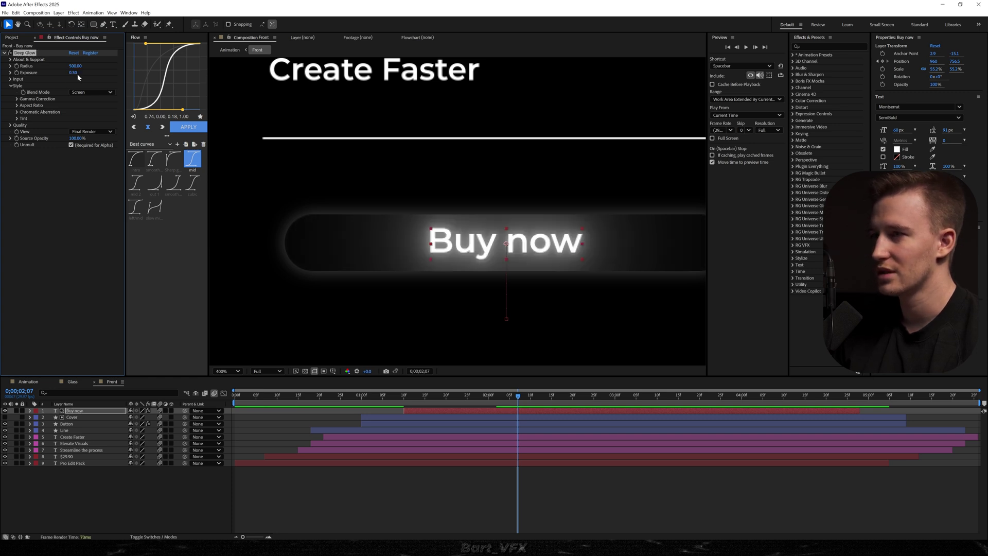
# - Preview the glowing button text in the Animation composition and scrub through to the Camera 3 shot
pyautogui.press('Tab')
pyautogui.click(269, 488)
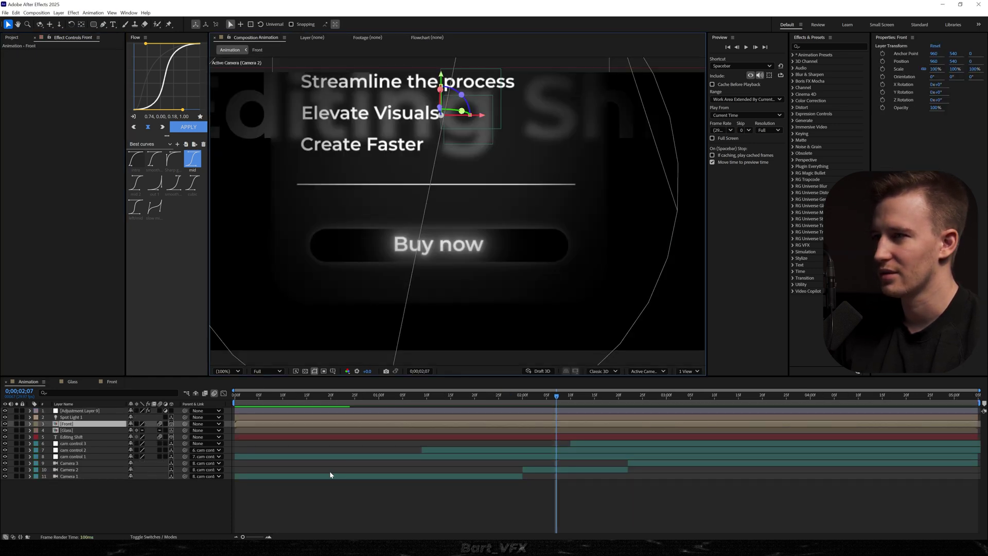
pyautogui.click(321, 395)
pyautogui.press('space')
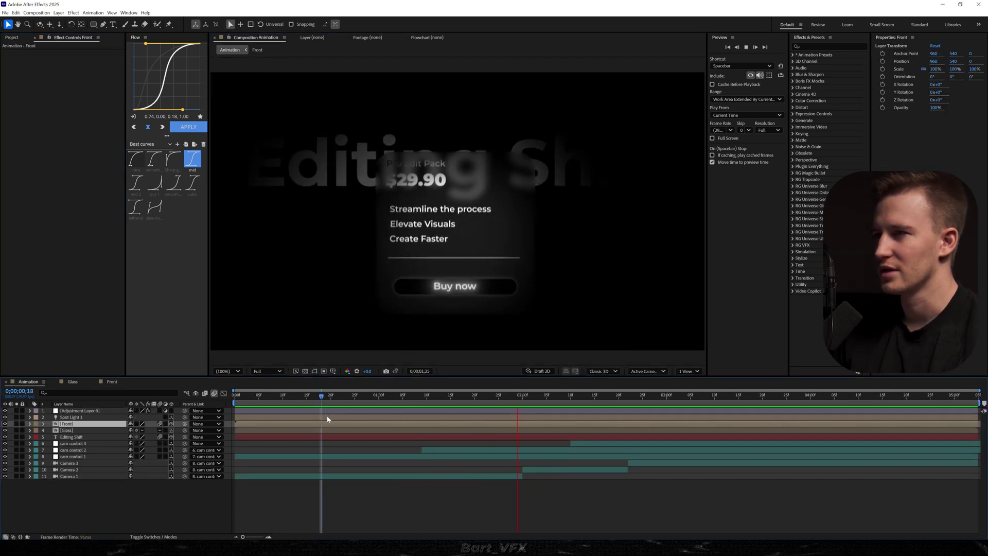
pyautogui.moveTo(540, 399); pyautogui.dragTo(734, 422)
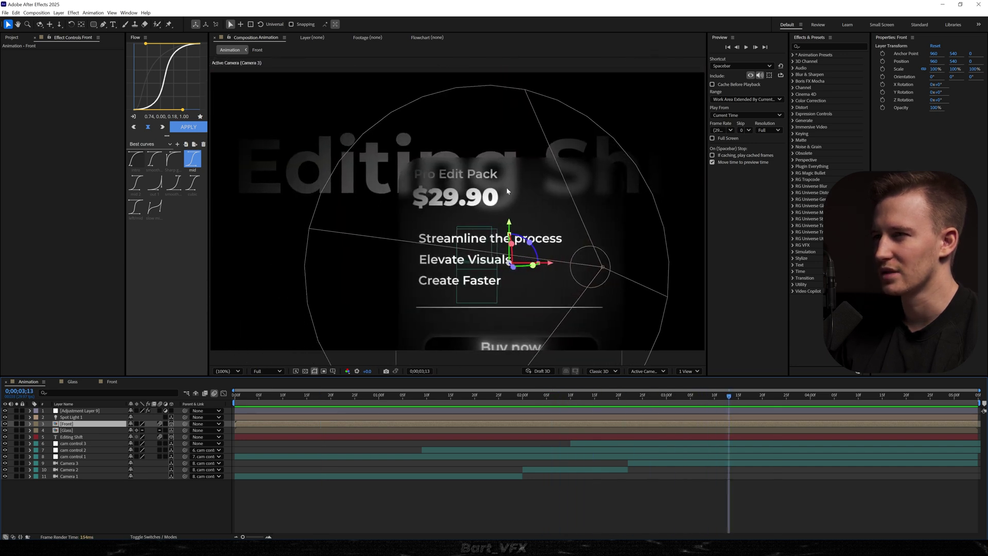
# - Remove the Deep Glow effect from the Buy now text layer in the Front composition
pyautogui.doubleClick(78, 424)
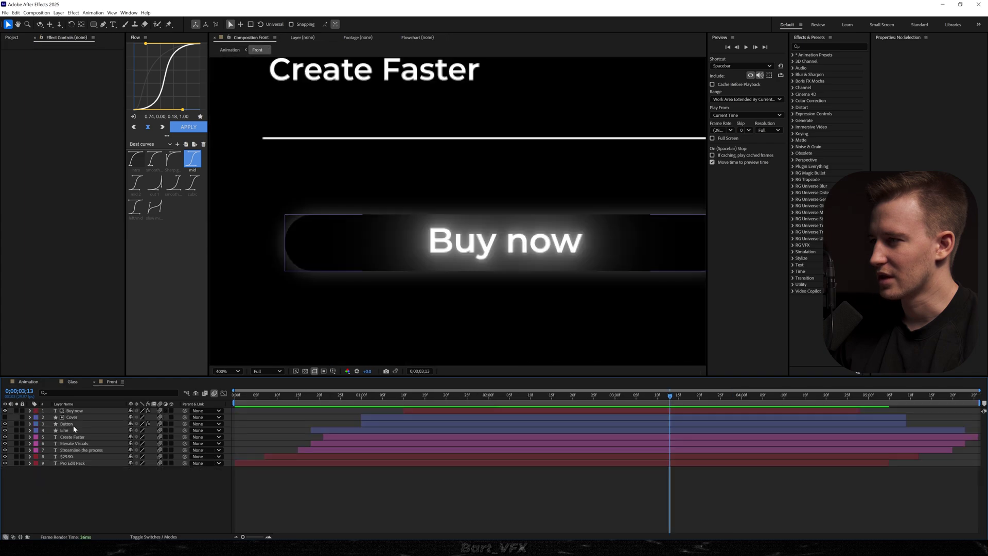
pyautogui.click(74, 410)
pyautogui.click(27, 55)
pyautogui.press('Delete')
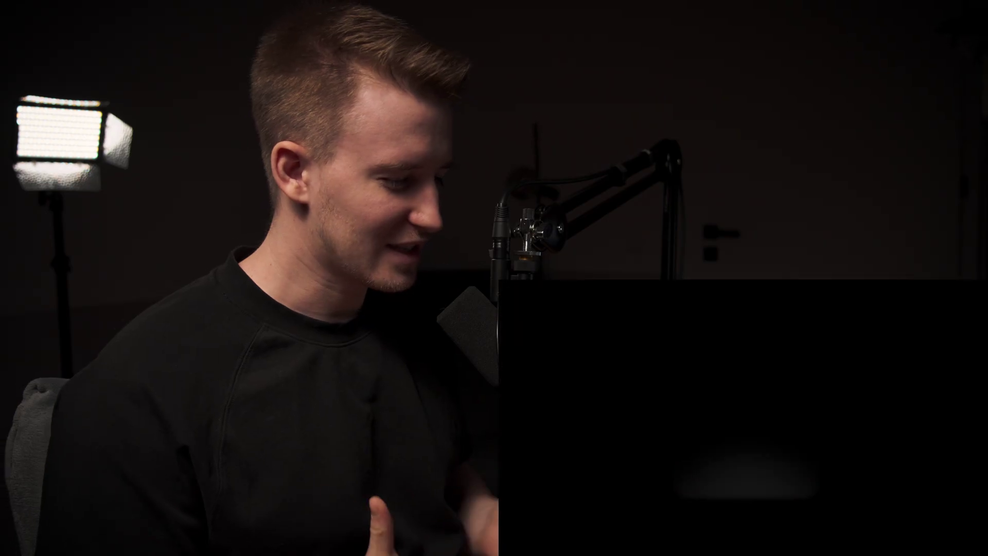